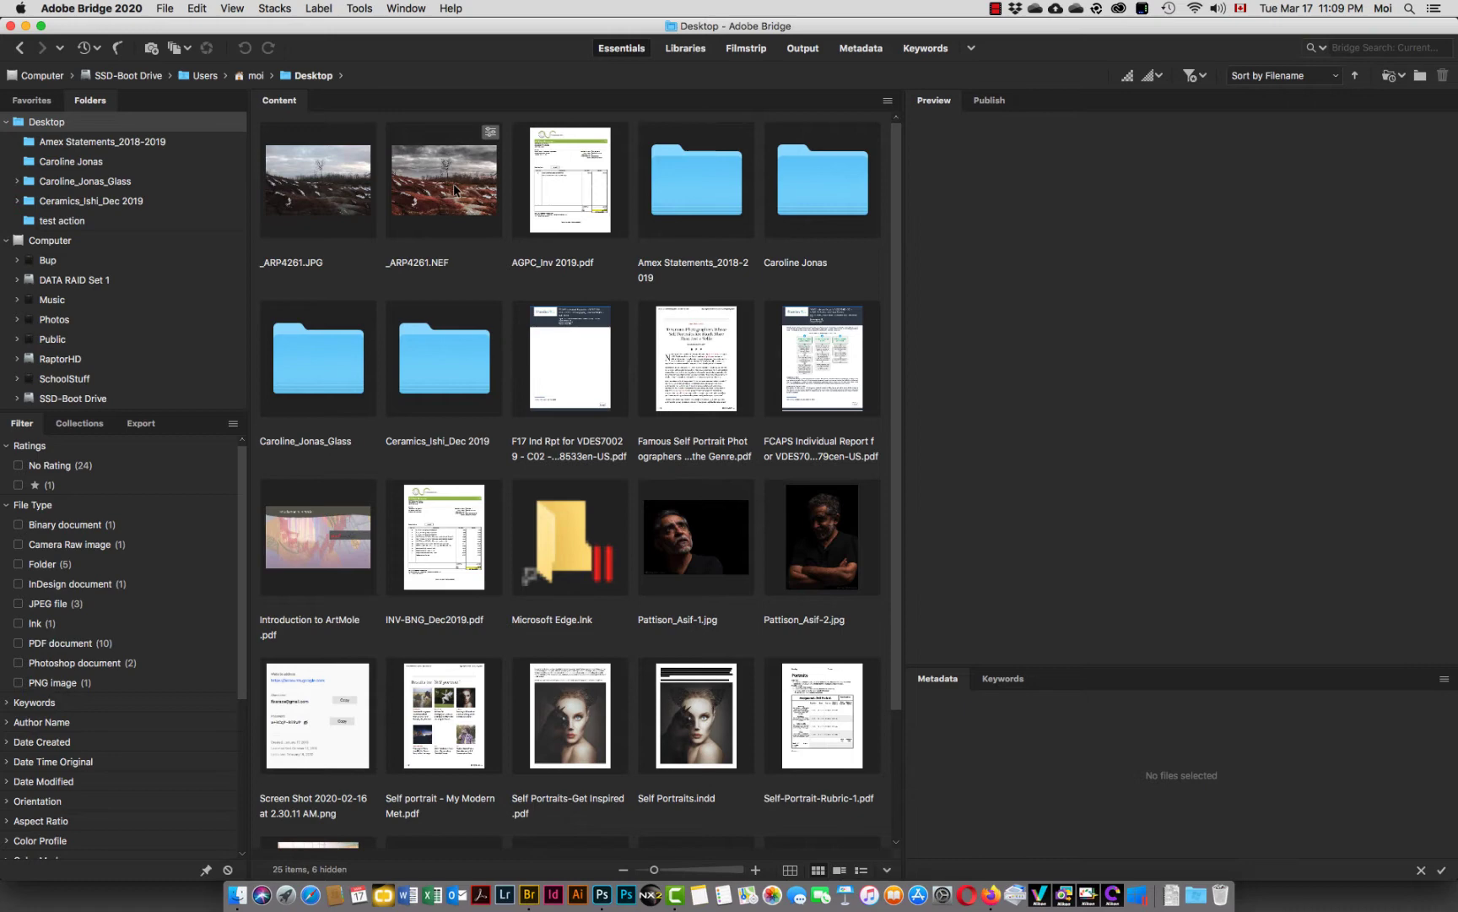
Open the _ARP4261.NEF raw photo from the Desktop folder in Camera Raw.
{"action": "left_click", "coordinate": [453, 186]}
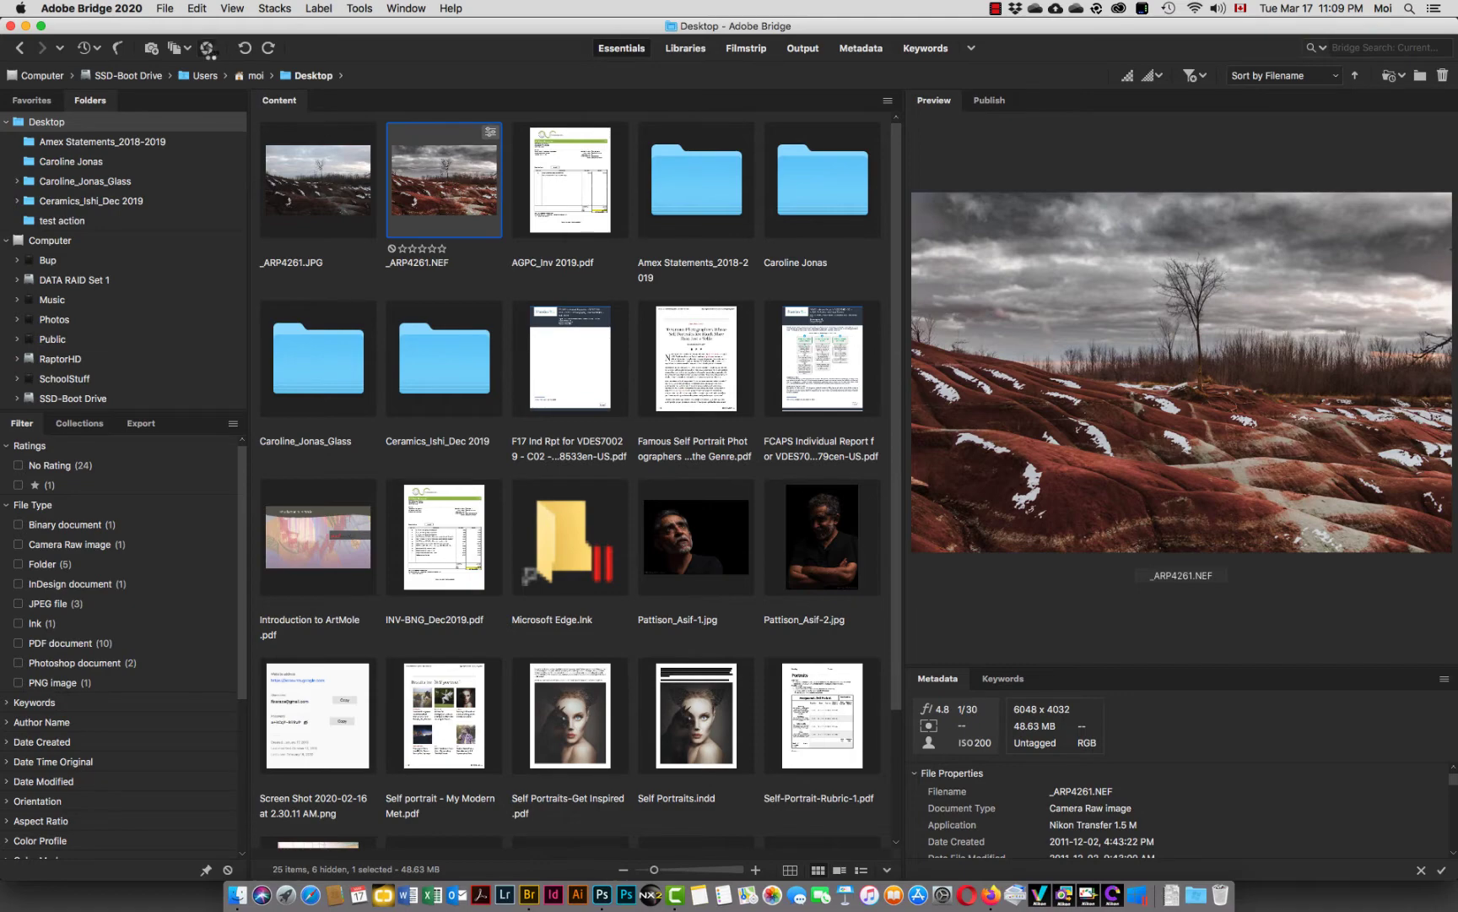
{"action": "left_click", "coordinate": [207, 48]}
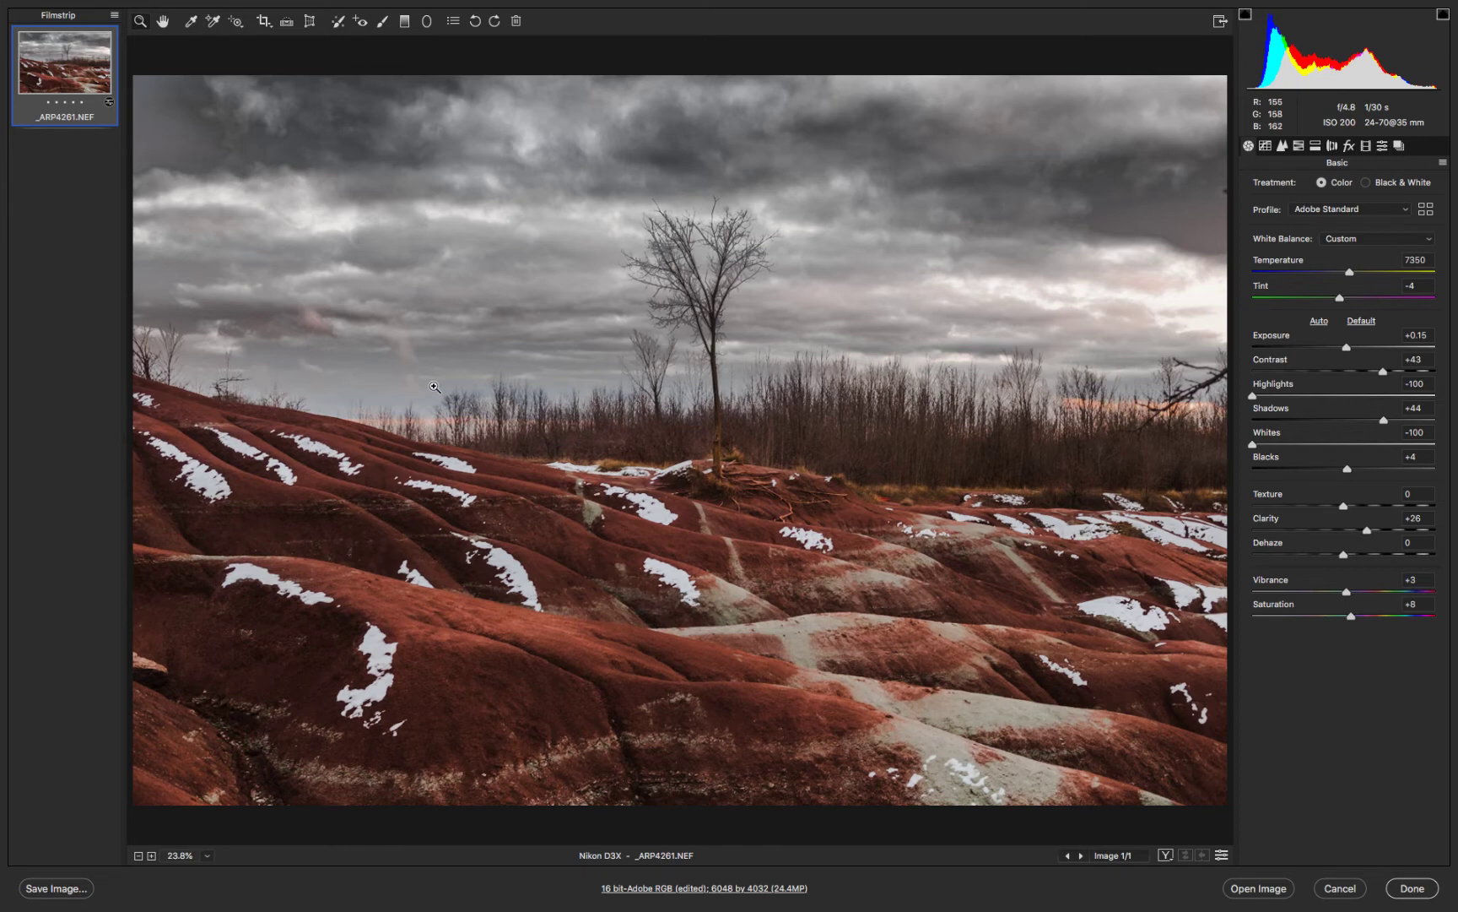
{"action": "left_click", "coordinate": [721, 888]}
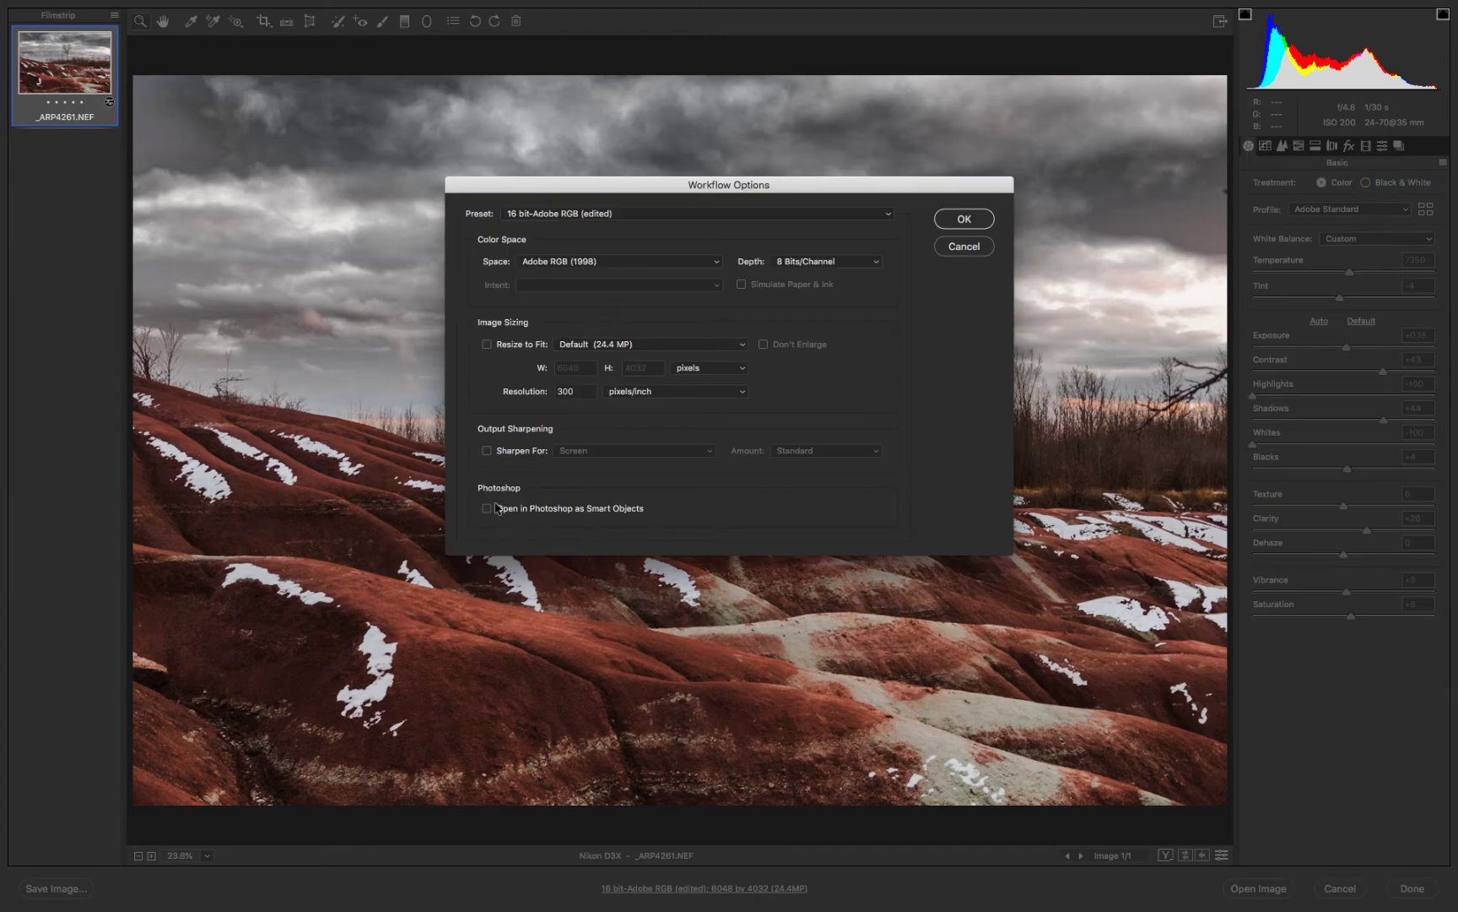
{"action": "left_click_drag", "start_coordinate": [712, 186], "coordinate": [711, 178]}
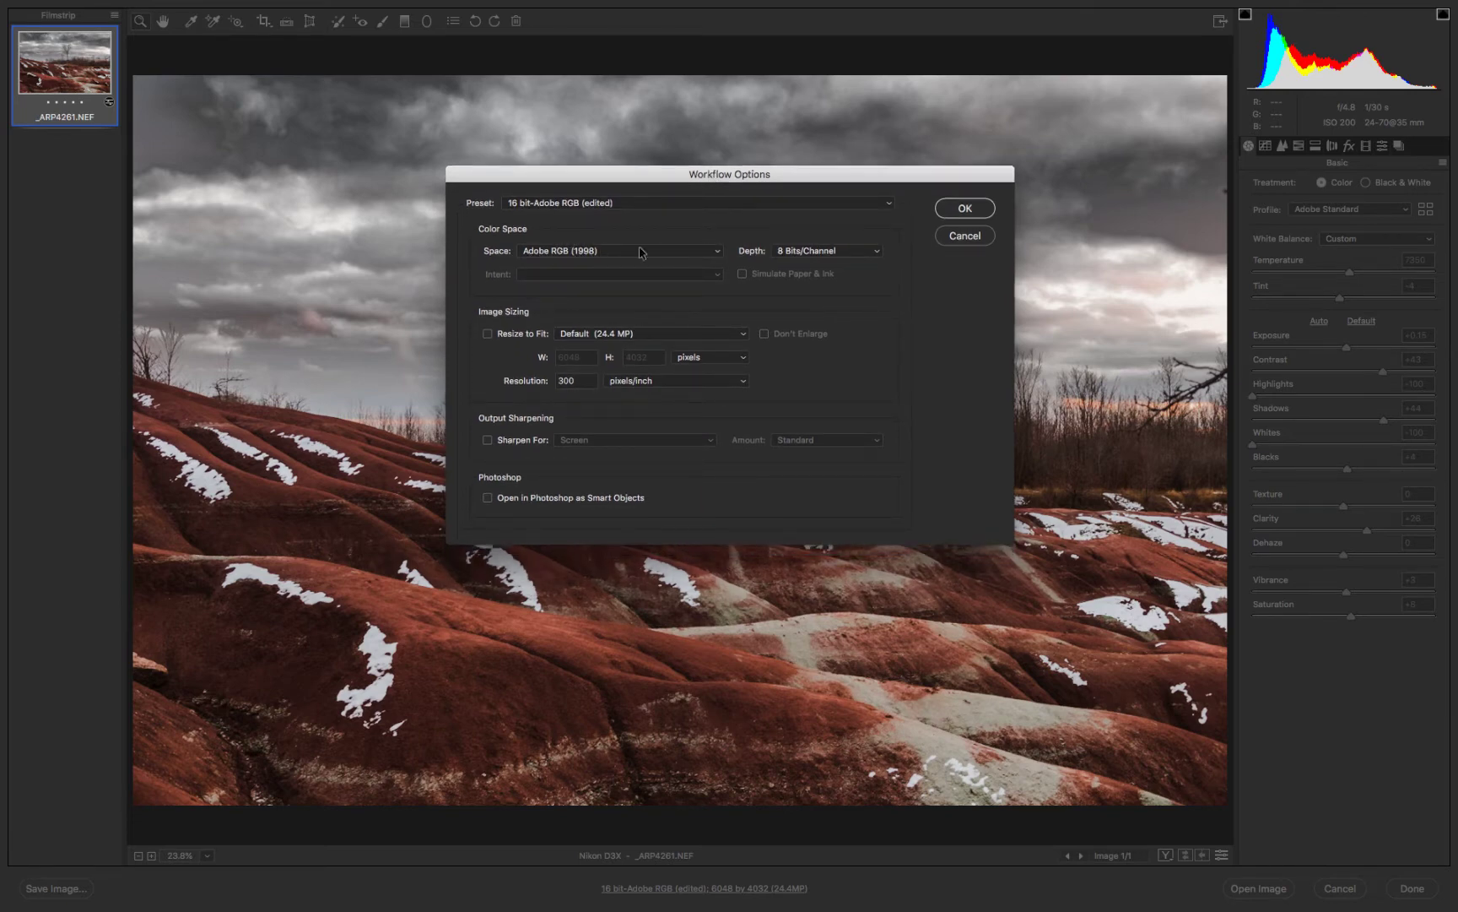
{"action": "left_click", "coordinate": [832, 252]}
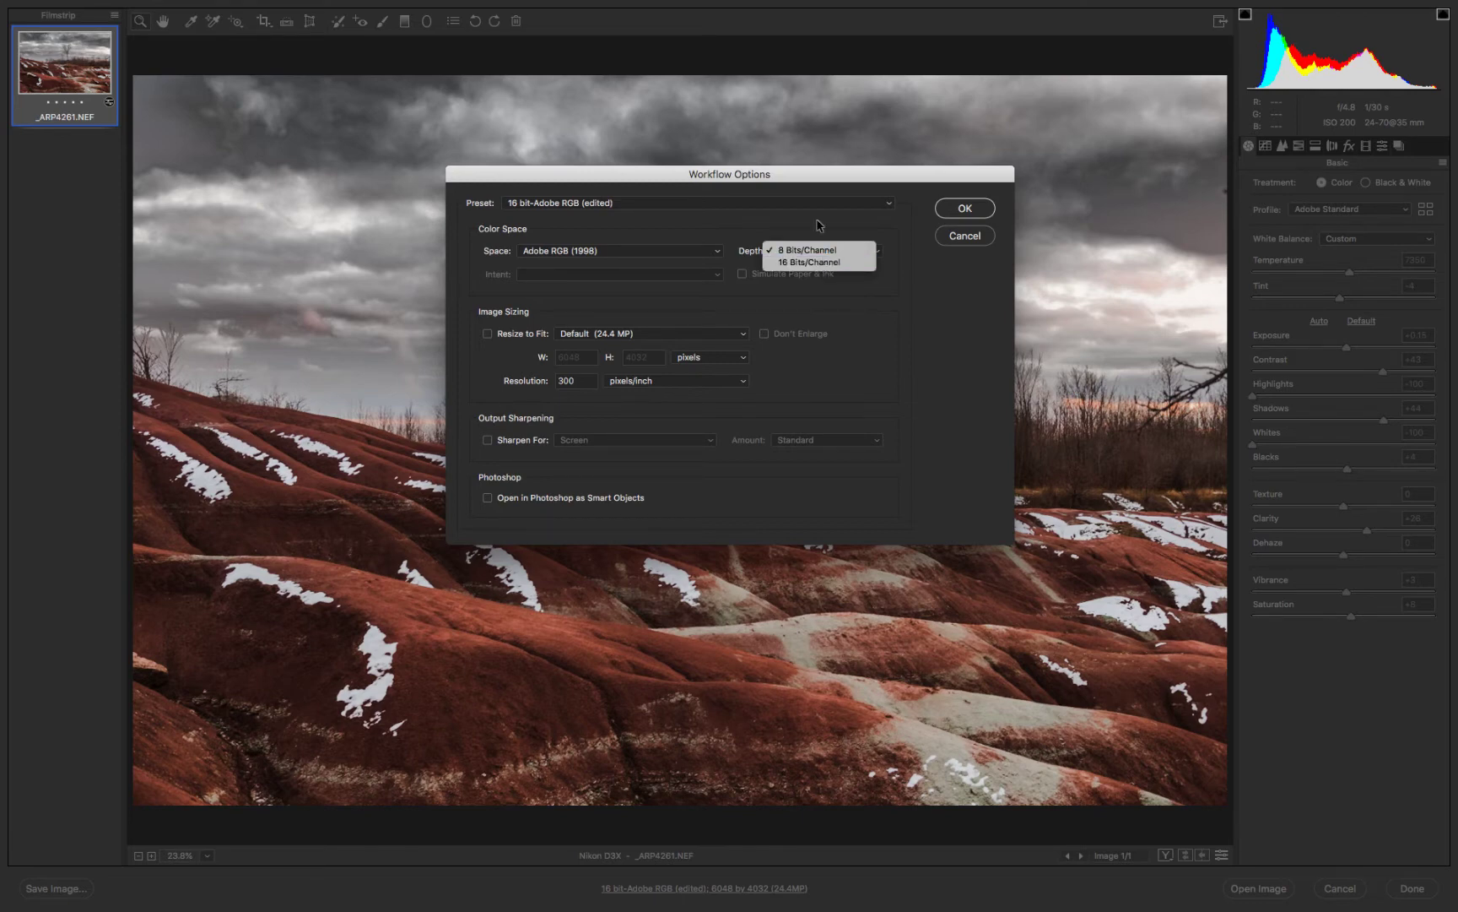
{"action": "left_click", "coordinate": [816, 226]}
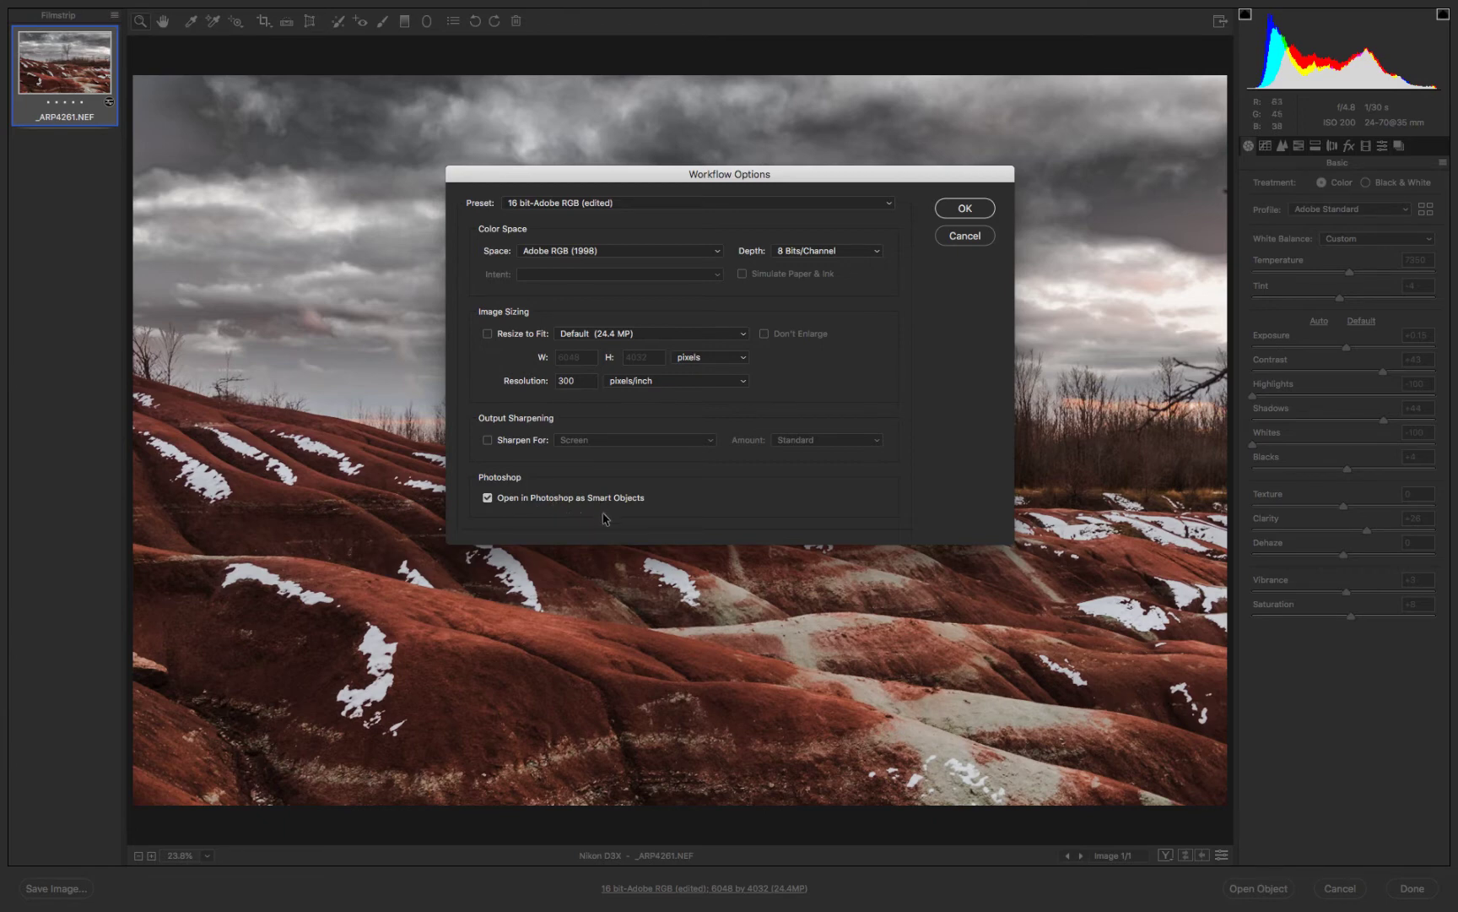
{"action": "left_click", "coordinate": [967, 239]}
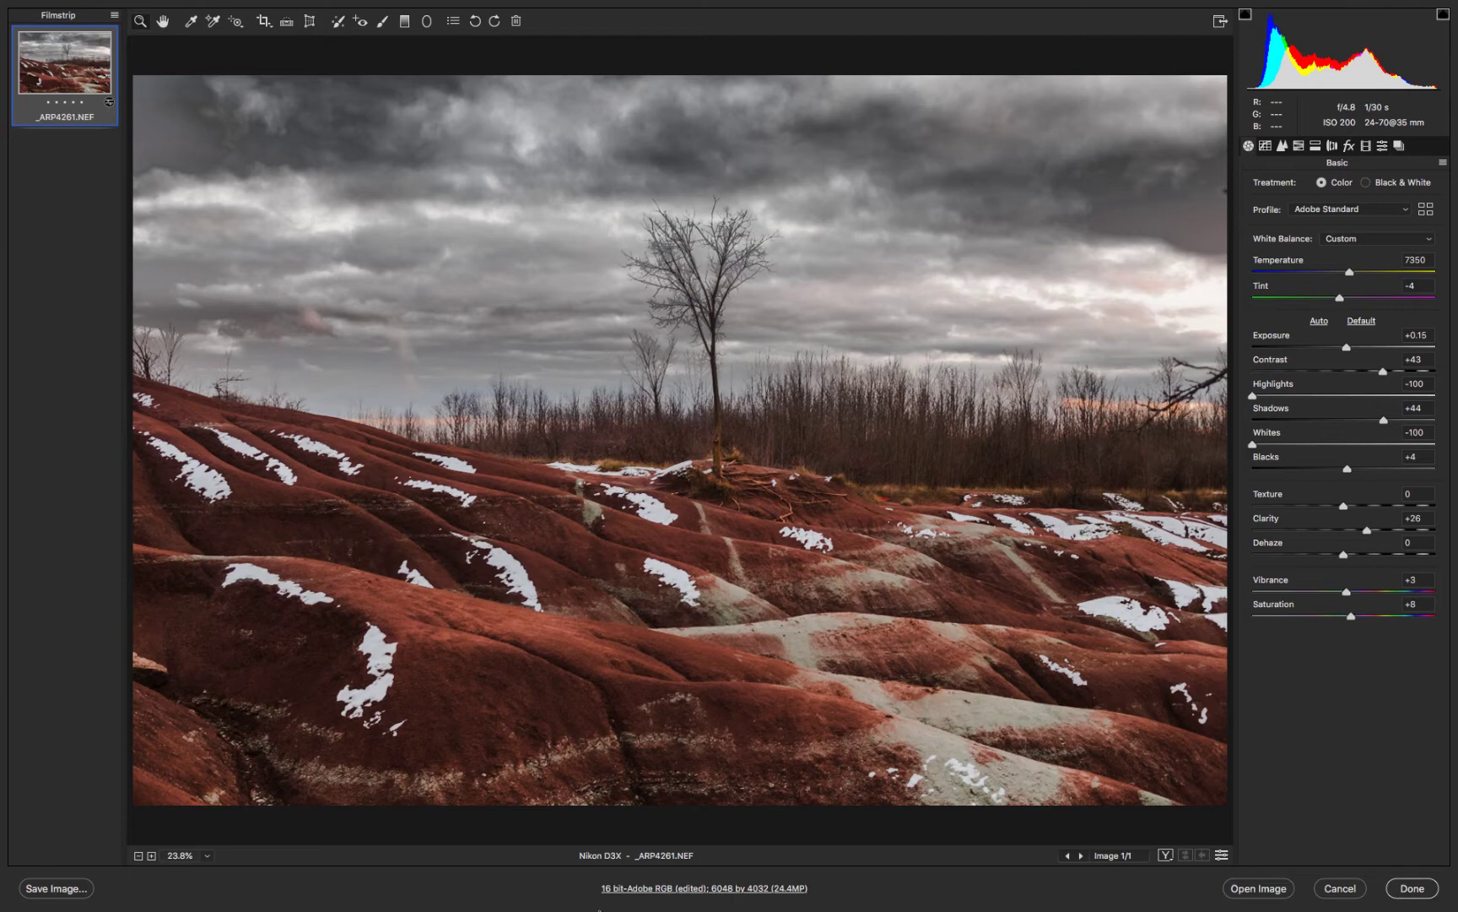
Turn on opening in Photoshop as Smart Objects in the workflow options and open the photo as an object.
{"action": "left_click", "coordinate": [671, 891]}
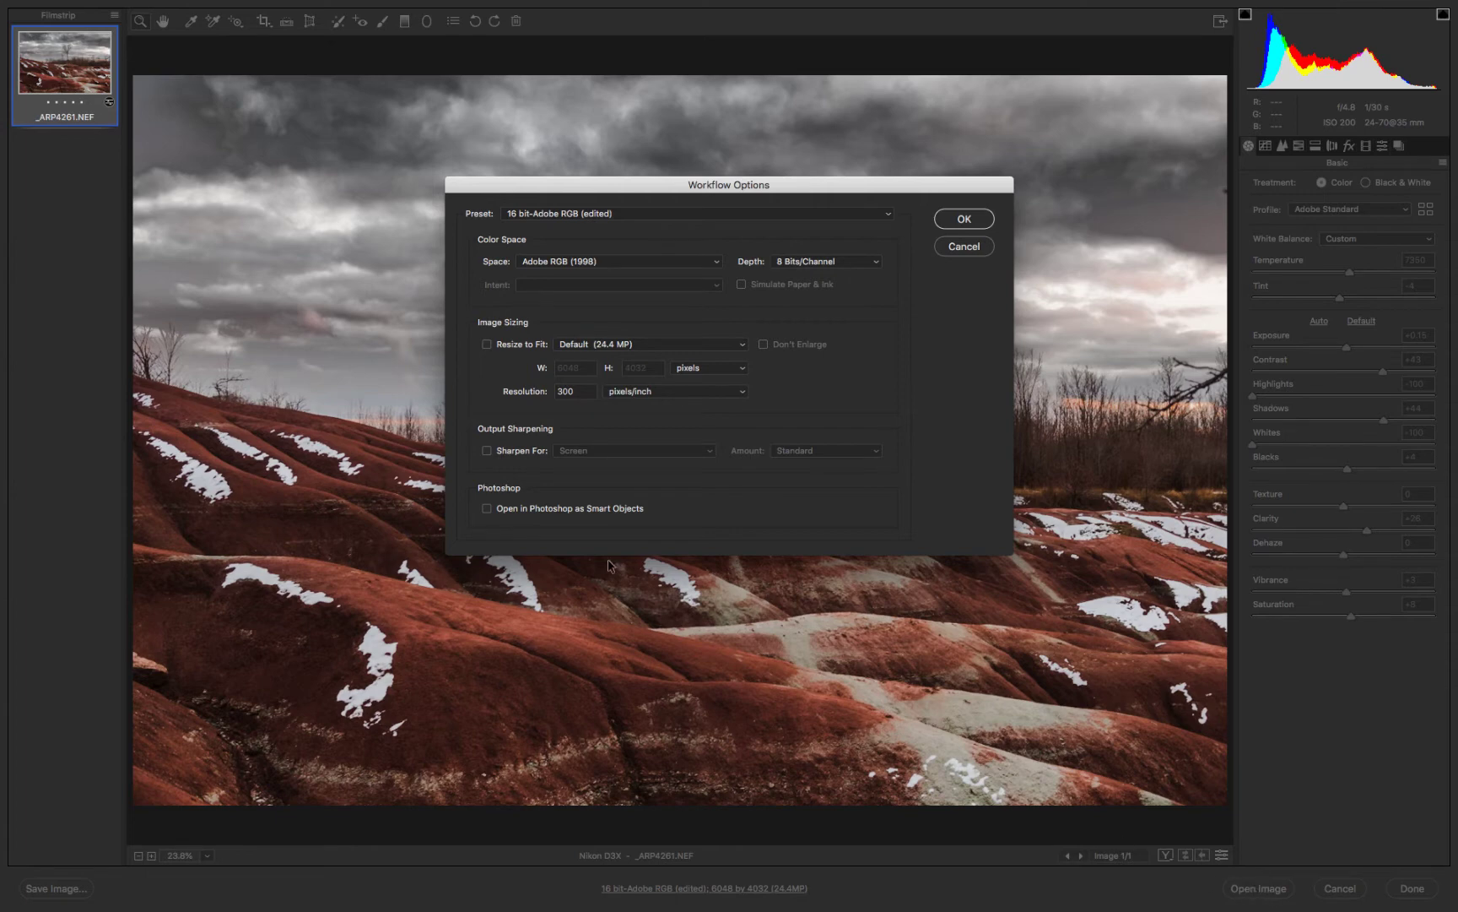
{"action": "left_click", "coordinate": [487, 508]}
{"action": "left_click", "coordinate": [964, 220]}
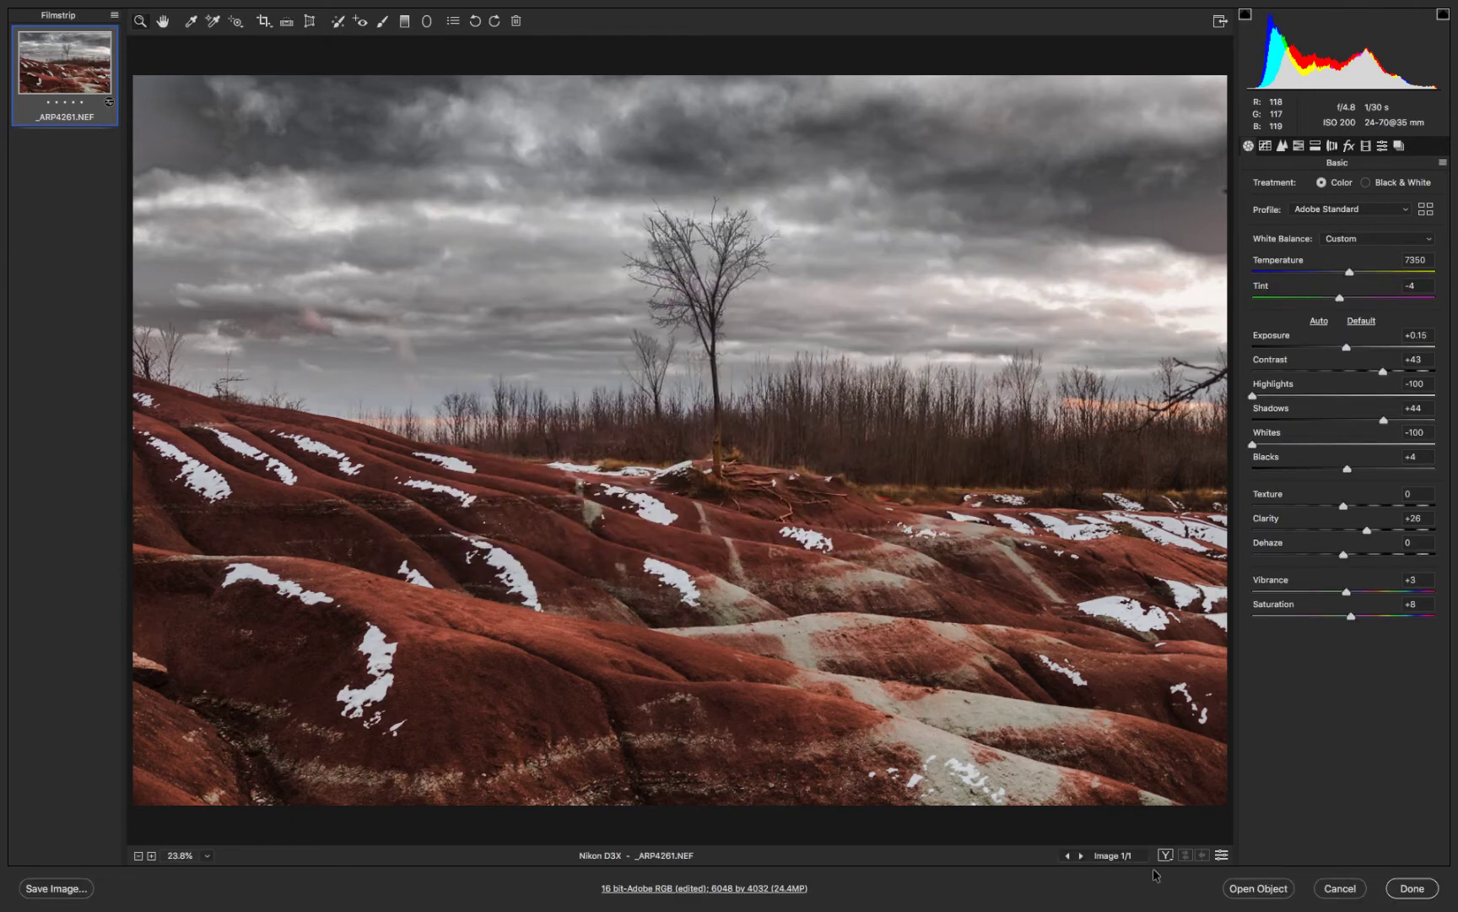
{"action": "left_click", "coordinate": [1256, 889]}
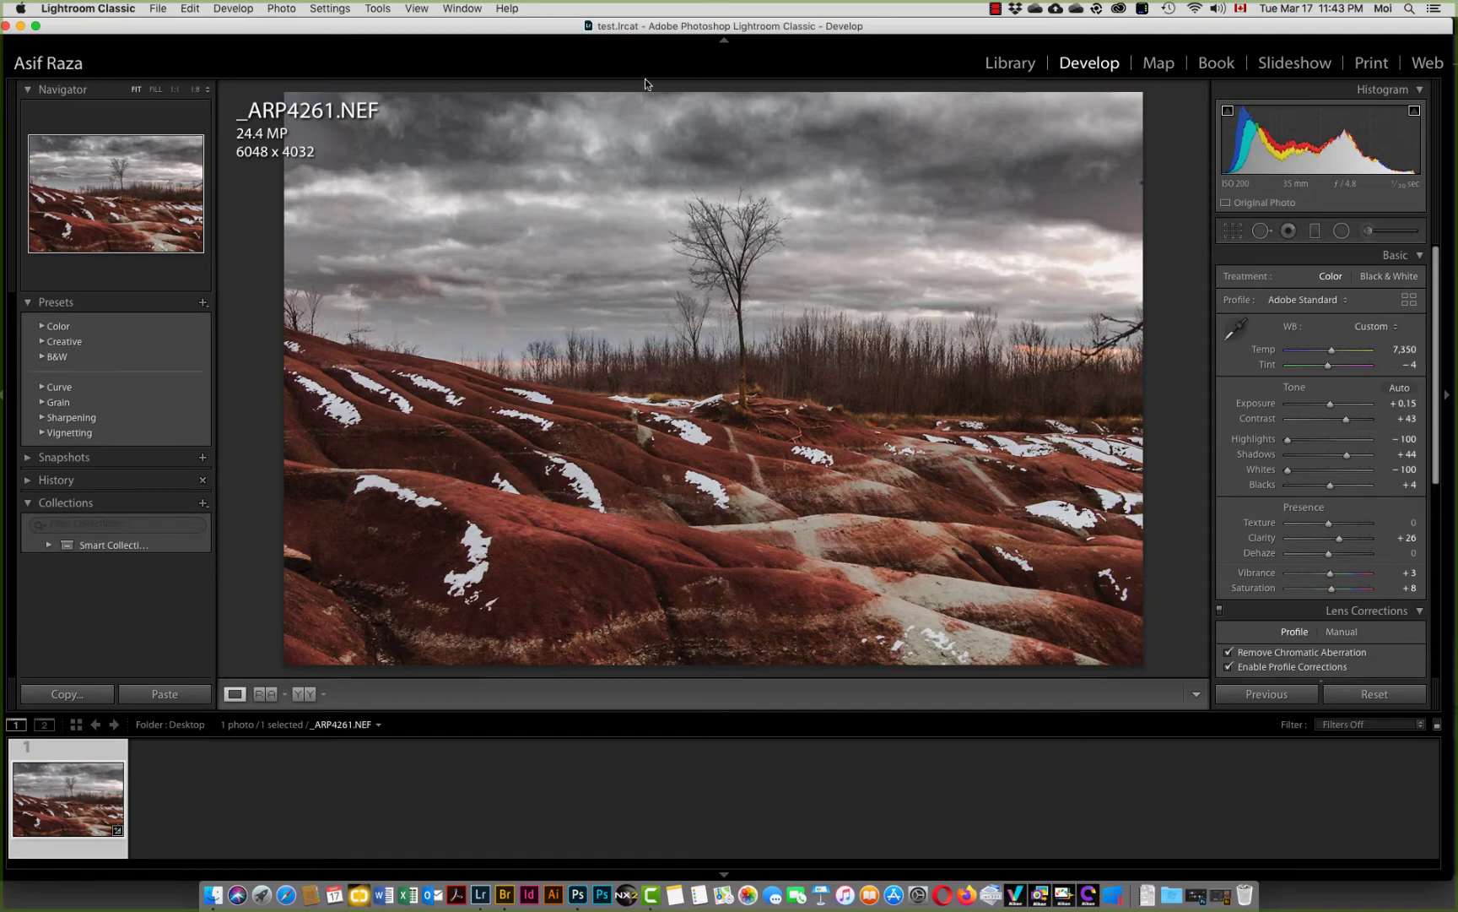
Examine the export settings for _ARP4261.NEF in Lightroom Classic, including the available image formats, and leave without exporting.
{"action": "left_click", "coordinate": [154, 9]}
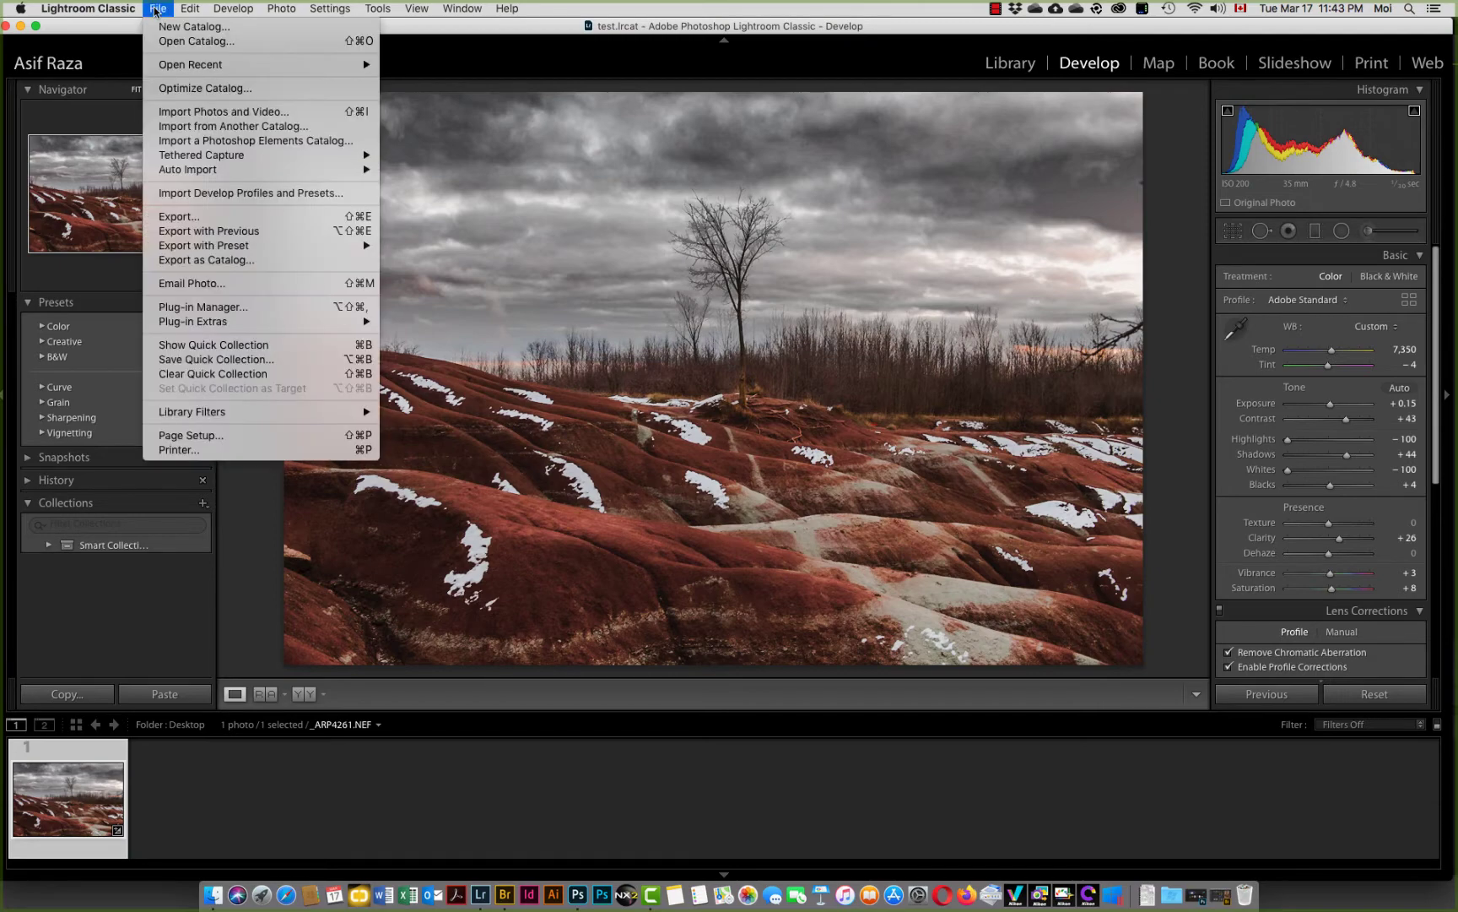
{"action": "left_click", "coordinate": [214, 217]}
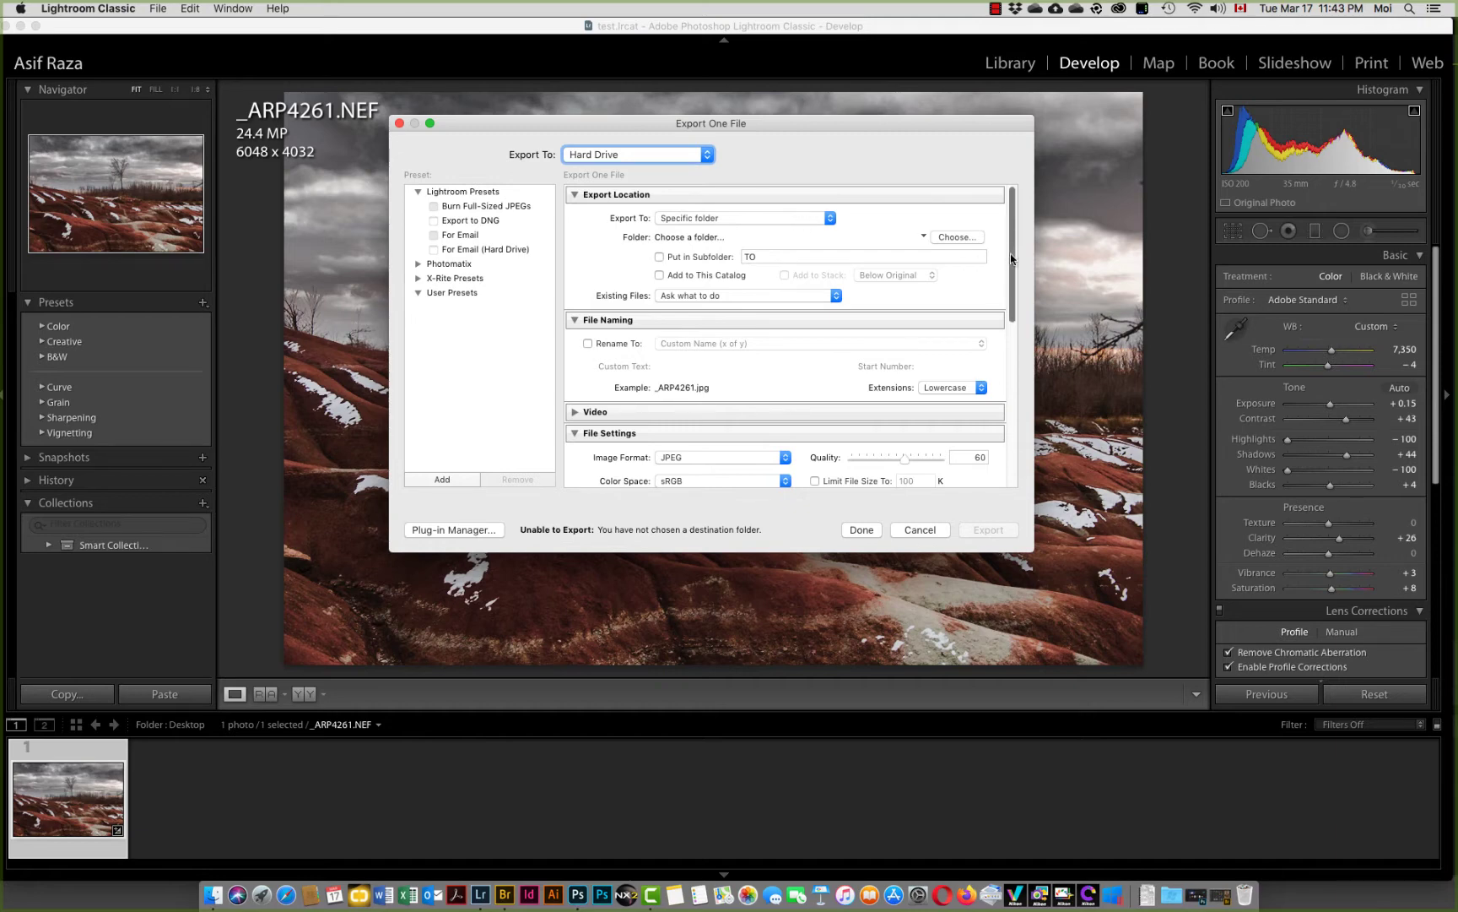
{"action": "left_click_drag", "start_coordinate": [1011, 253], "coordinate": [1011, 337]}
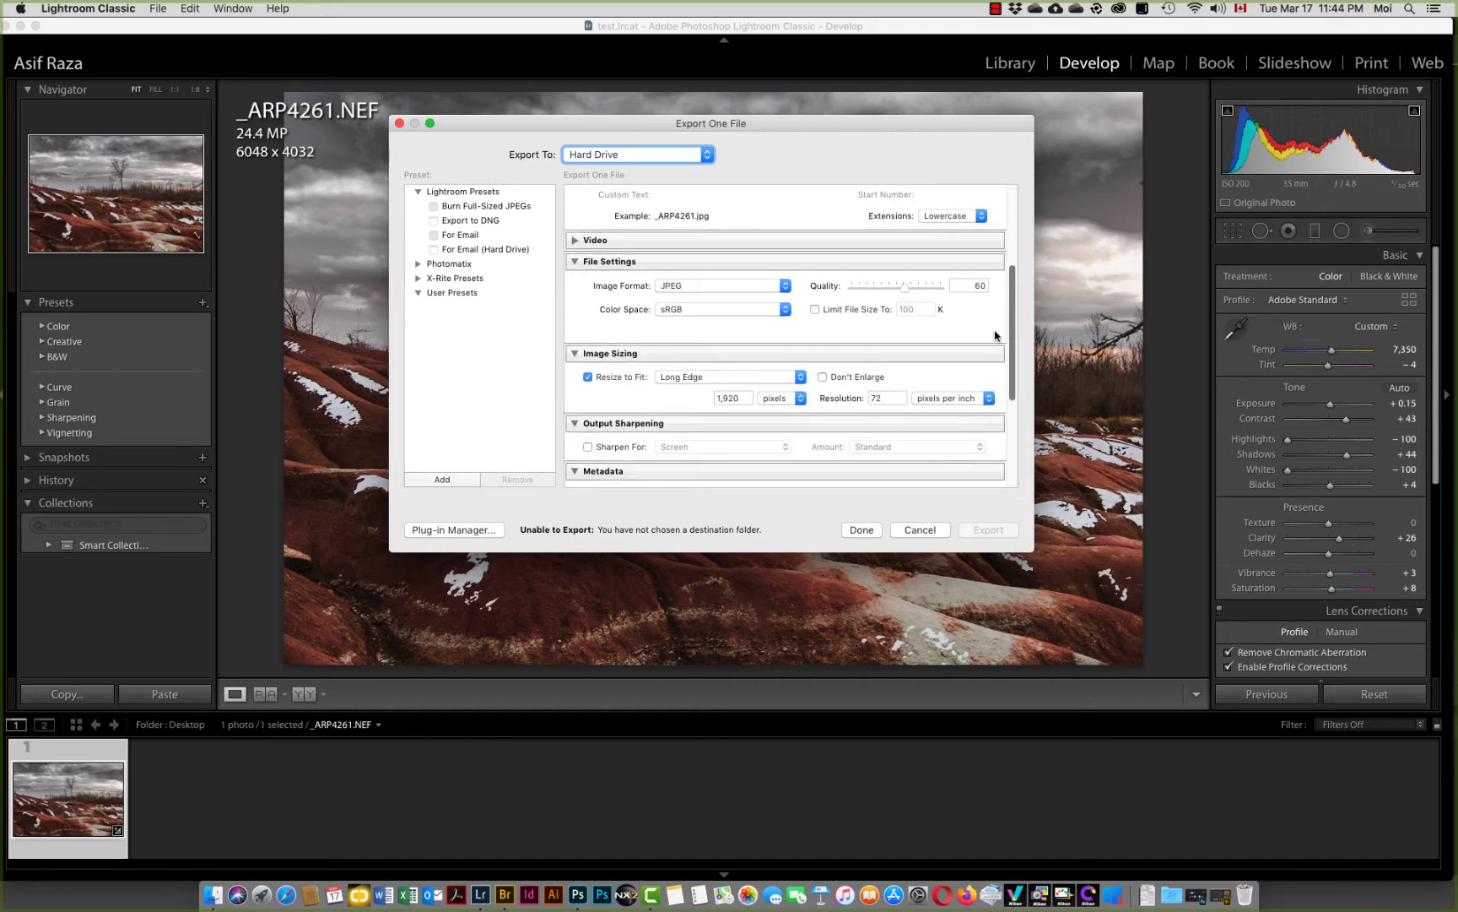
{"action": "left_click", "coordinate": [783, 287]}
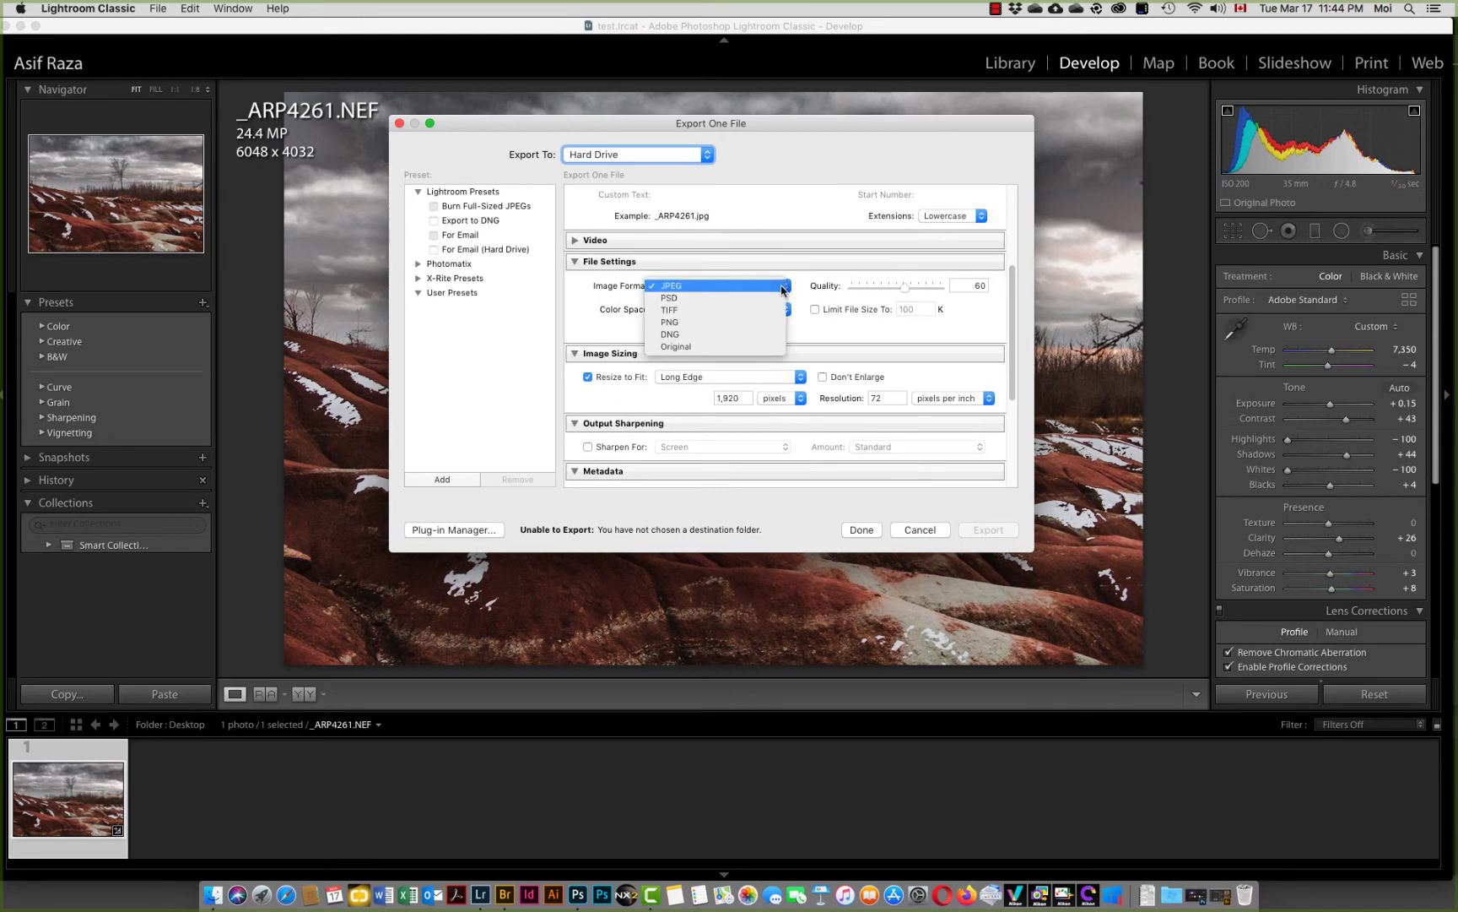
{"action": "left_click", "coordinate": [717, 285]}
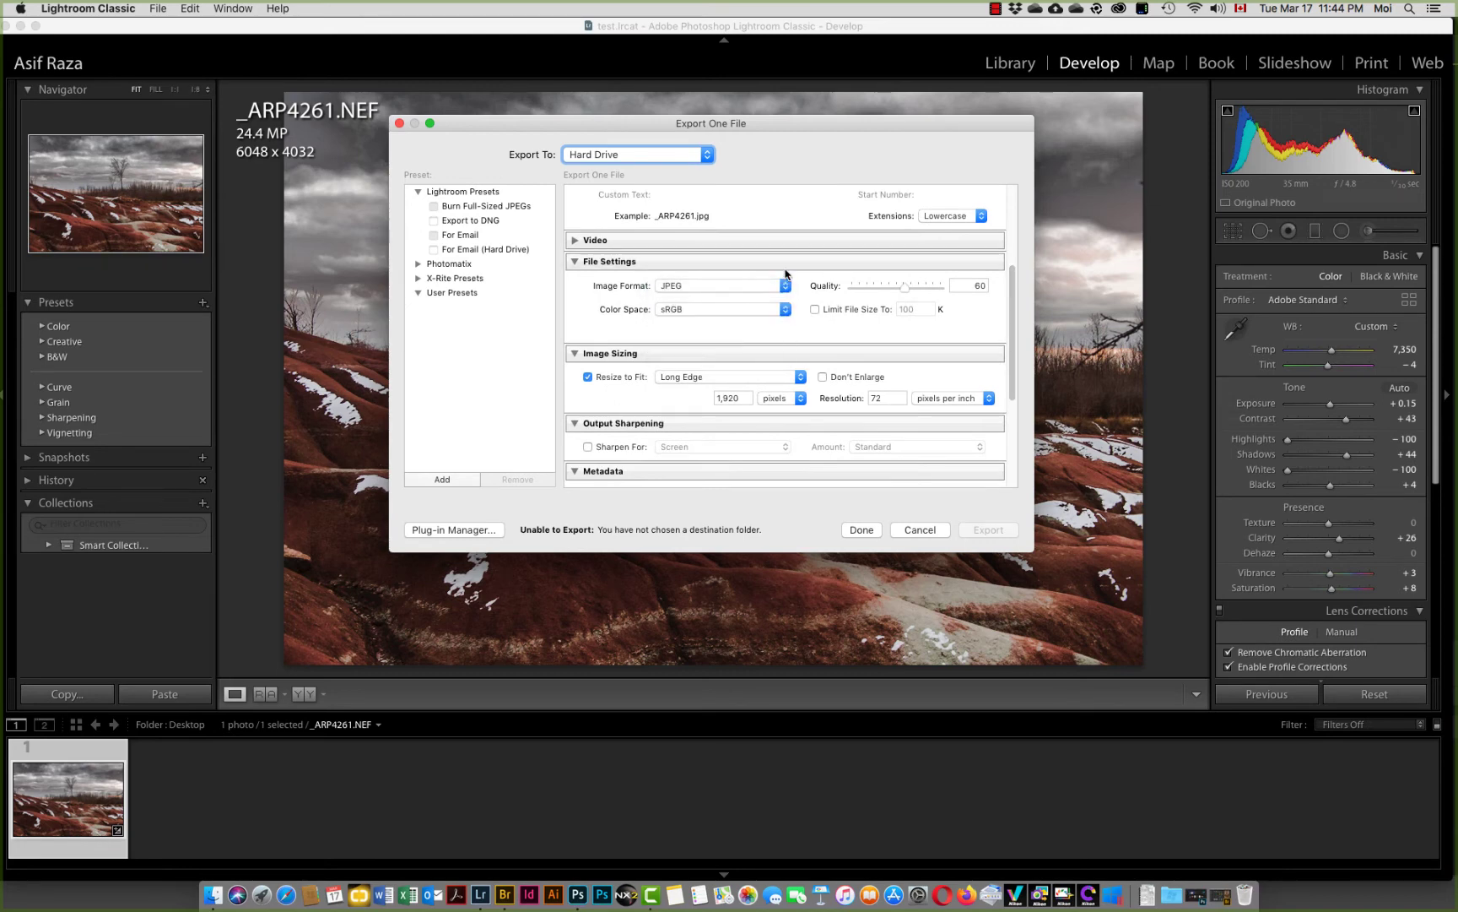
{"action": "scroll", "coordinate": [794, 469], "scroll_direction": "down", "scroll_amount": 5}
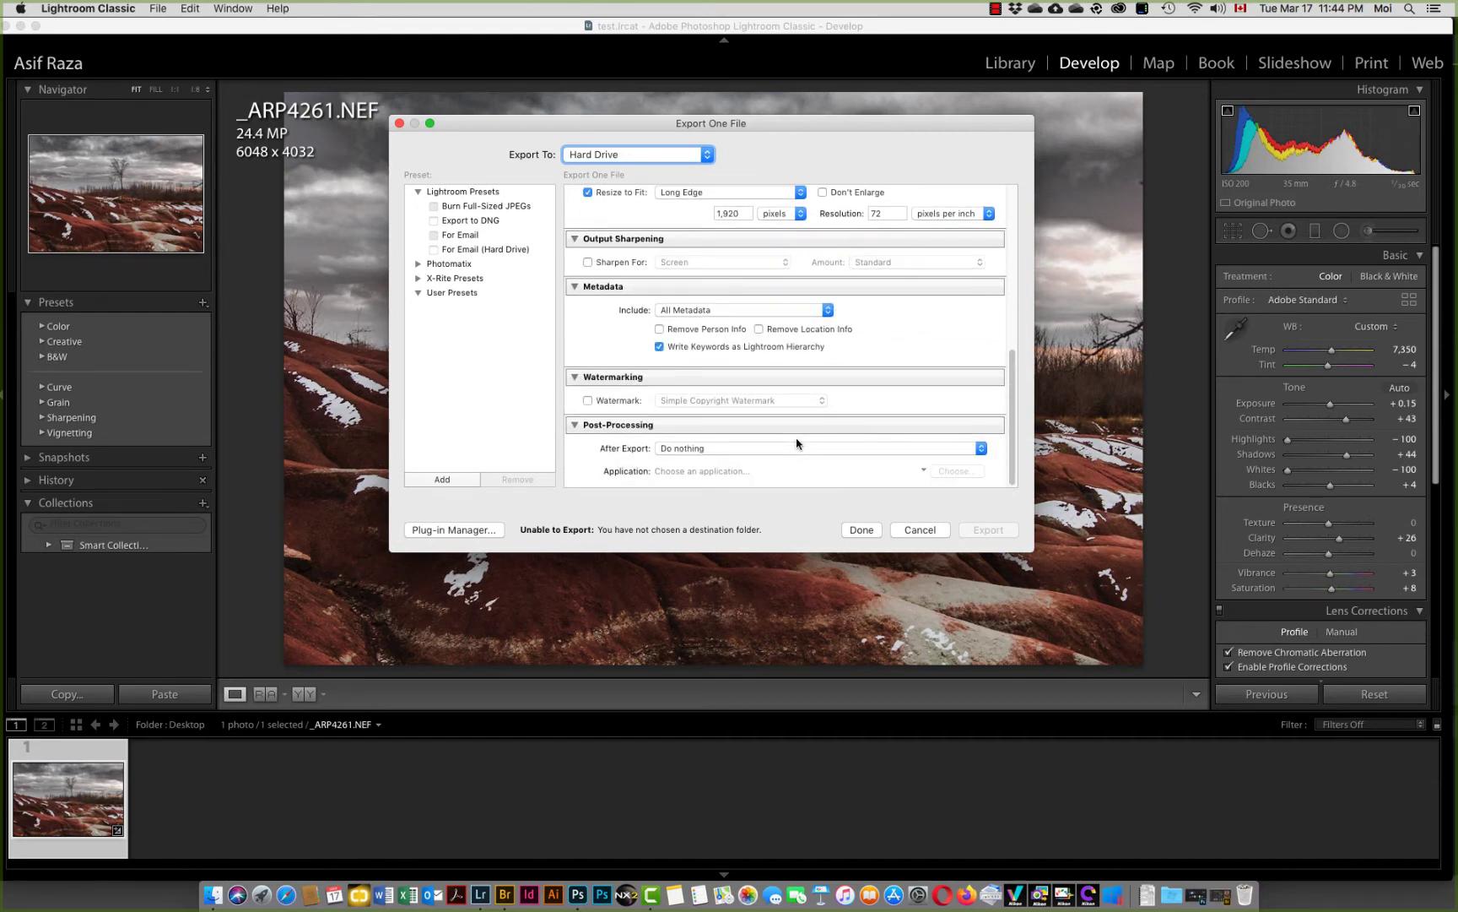
{"action": "left_click", "coordinate": [919, 530]}
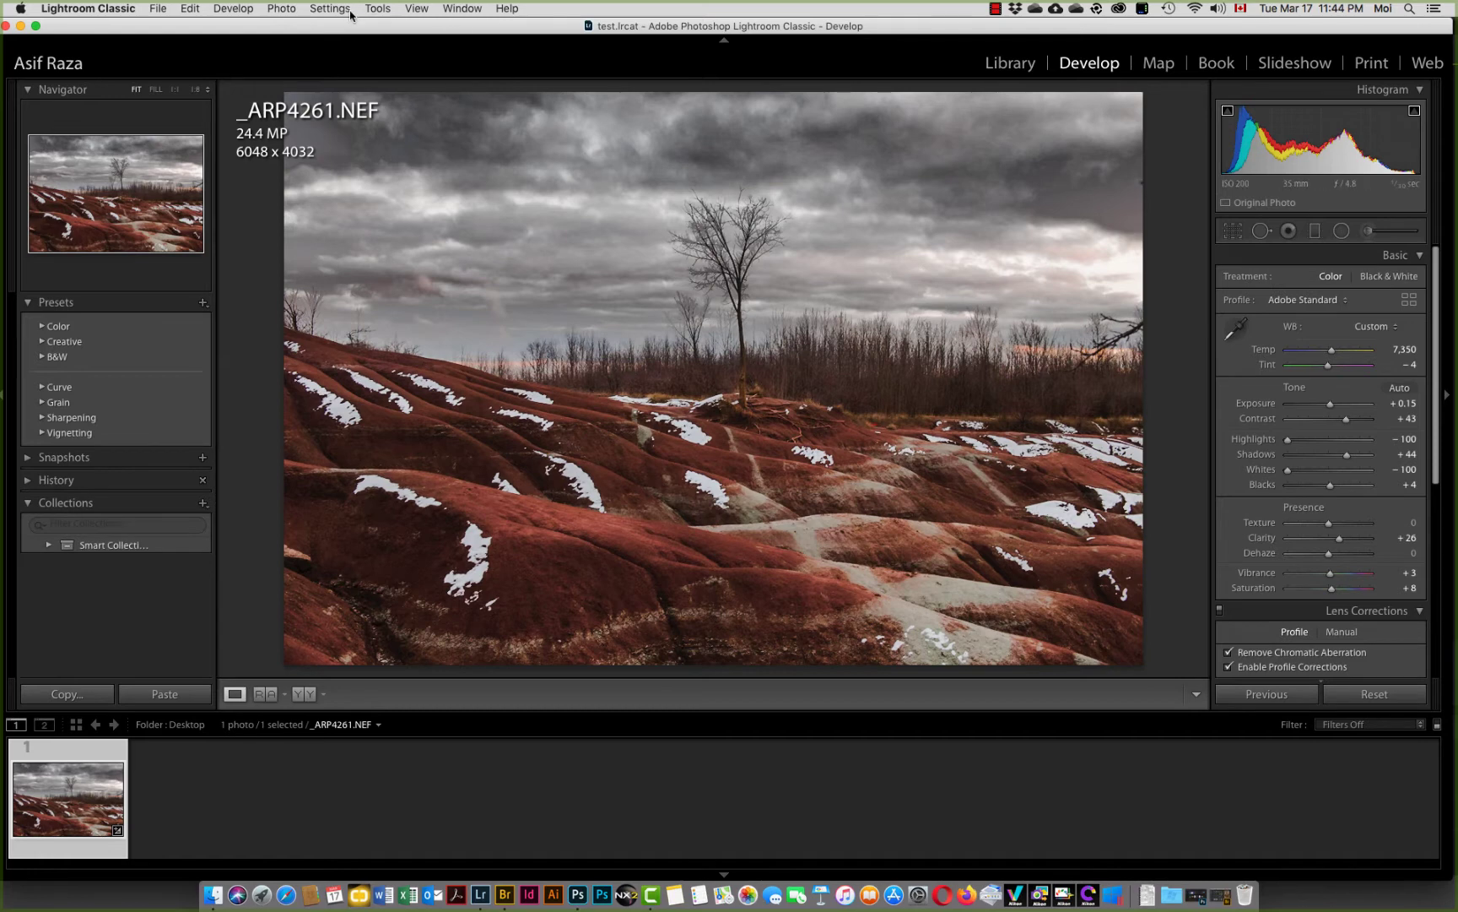
Send _ARP4261.NEF from Lightroom Classic to Photoshop as a Smart Object.
{"action": "left_click", "coordinate": [283, 10]}
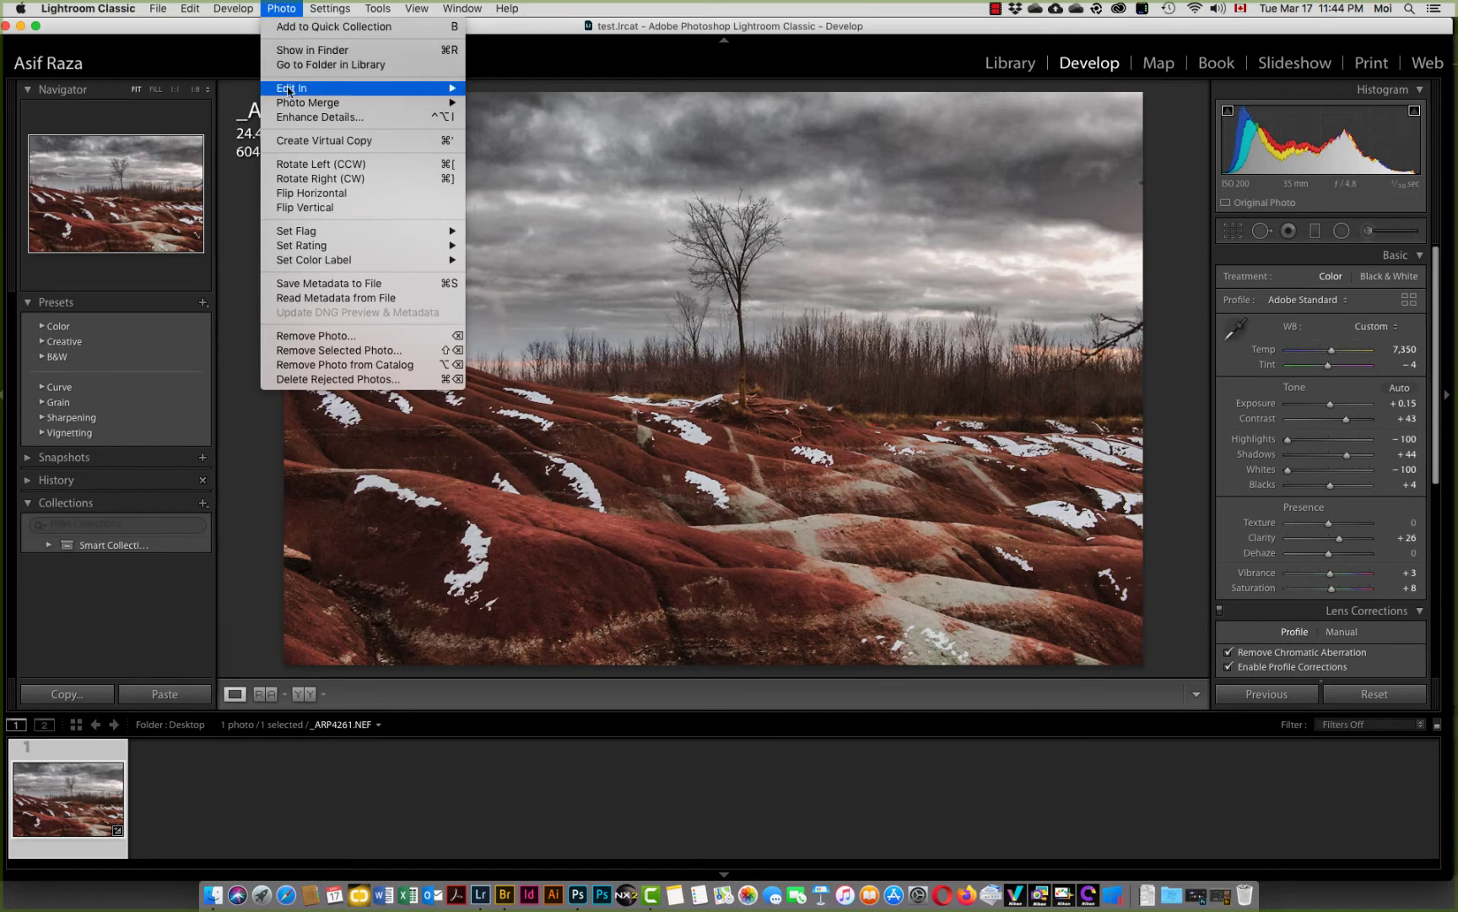
{"action": "mouse_move", "coordinate": [288, 91]}
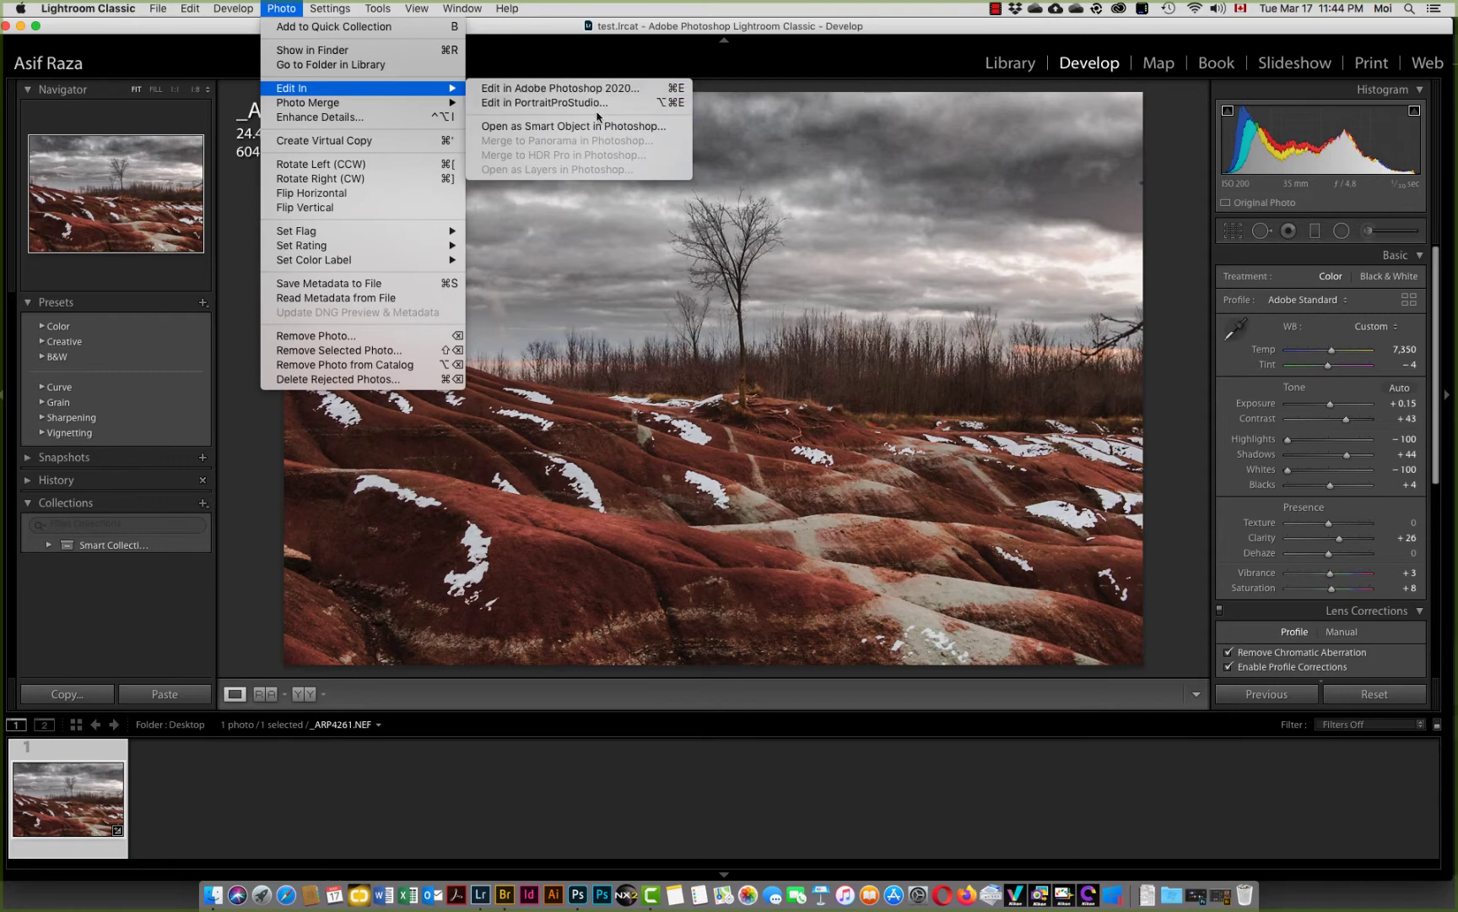
{"action": "left_click", "coordinate": [544, 133]}
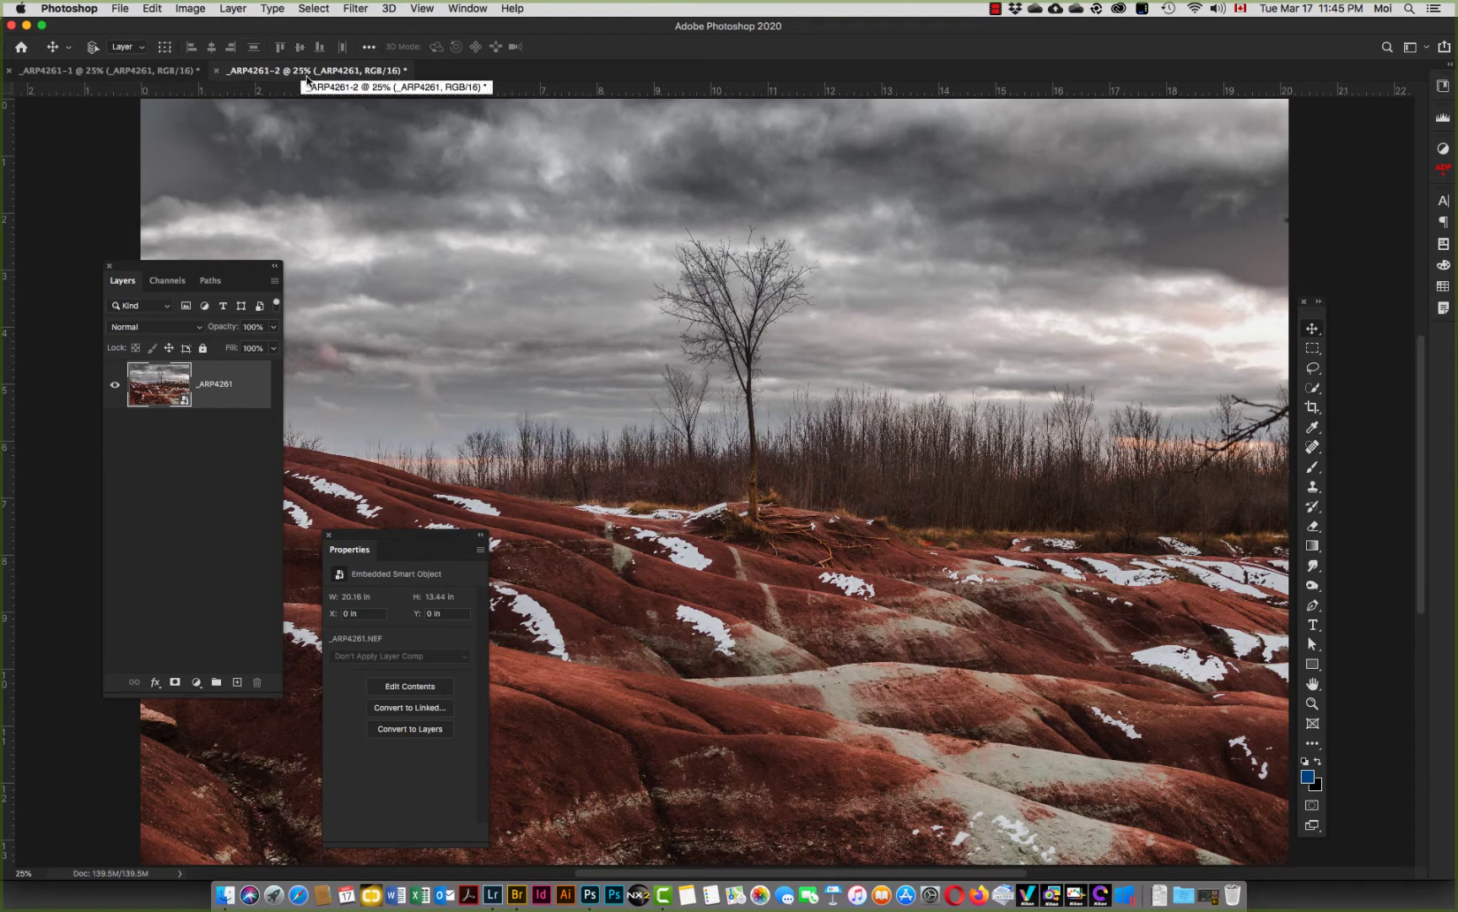
Compare the two open _ARP4261 documents and view the second one's smart object settings in Camera Raw without changing them.
{"action": "left_click", "coordinate": [99, 72]}
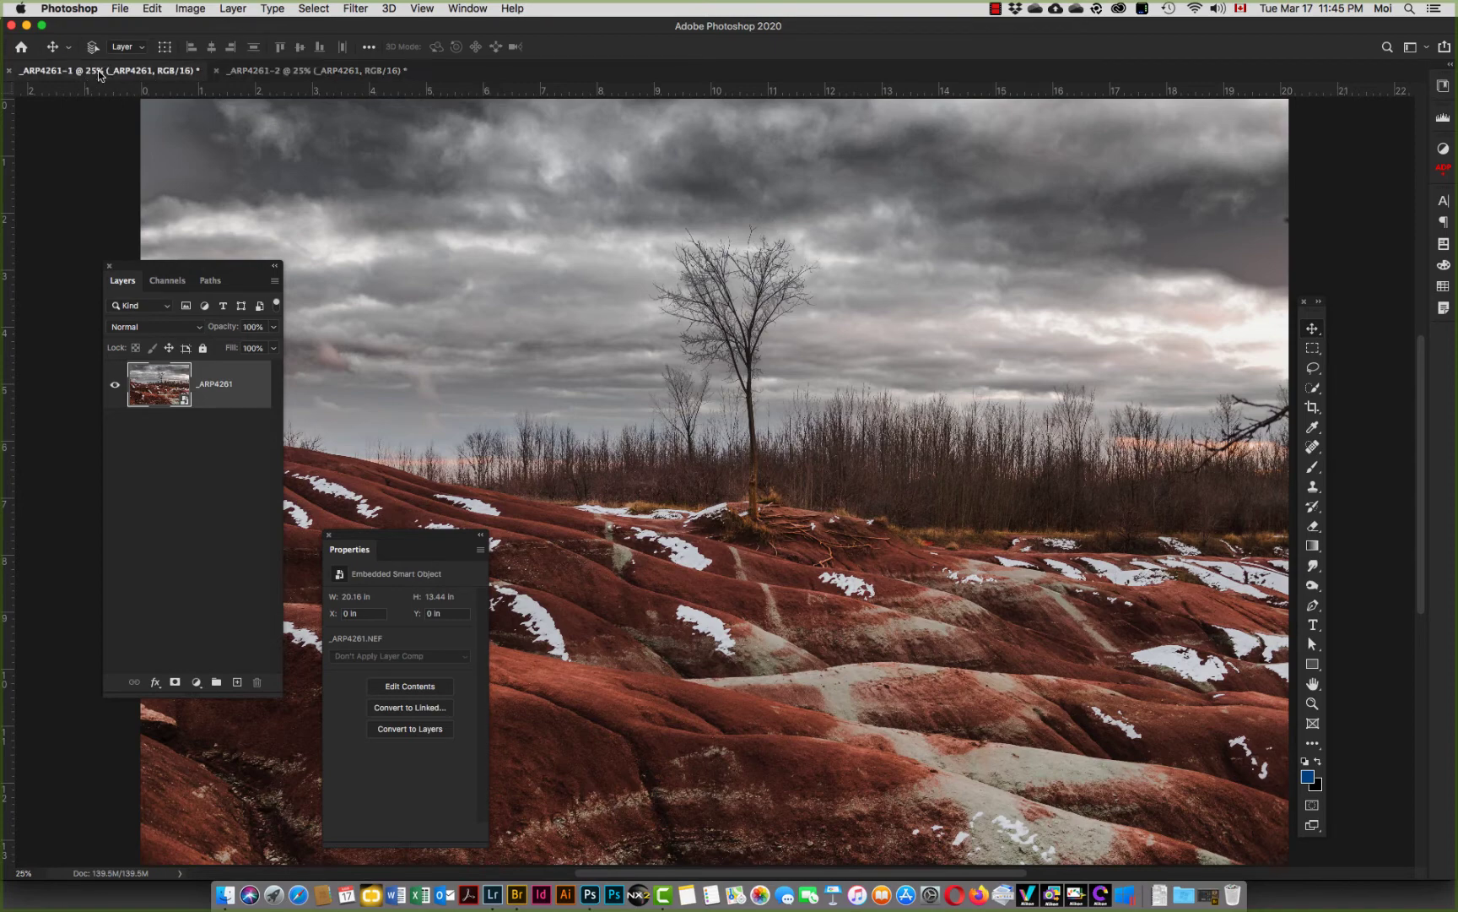
{"action": "left_click", "coordinate": [302, 72]}
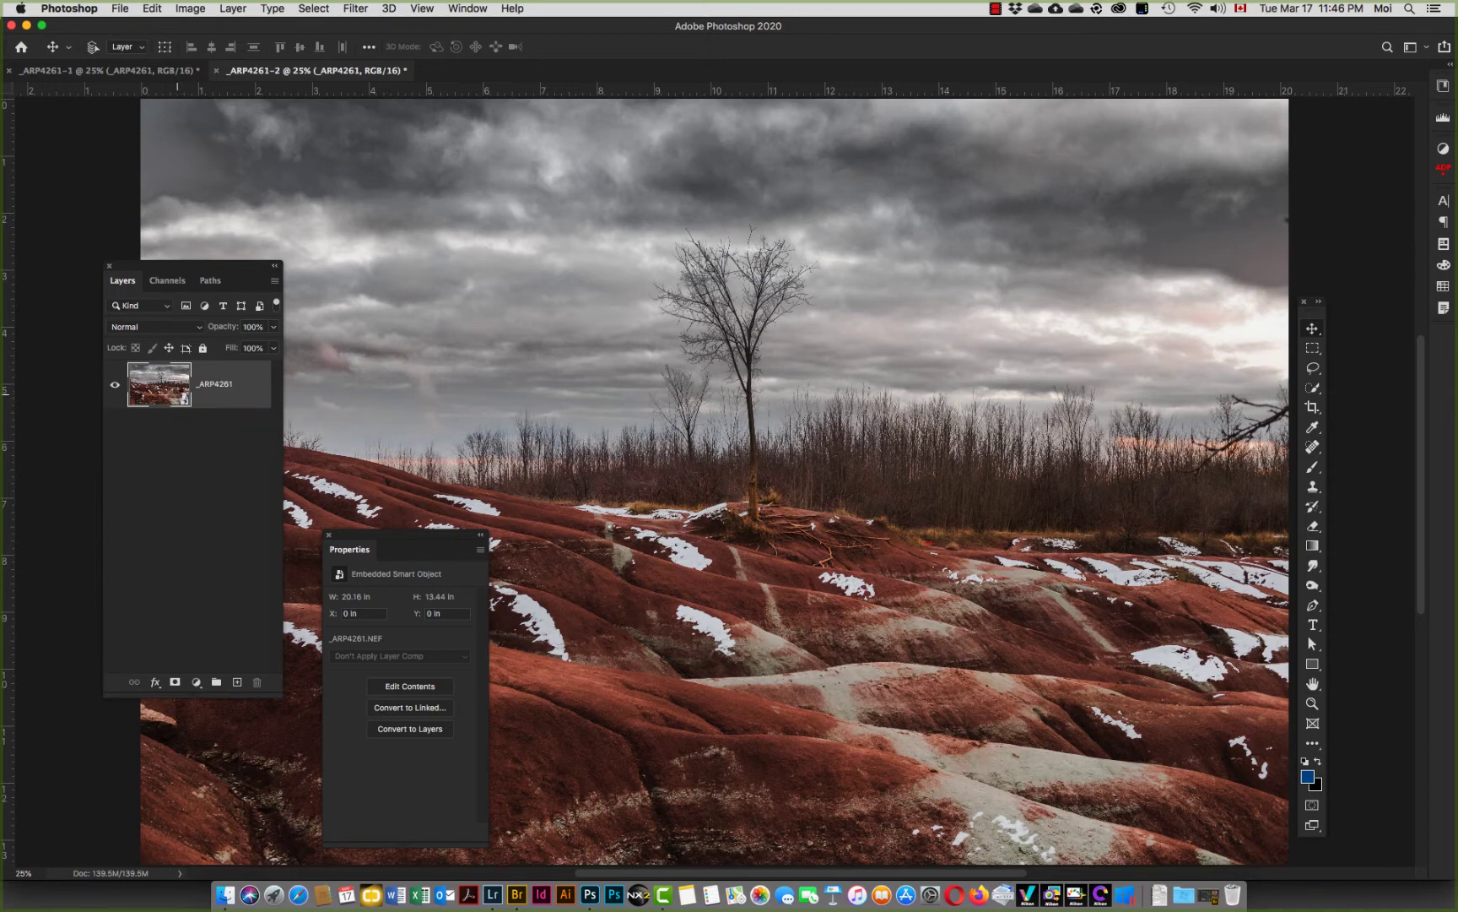
{"action": "double_click", "coordinate": [178, 395]}
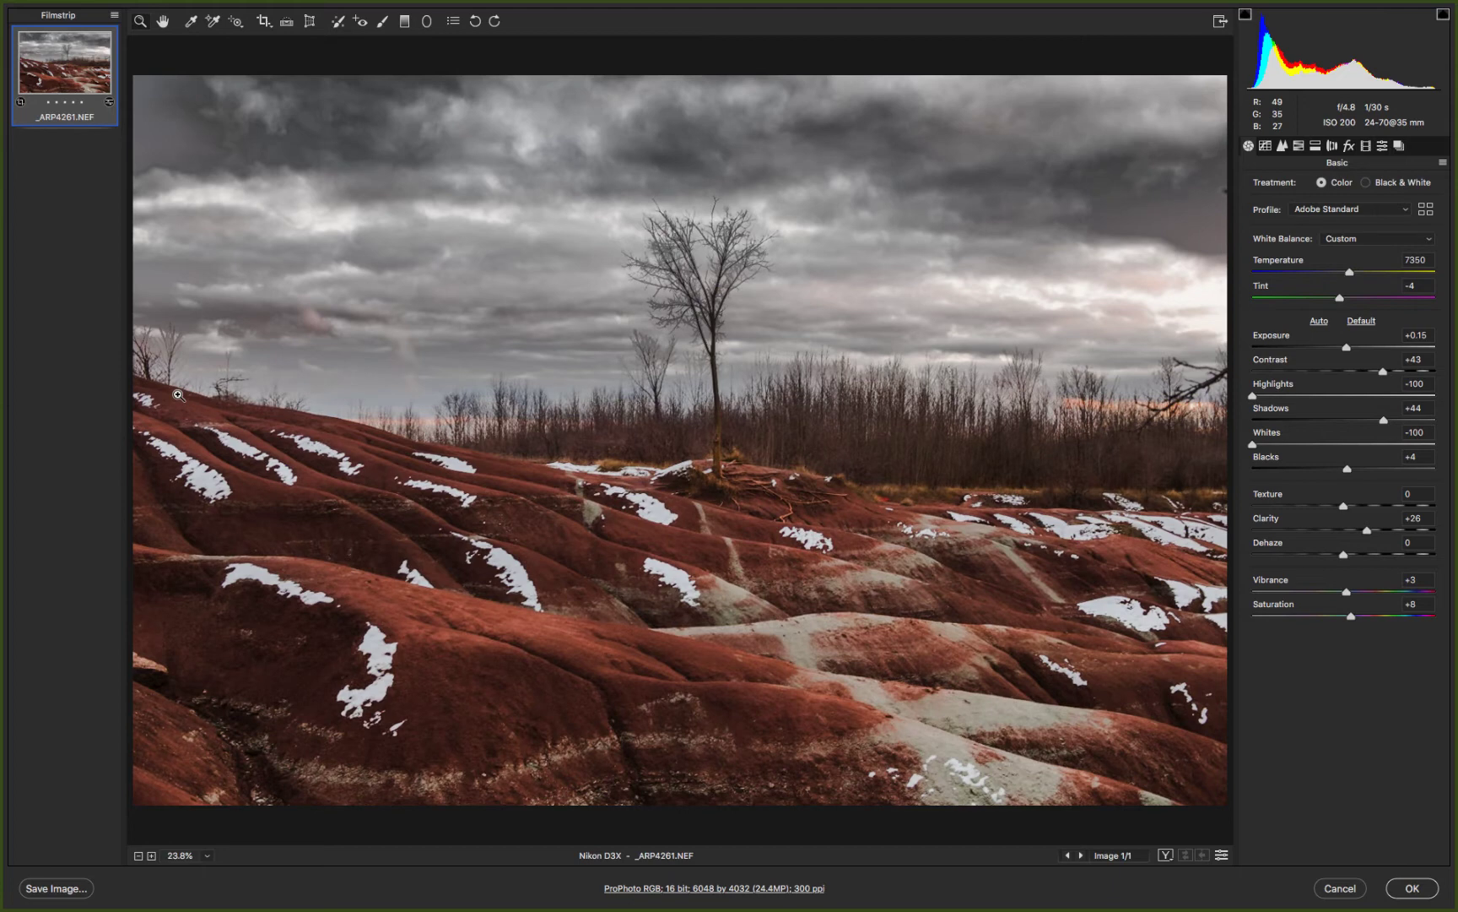
{"action": "left_click", "coordinate": [1335, 888]}
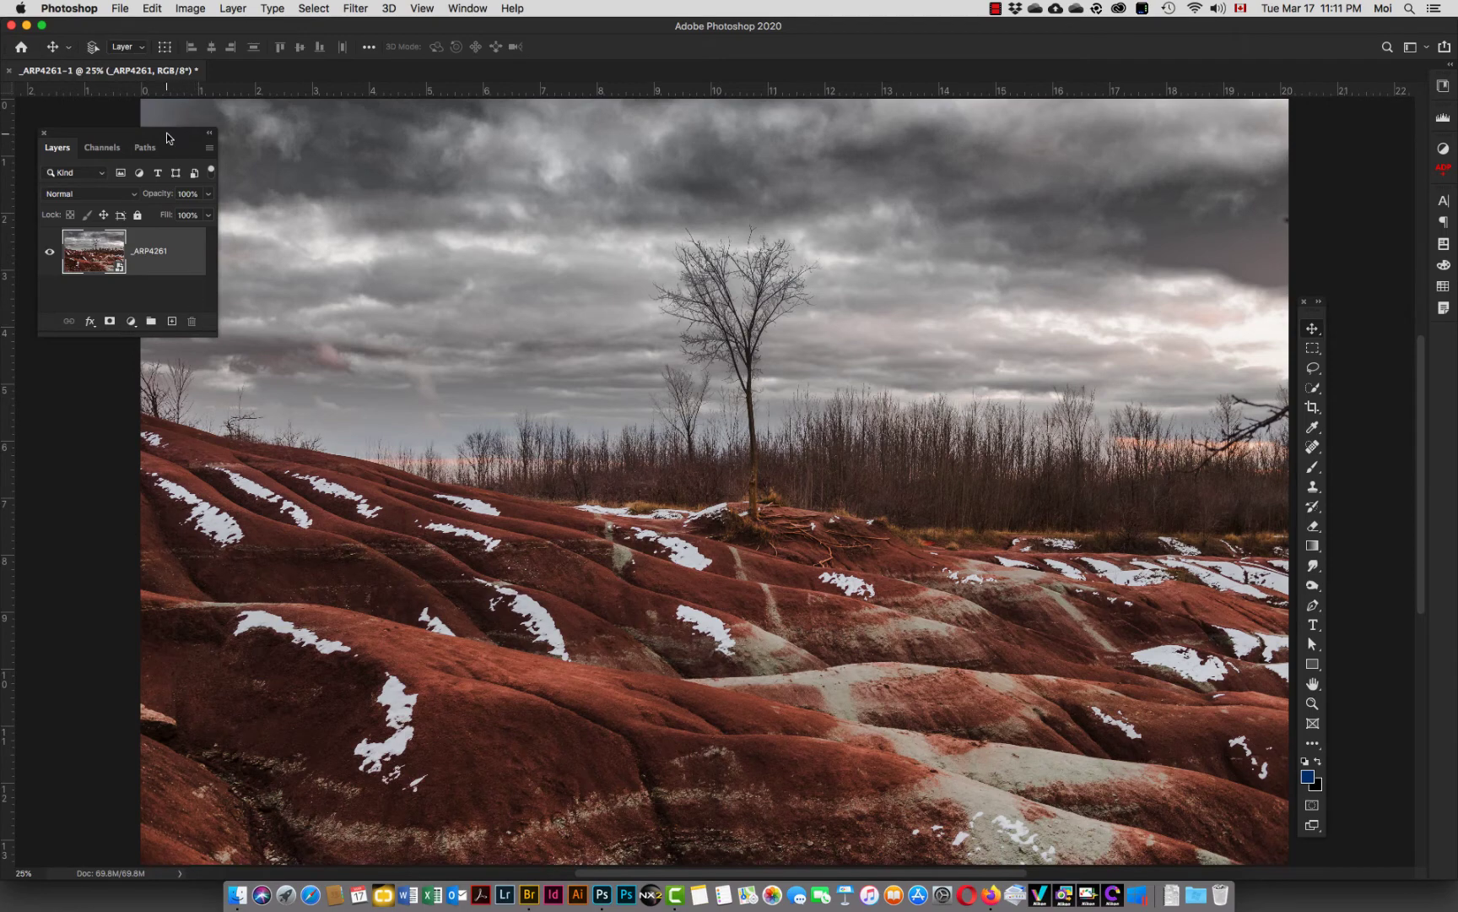
Try to delete a rectangular area of dark sky about 1 inch wide directly from the _ARP4261 smart object layer.
{"action": "left_click_drag", "start_coordinate": [166, 132], "coordinate": [475, 249]}
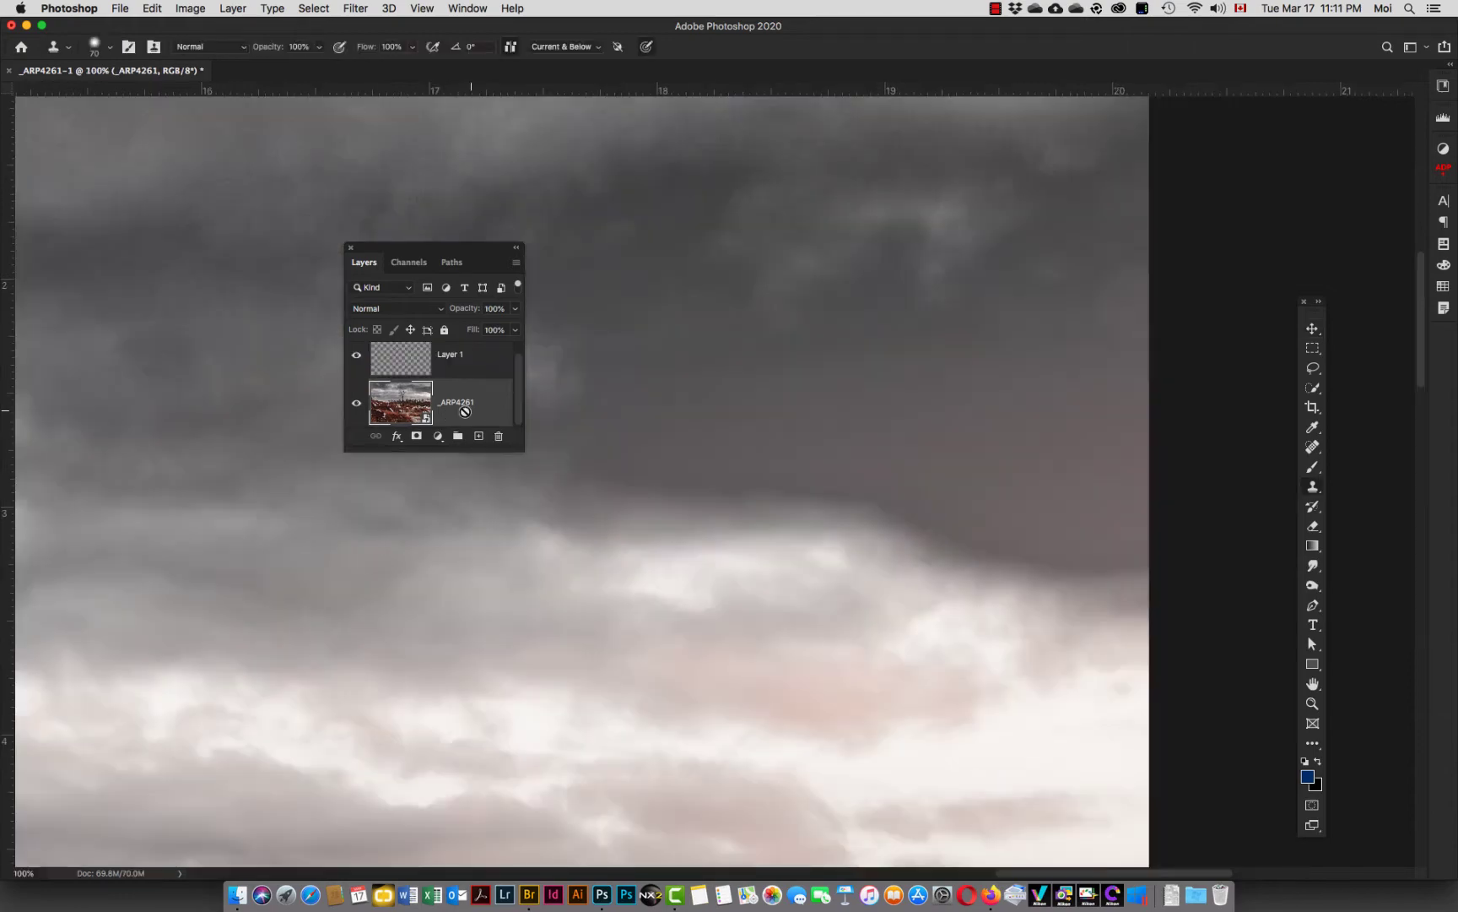
{"action": "key", "text": "m"}
{"action": "left_click_drag", "start_coordinate": [641, 314], "coordinate": [872, 521]}
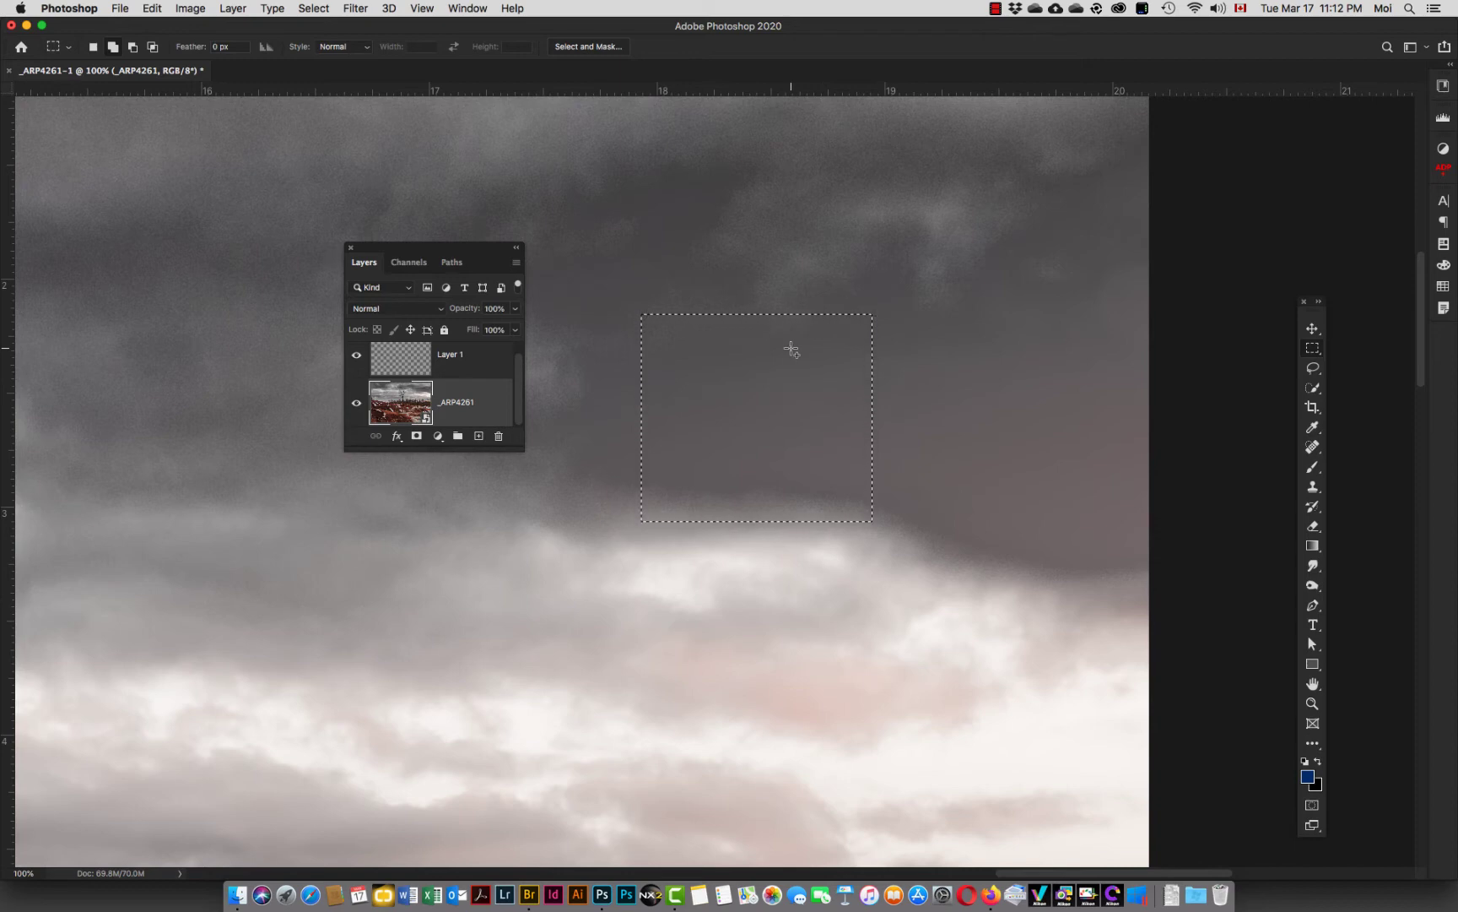
{"action": "key", "text": "BackSpace"}
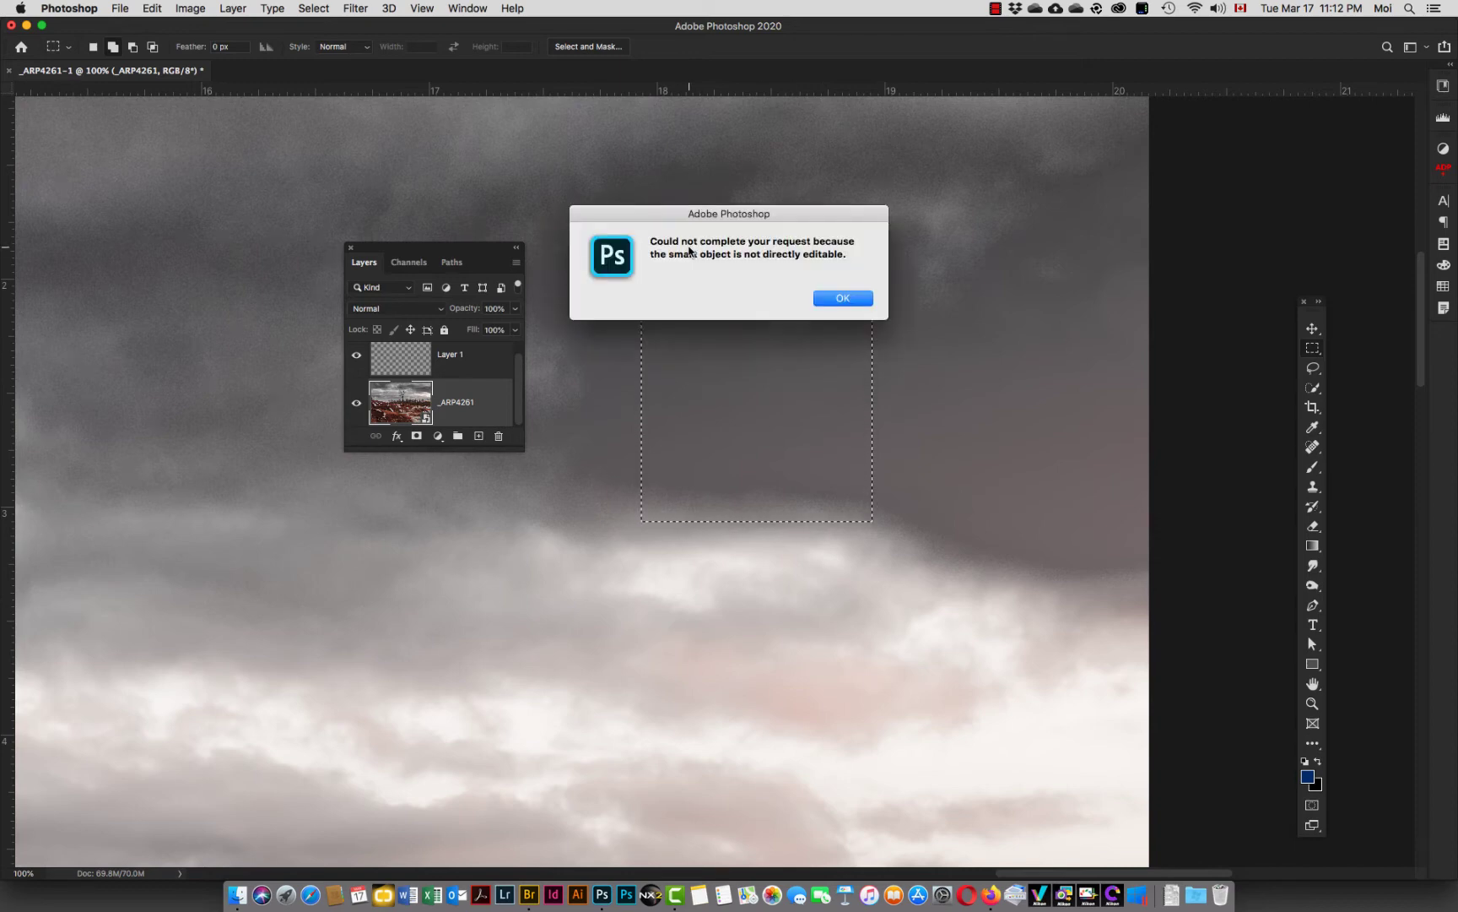
{"action": "left_click", "coordinate": [844, 300]}
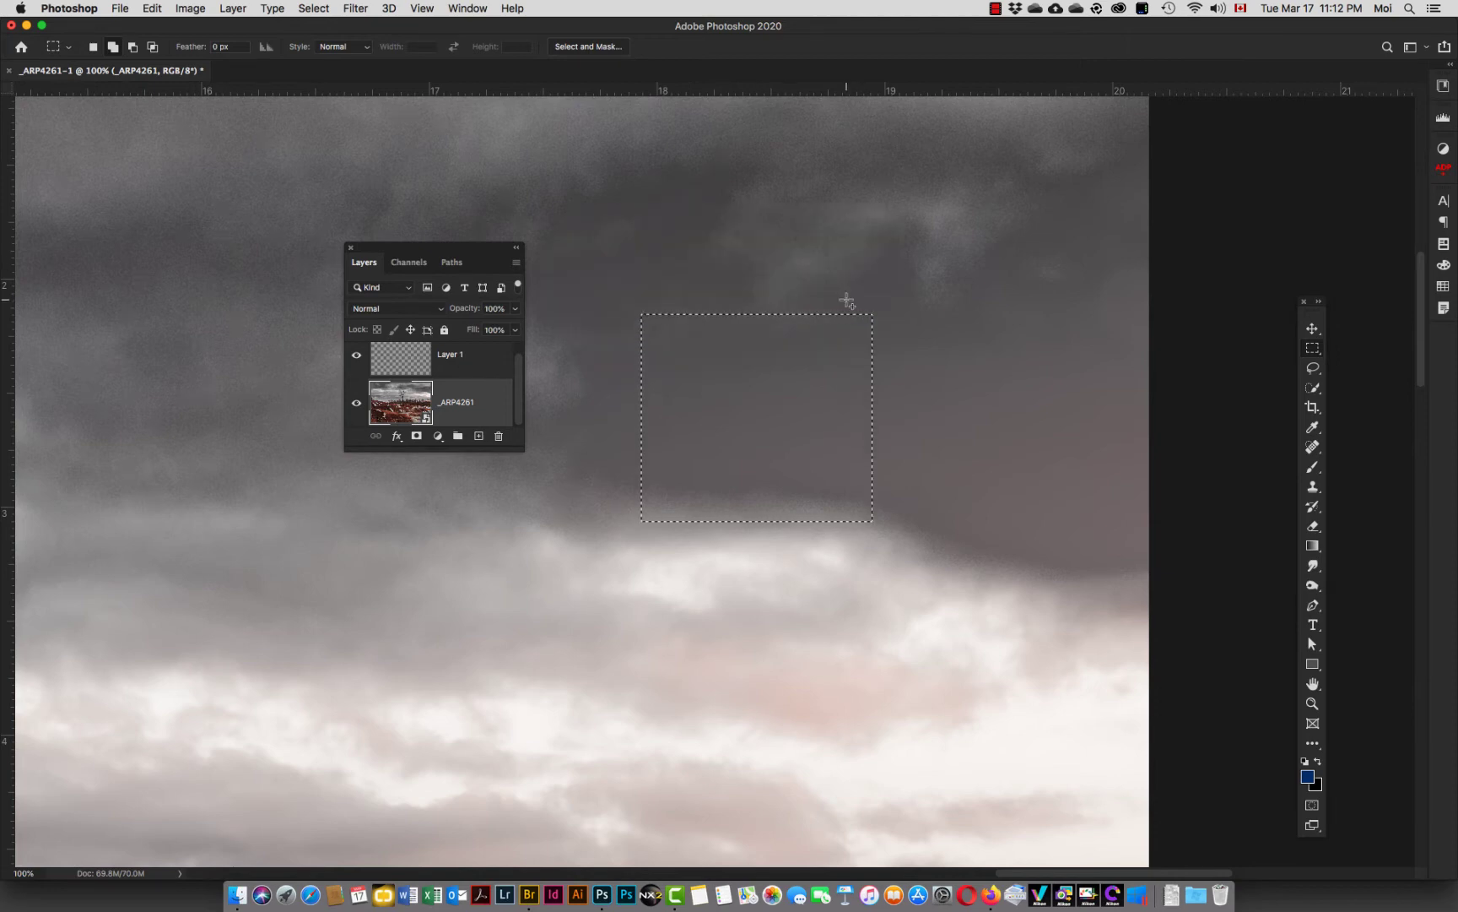
{"action": "left_click", "coordinate": [847, 300]}
{"action": "key", "text": "super+0"}
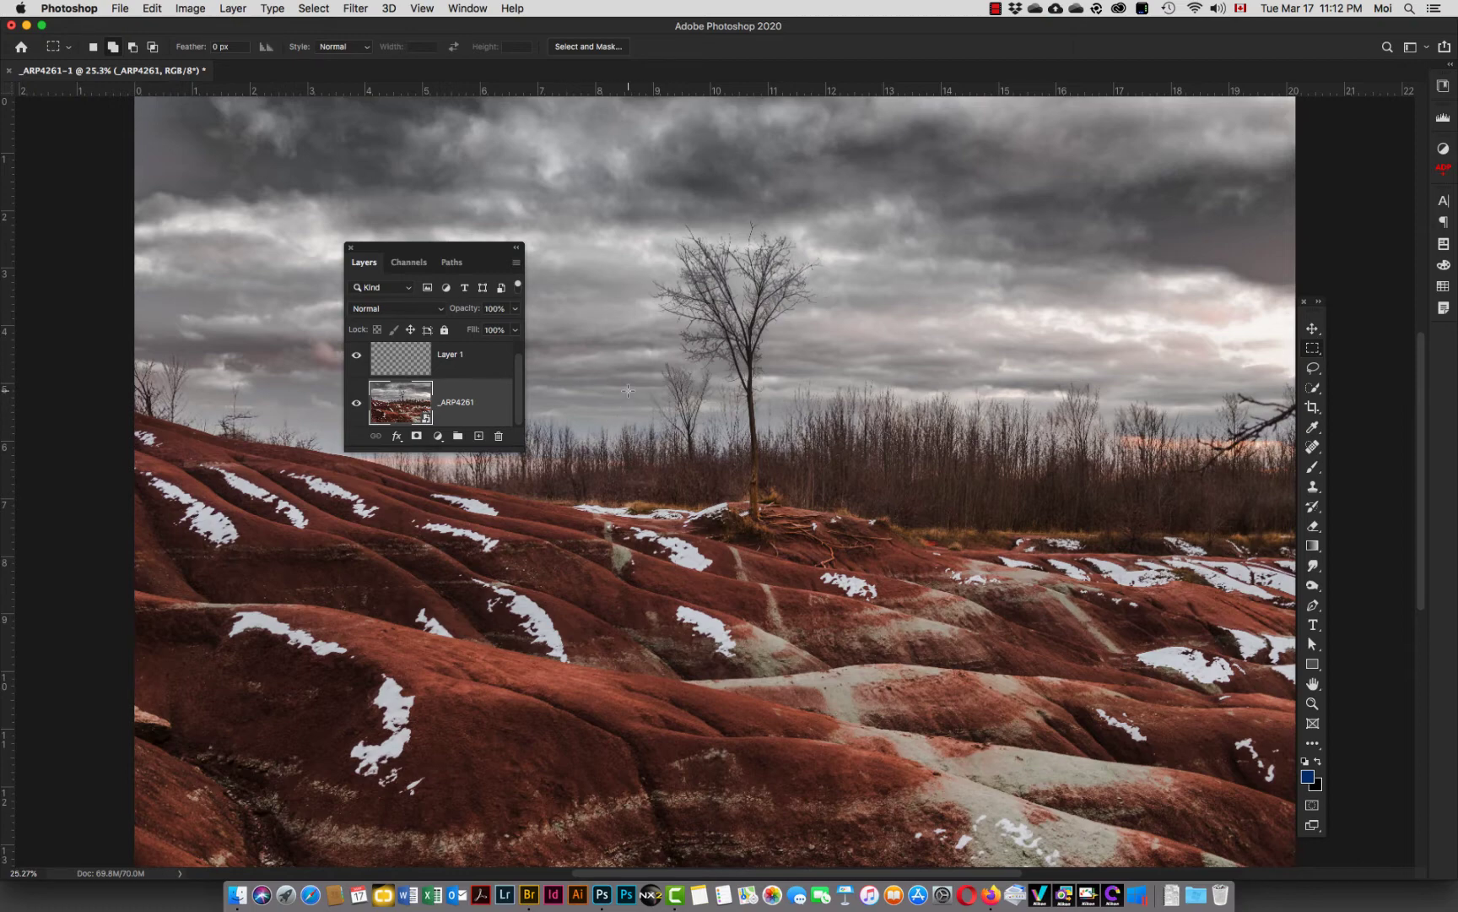
Edit the _ARP4261 smart object's RGB point curve in Camera Raw, raising the highlights and setting points at 65/54, 119/130 and 253/240 (input/output).
{"action": "double_click", "coordinate": [412, 413]}
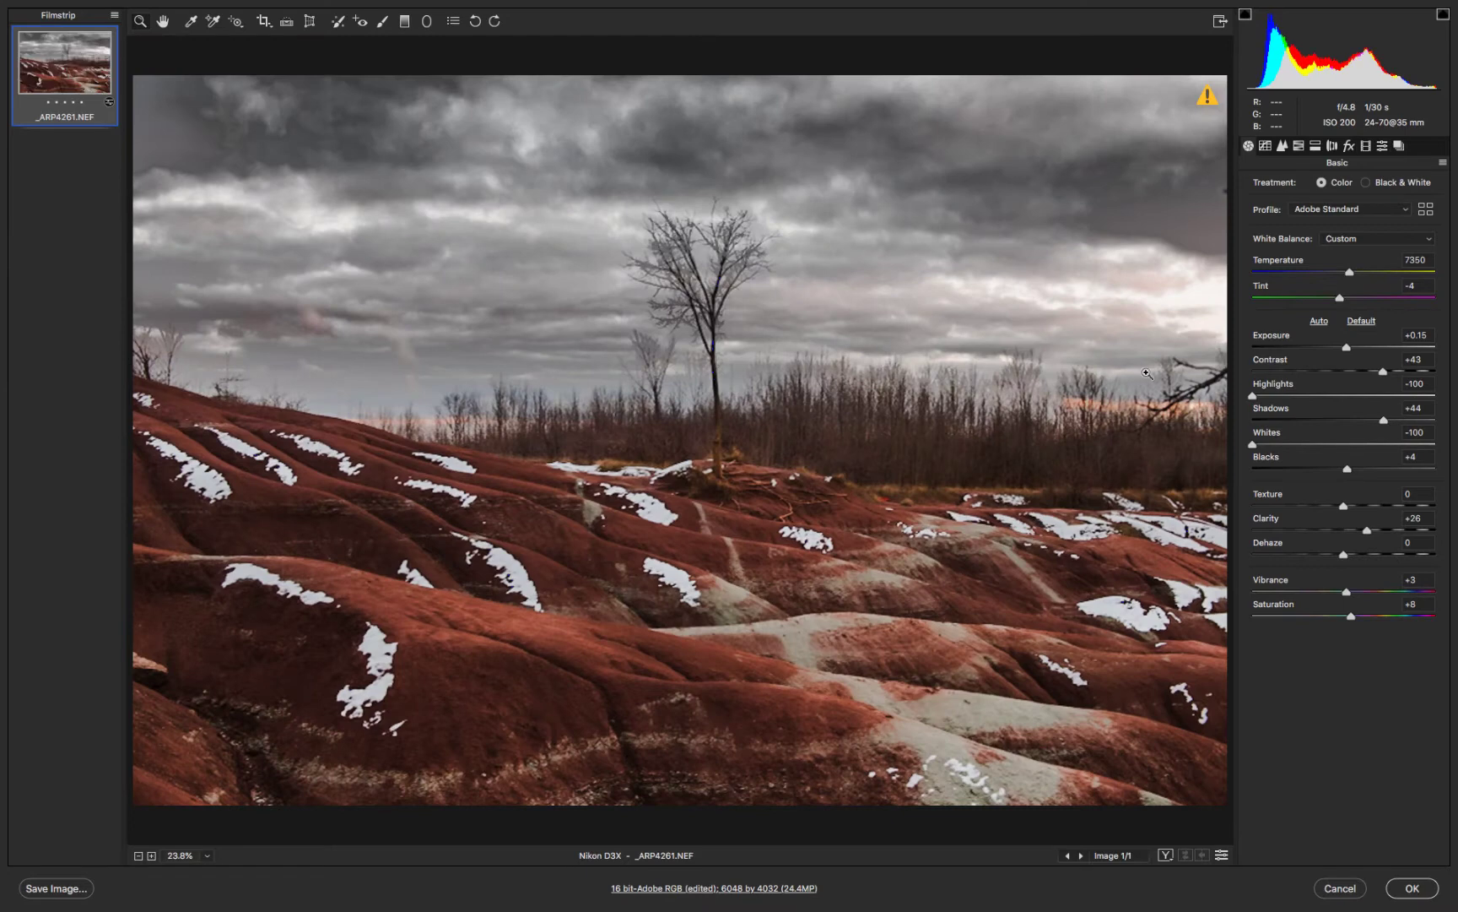
{"action": "left_click", "coordinate": [1282, 146]}
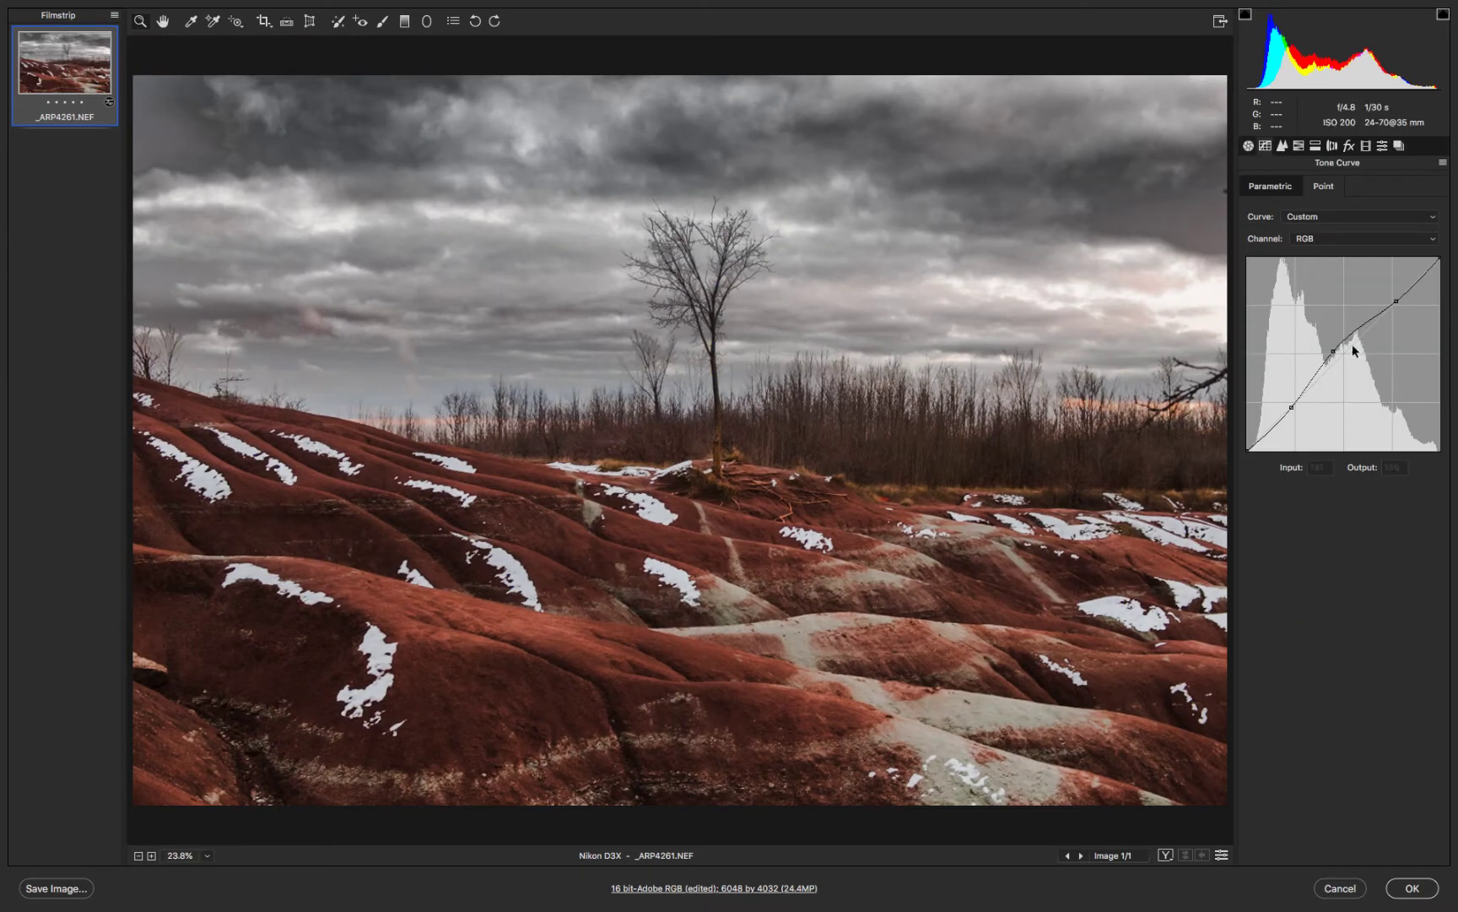
{"action": "left_click_drag", "start_coordinate": [1396, 301], "coordinate": [1392, 295]}
{"action": "left_click", "coordinate": [1292, 406]}
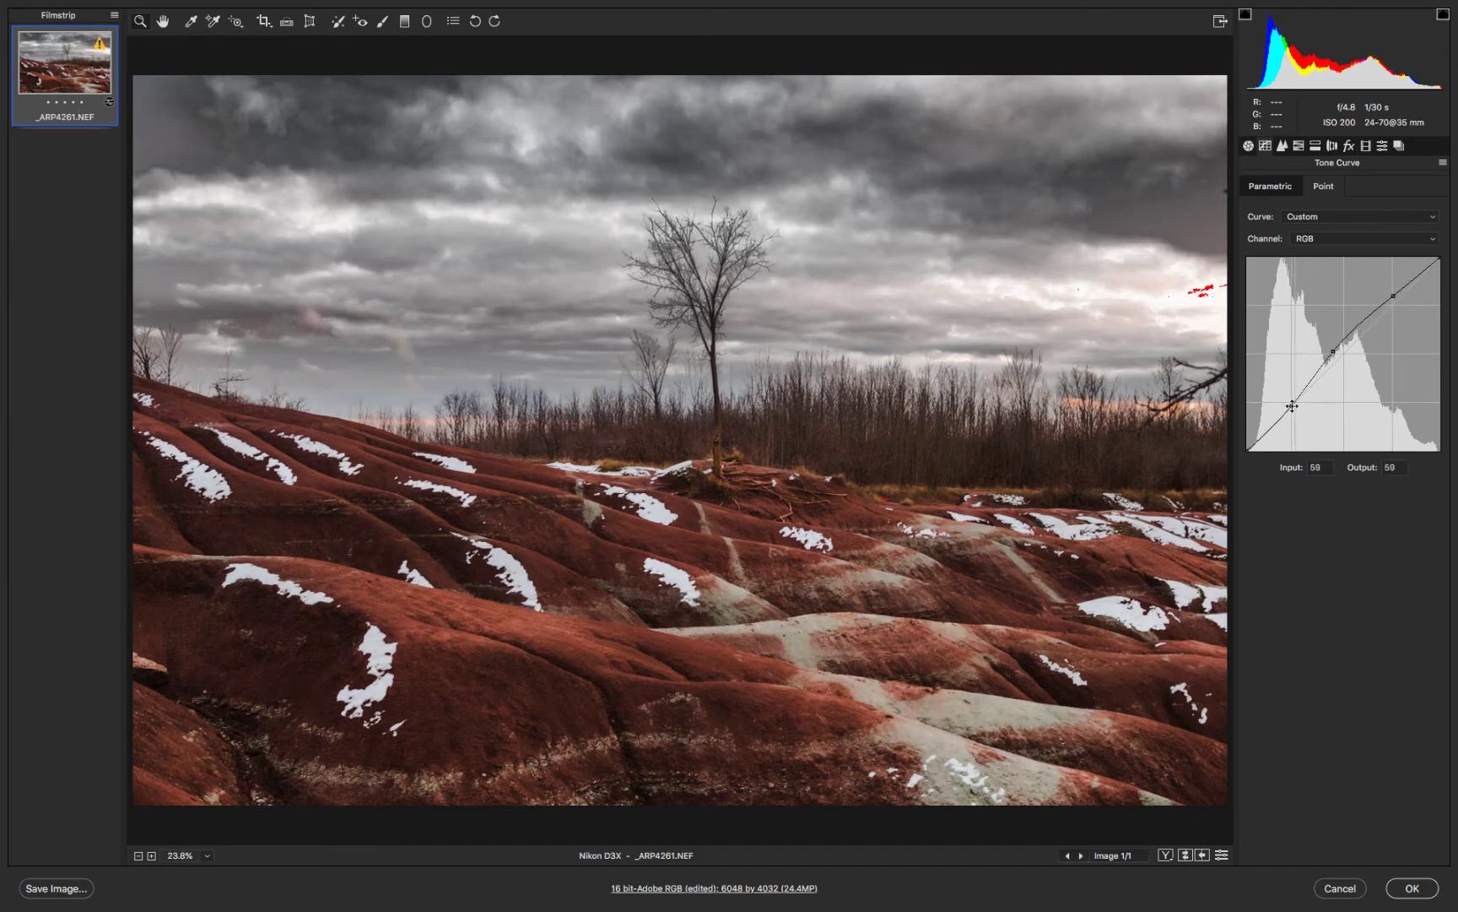
{"action": "left_click_drag", "start_coordinate": [1292, 406], "coordinate": [1296, 410]}
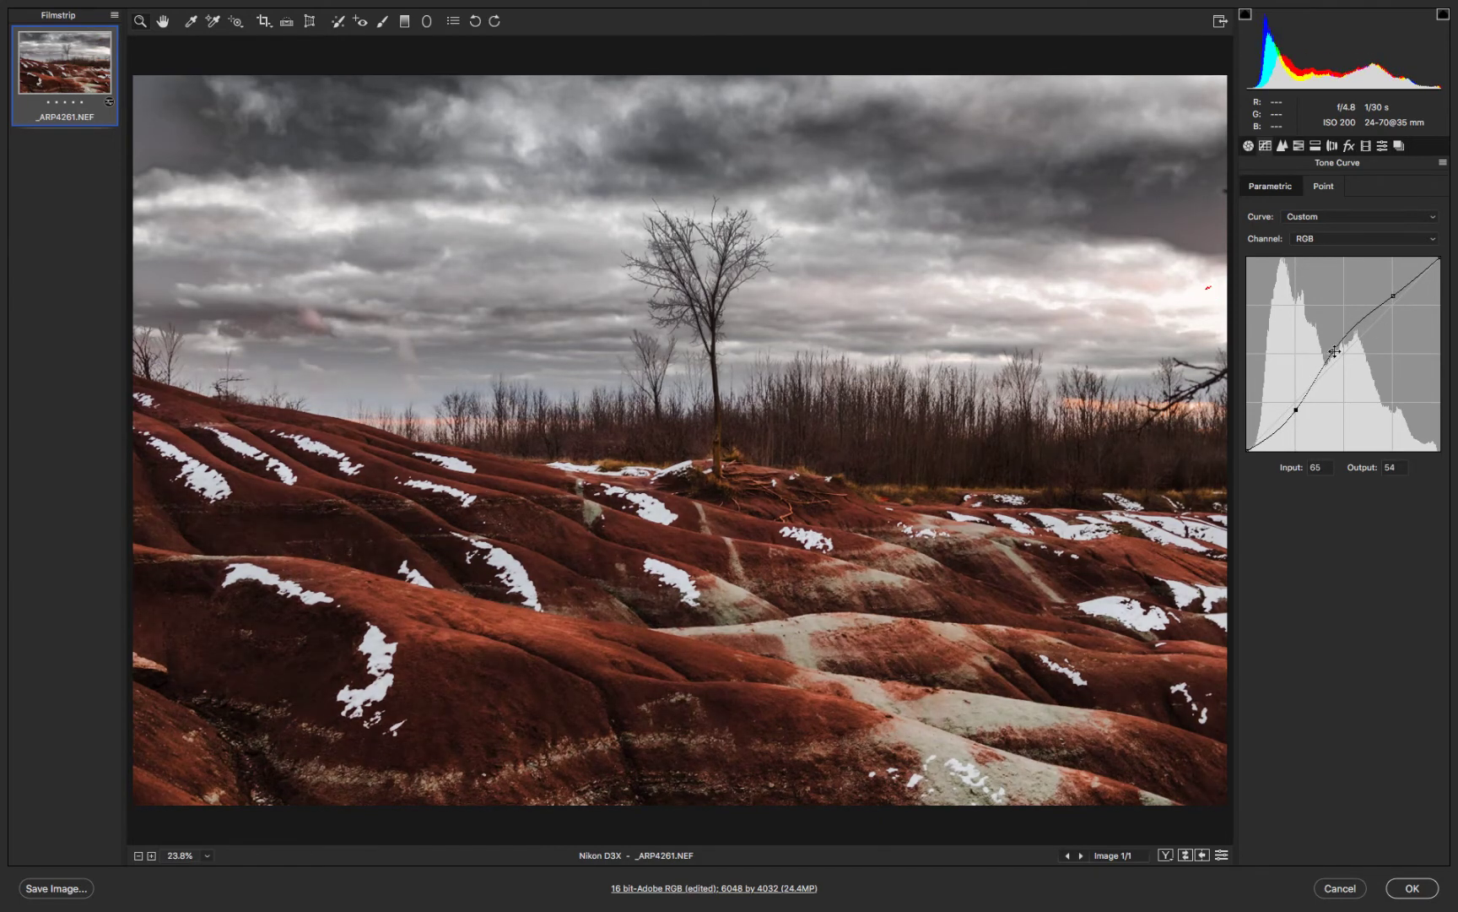
{"action": "left_click_drag", "start_coordinate": [1334, 351], "coordinate": [1337, 351]}
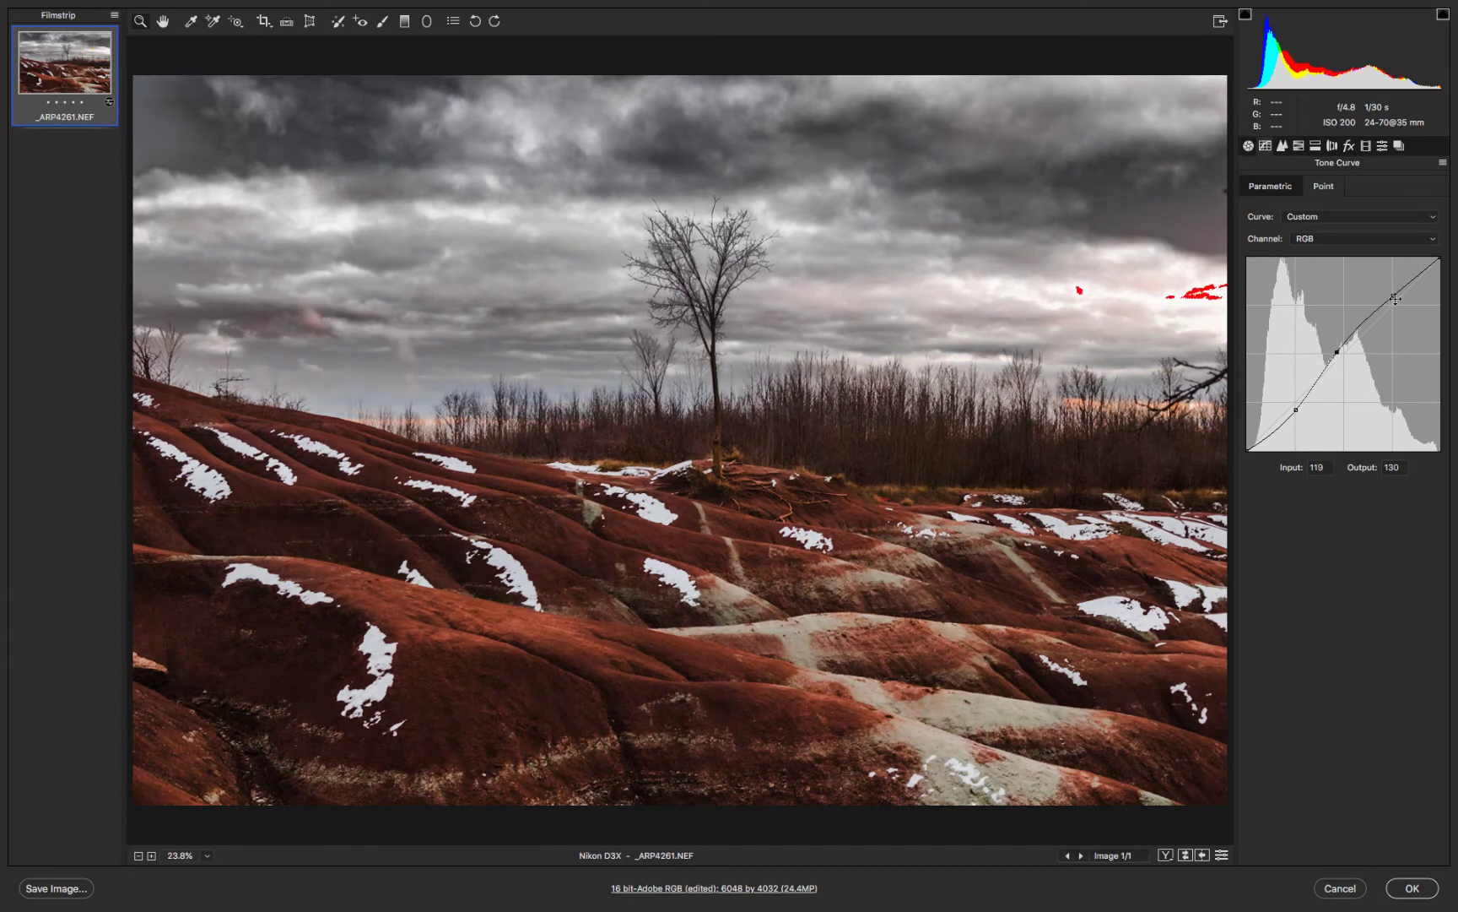
{"action": "left_click_drag", "start_coordinate": [1439, 259], "coordinate": [1439, 269]}
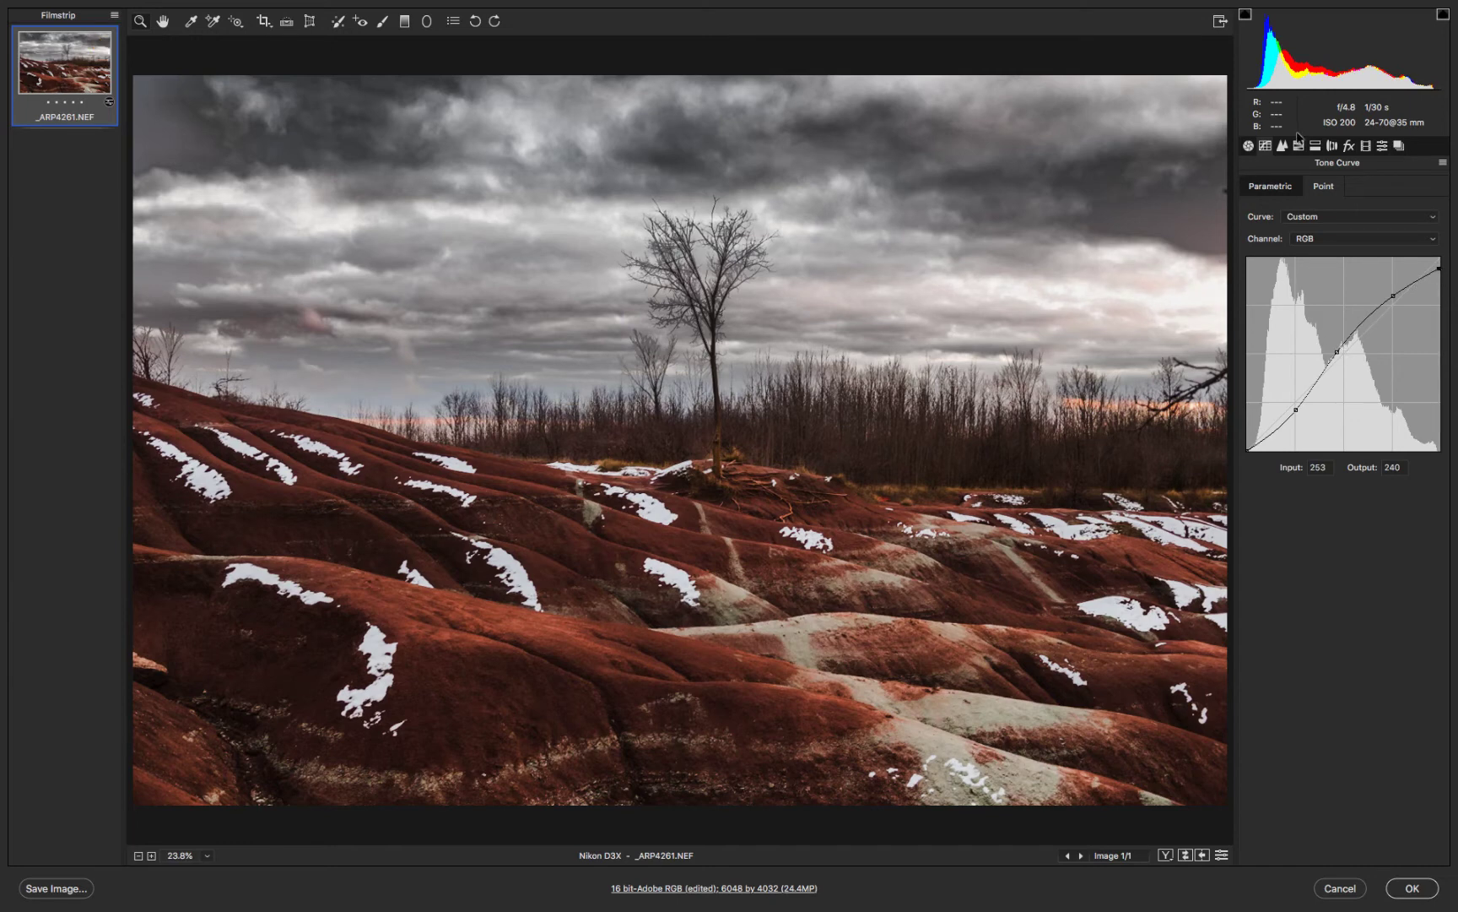
Lower the saturation of Reds to -32 and Oranges to -19 for the smart object in Camera Raw and apply the changes.
{"action": "left_click", "coordinate": [1299, 146]}
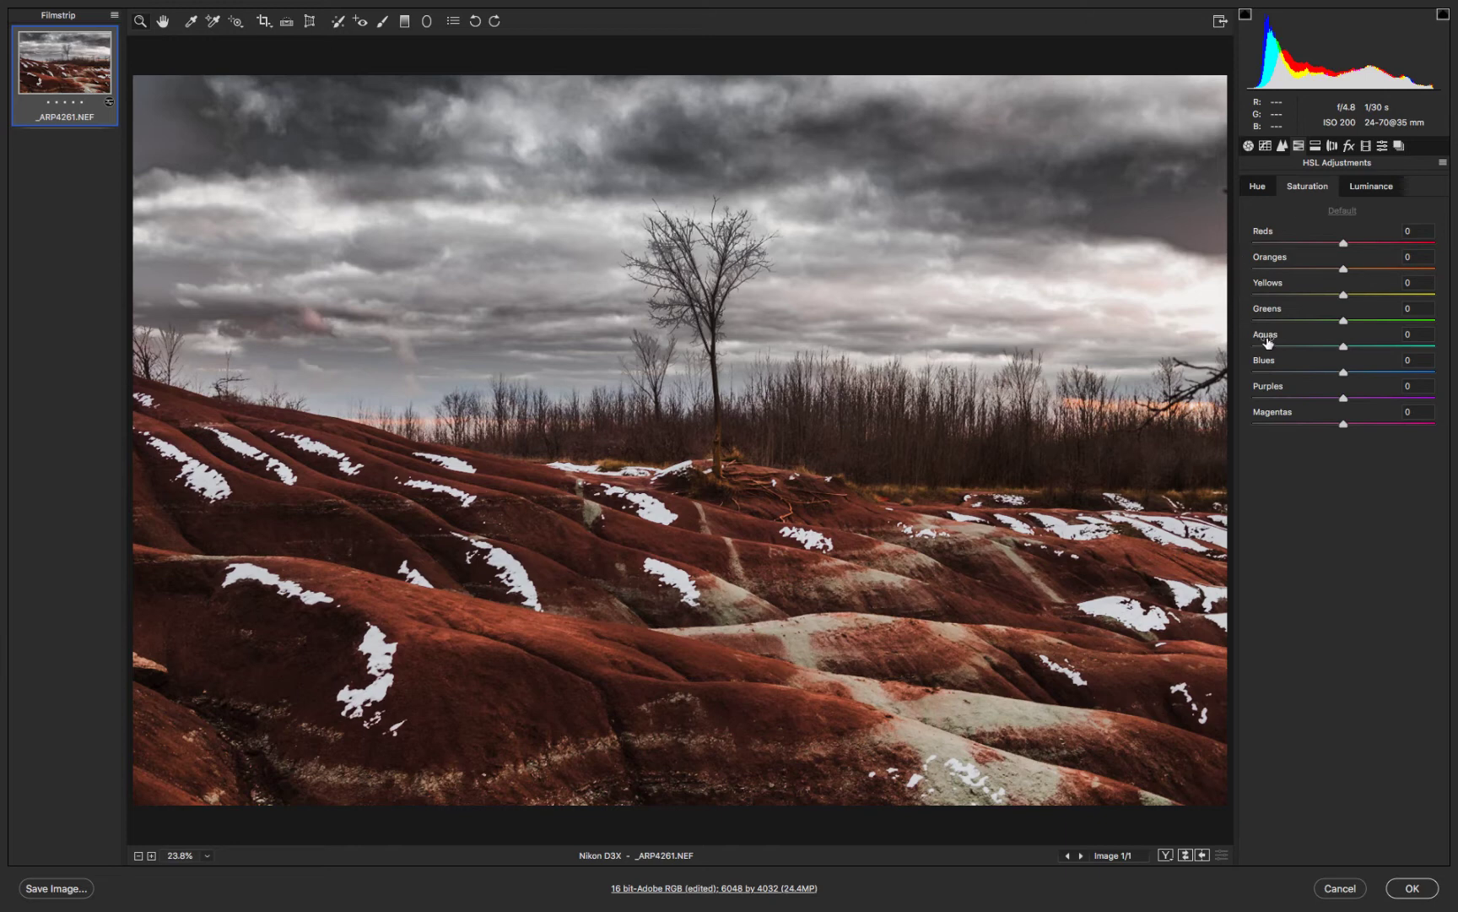
{"action": "left_click_drag", "start_coordinate": [1343, 244], "coordinate": [1325, 272]}
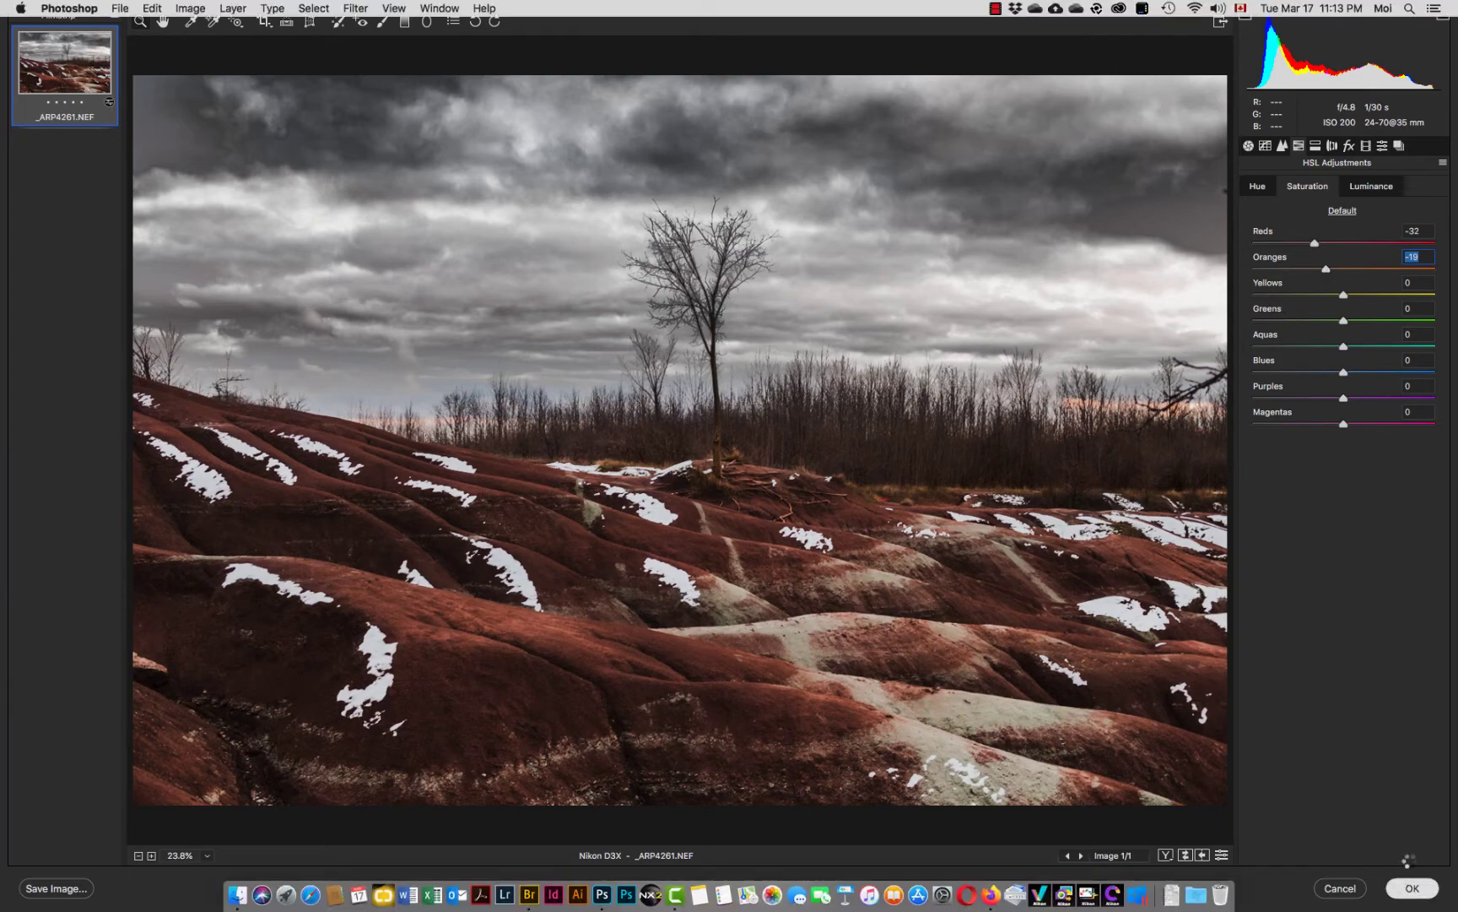
{"action": "left_click", "coordinate": [1408, 887]}
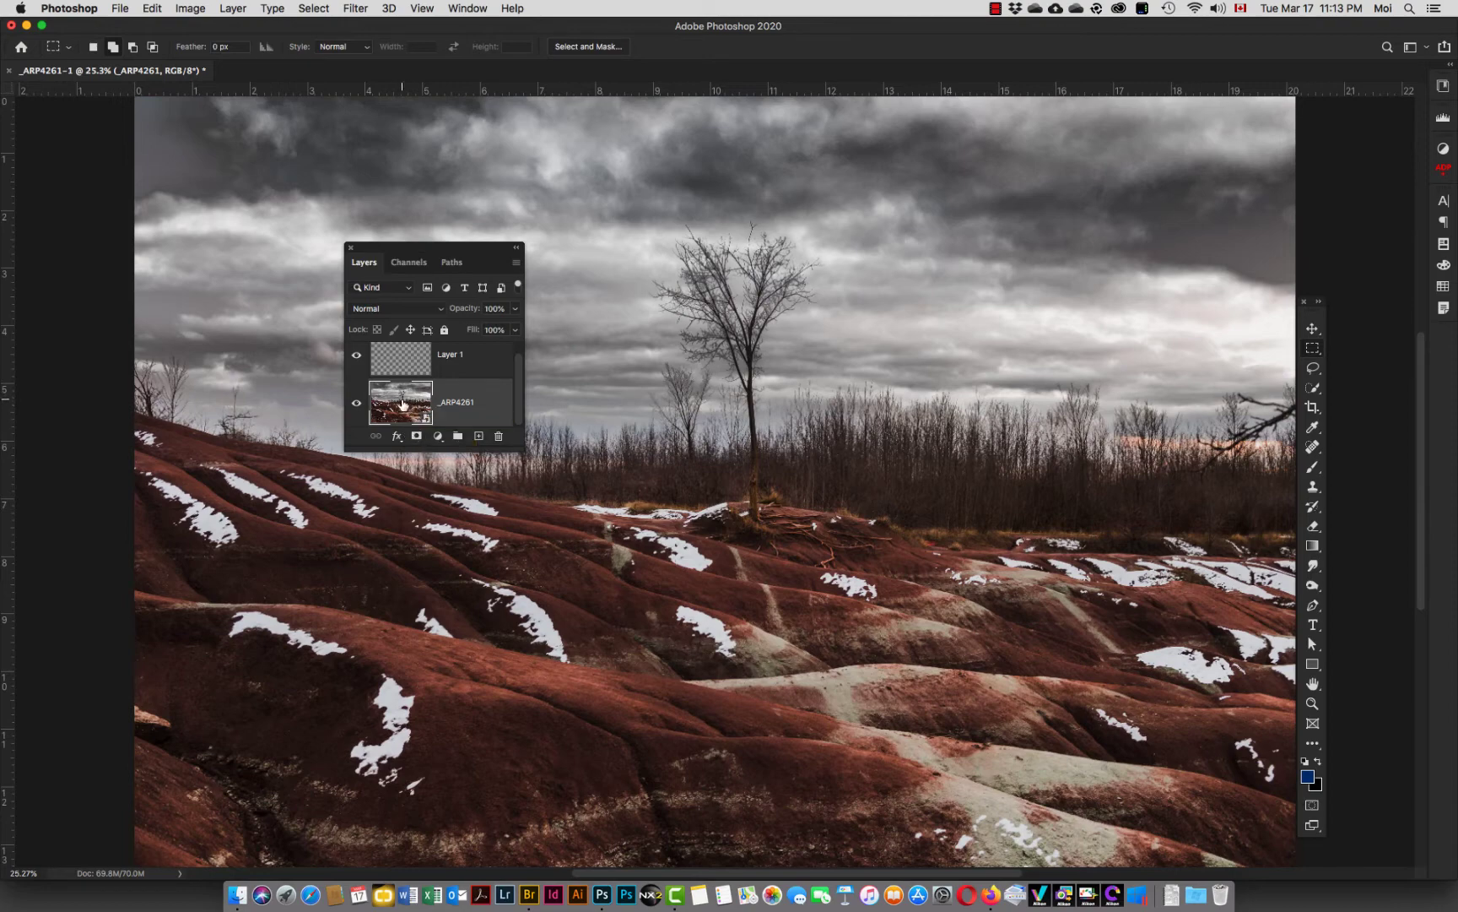
Duplicate the _ARP4261 smart object layer and hide the original.
{"action": "key", "text": "super+j"}
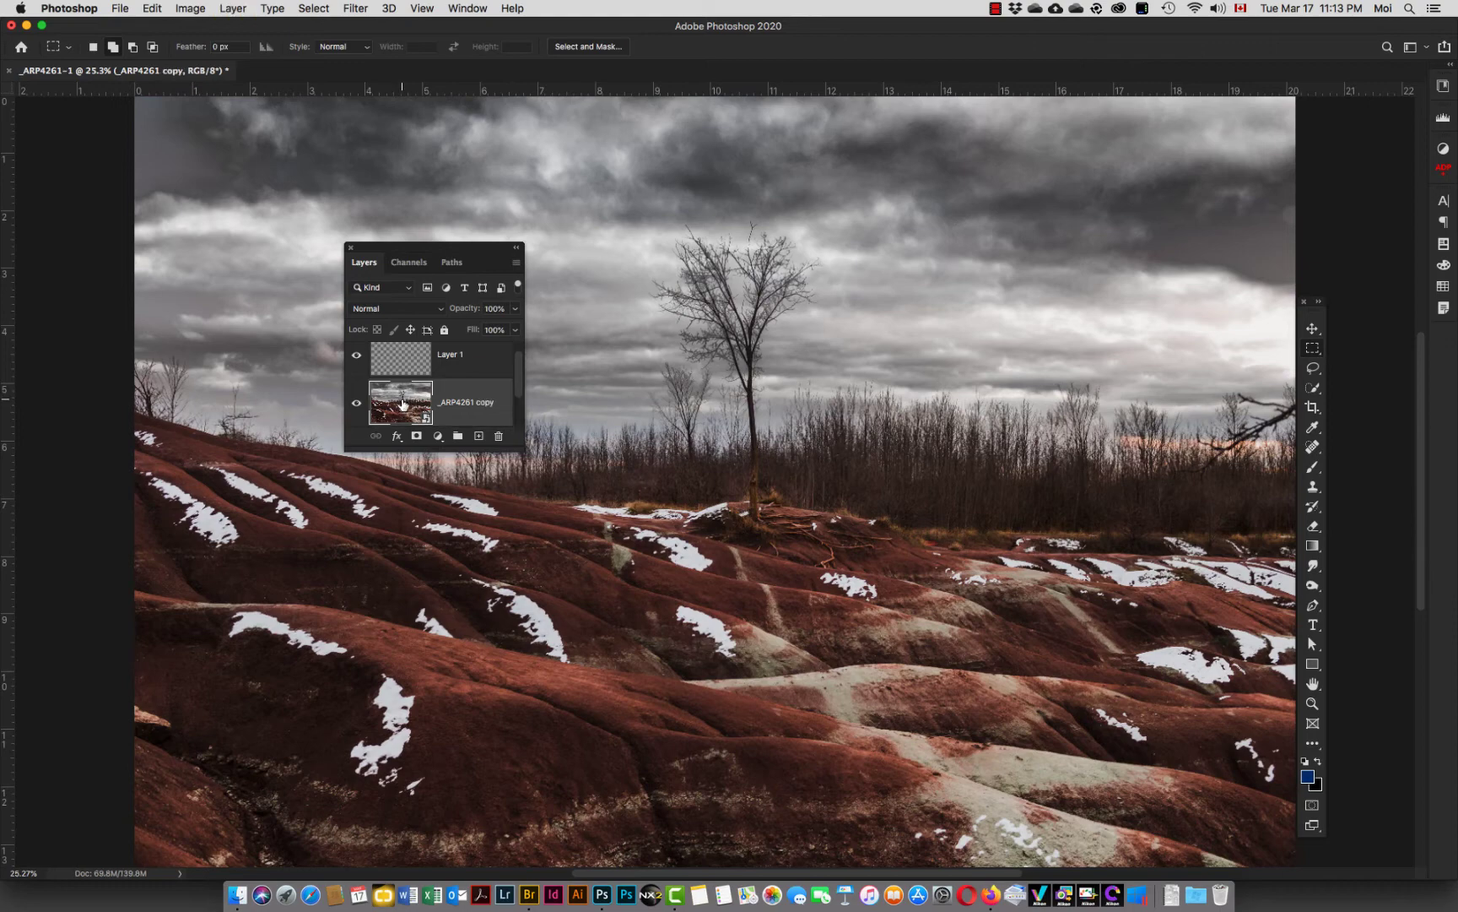
{"action": "left_click_drag", "start_coordinate": [523, 449], "coordinate": [518, 521]}
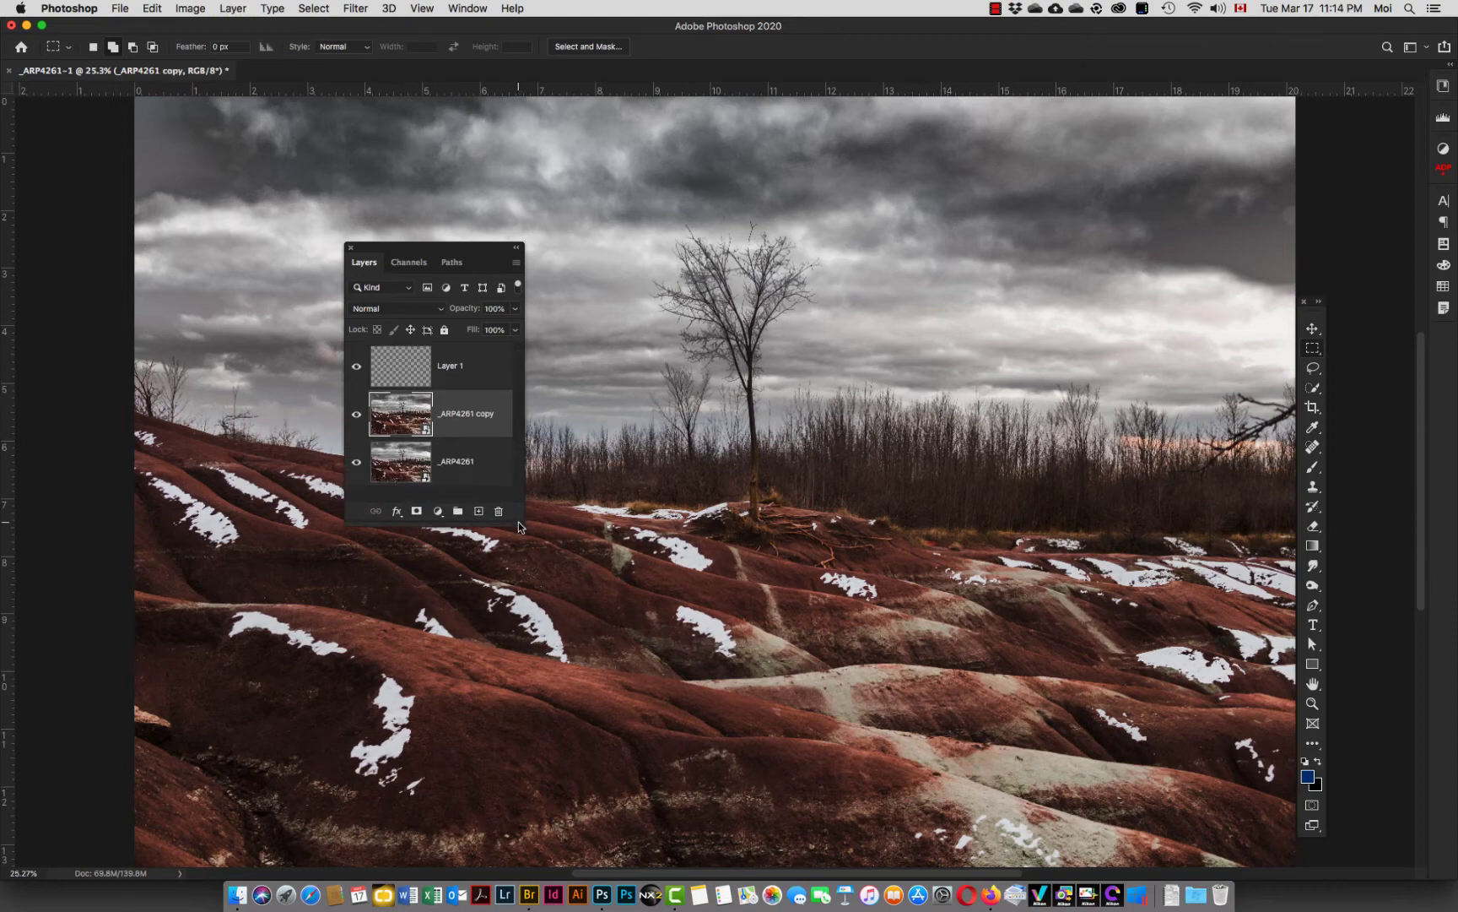
{"action": "left_click", "coordinate": [357, 463]}
Rasterize the _ARP4261 copy layer.
{"action": "left_click", "coordinate": [234, 9]}
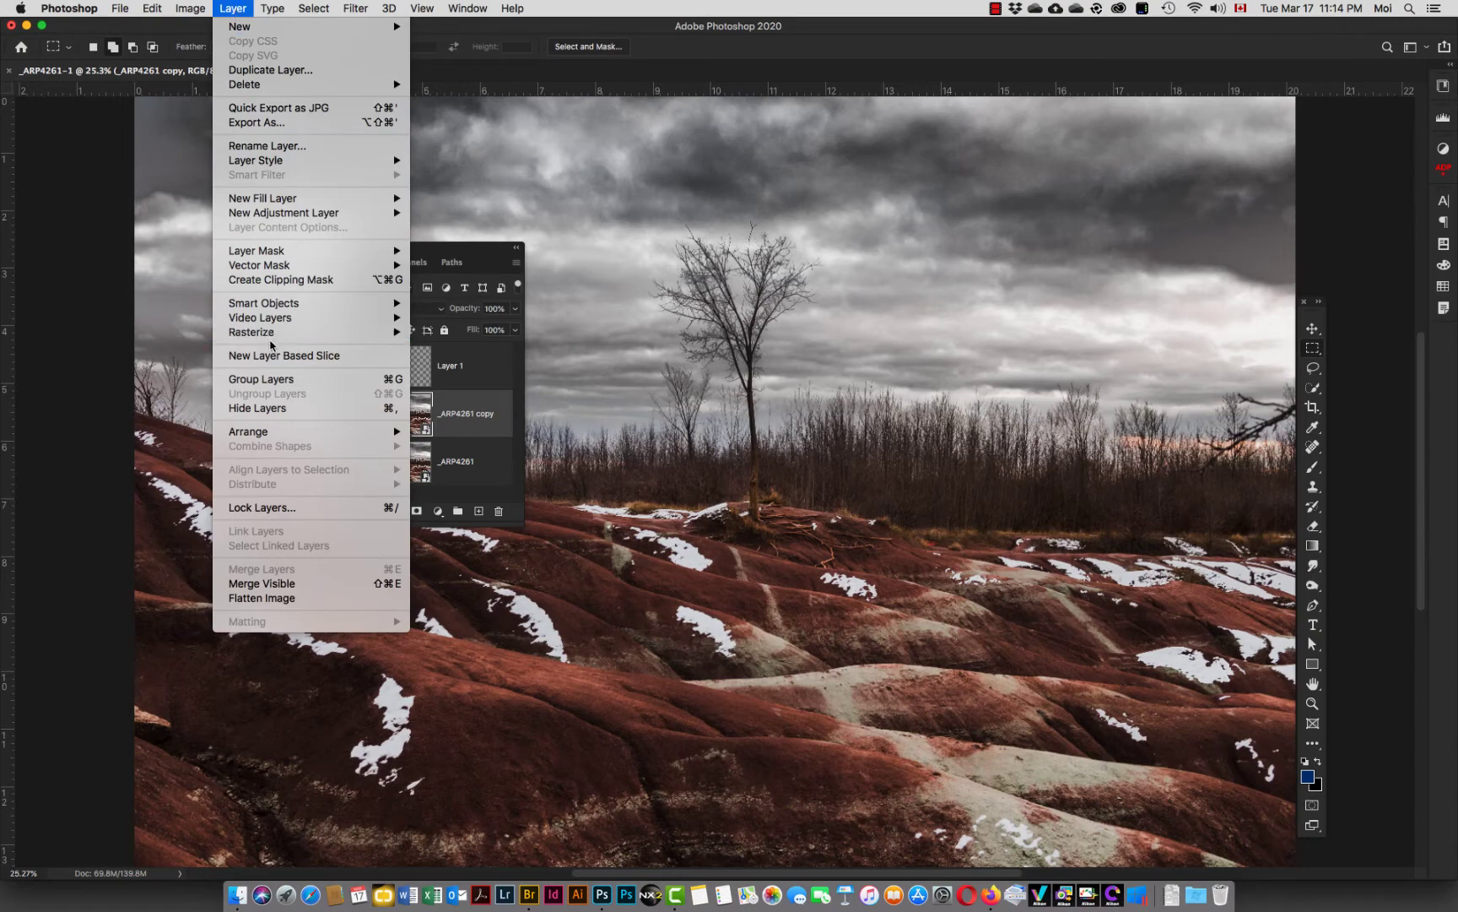
{"action": "mouse_move", "coordinate": [280, 336]}
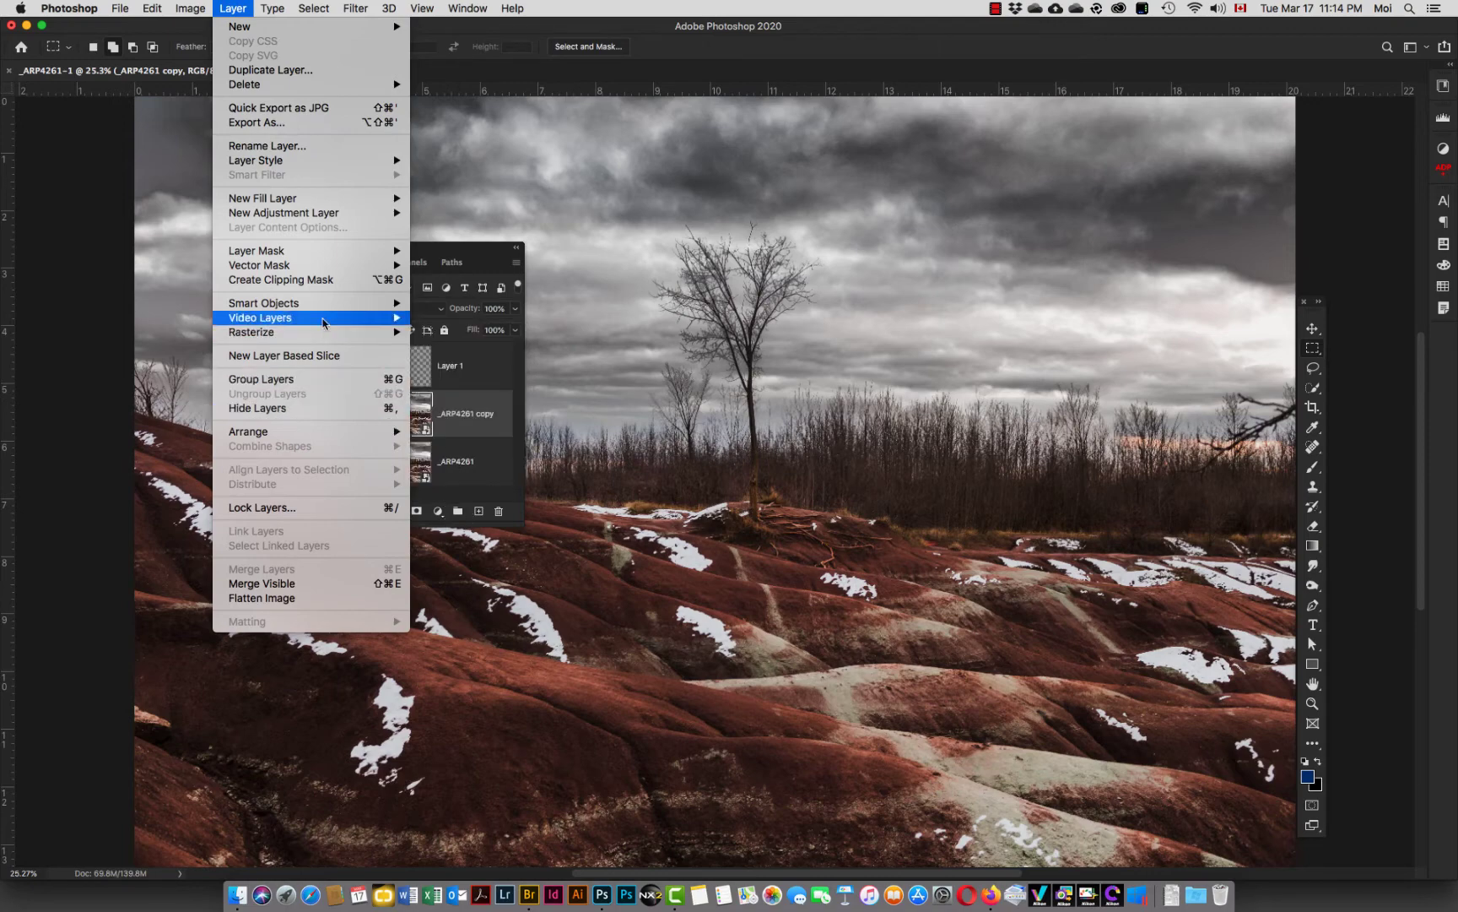
{"action": "mouse_move", "coordinate": [363, 304]}
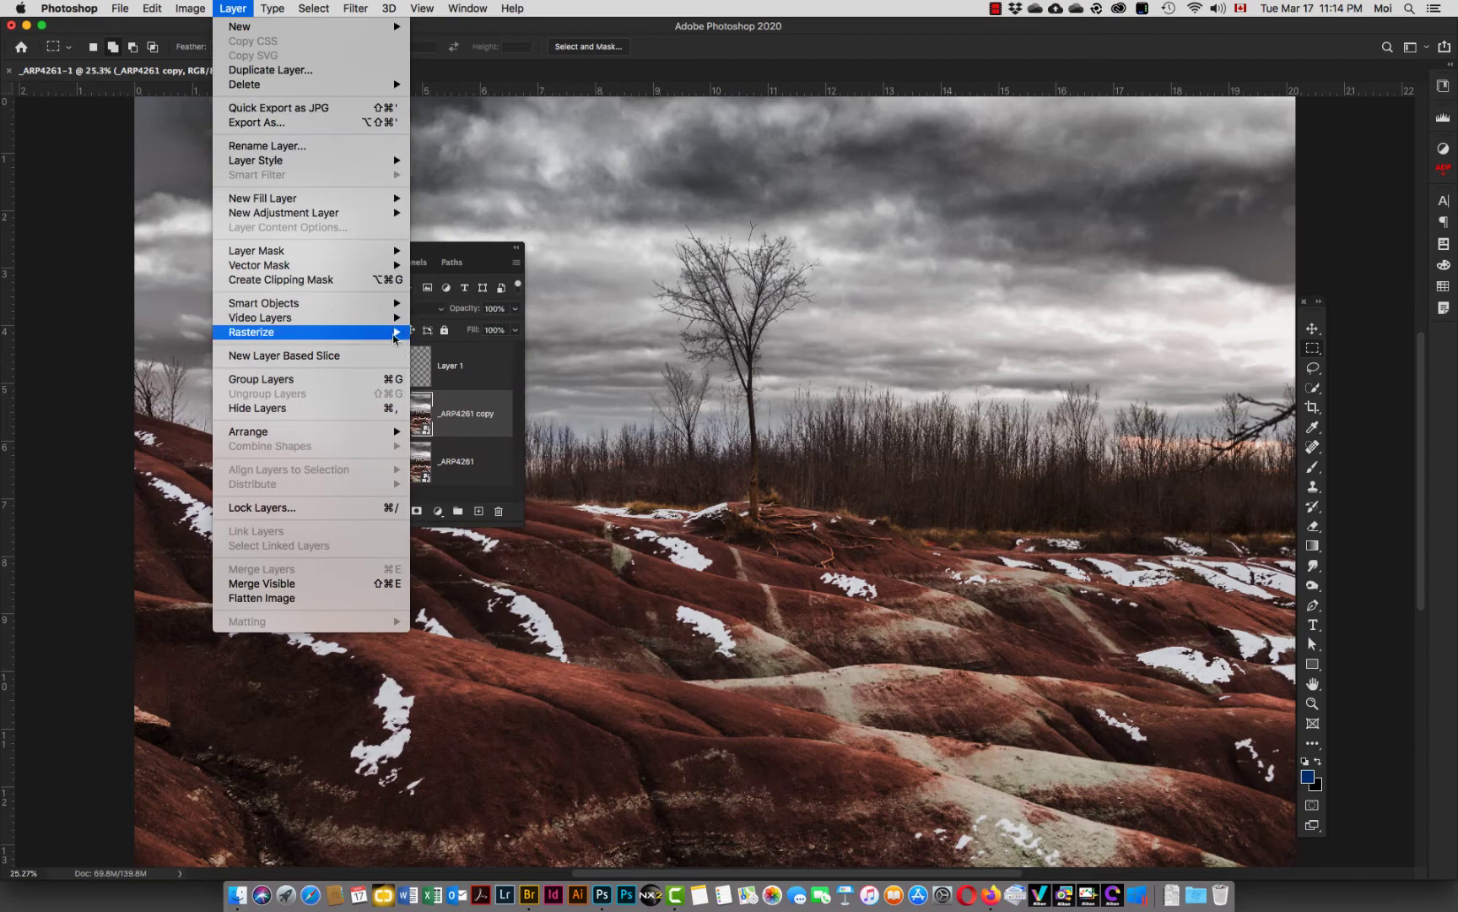
{"action": "mouse_move", "coordinate": [393, 335]}
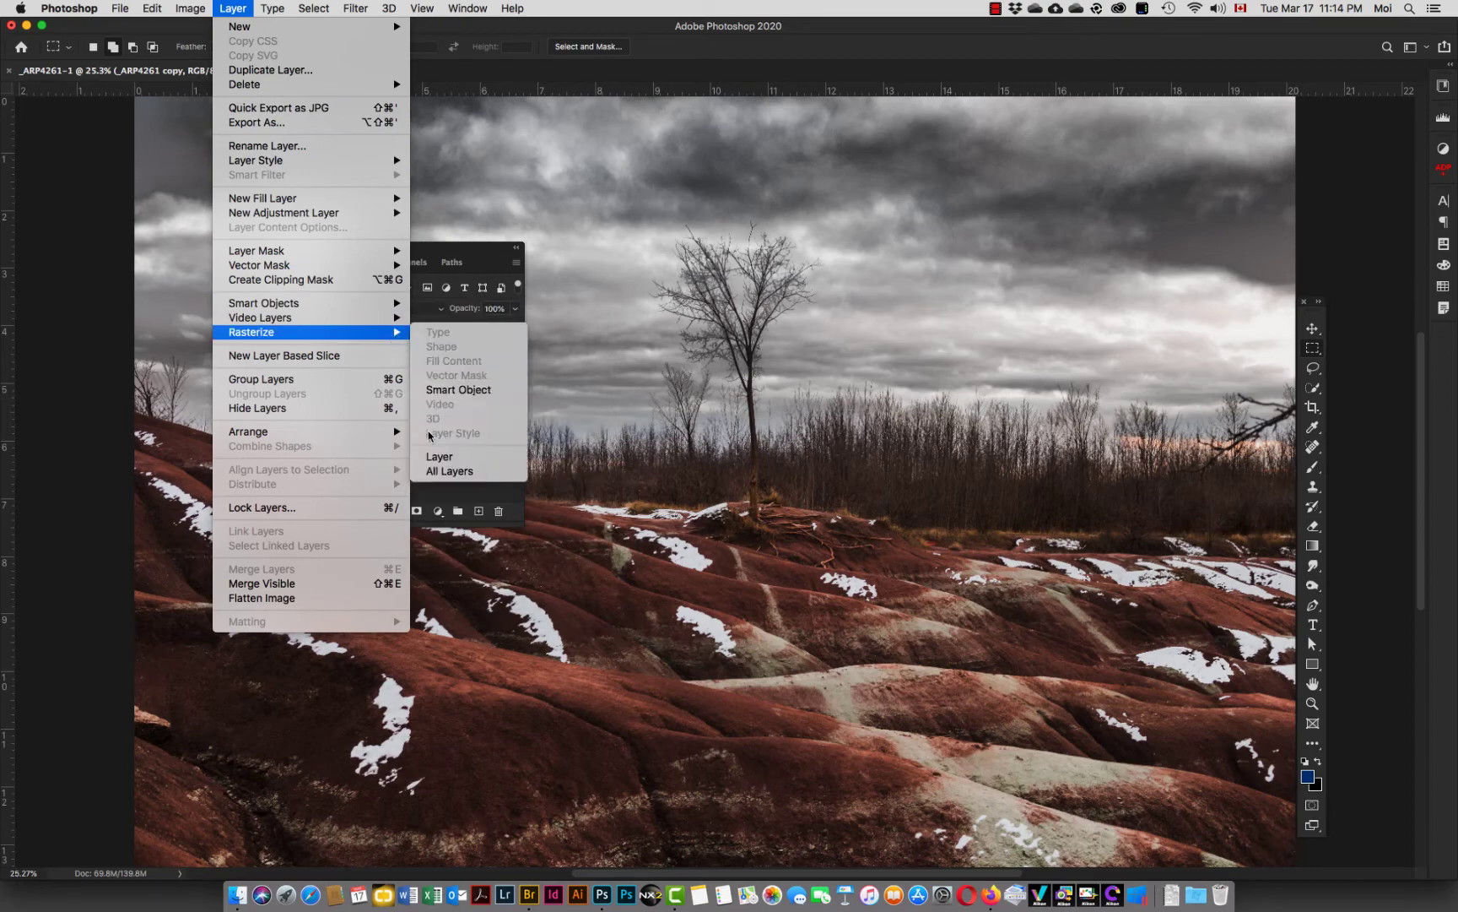
{"action": "left_click", "coordinate": [441, 461]}
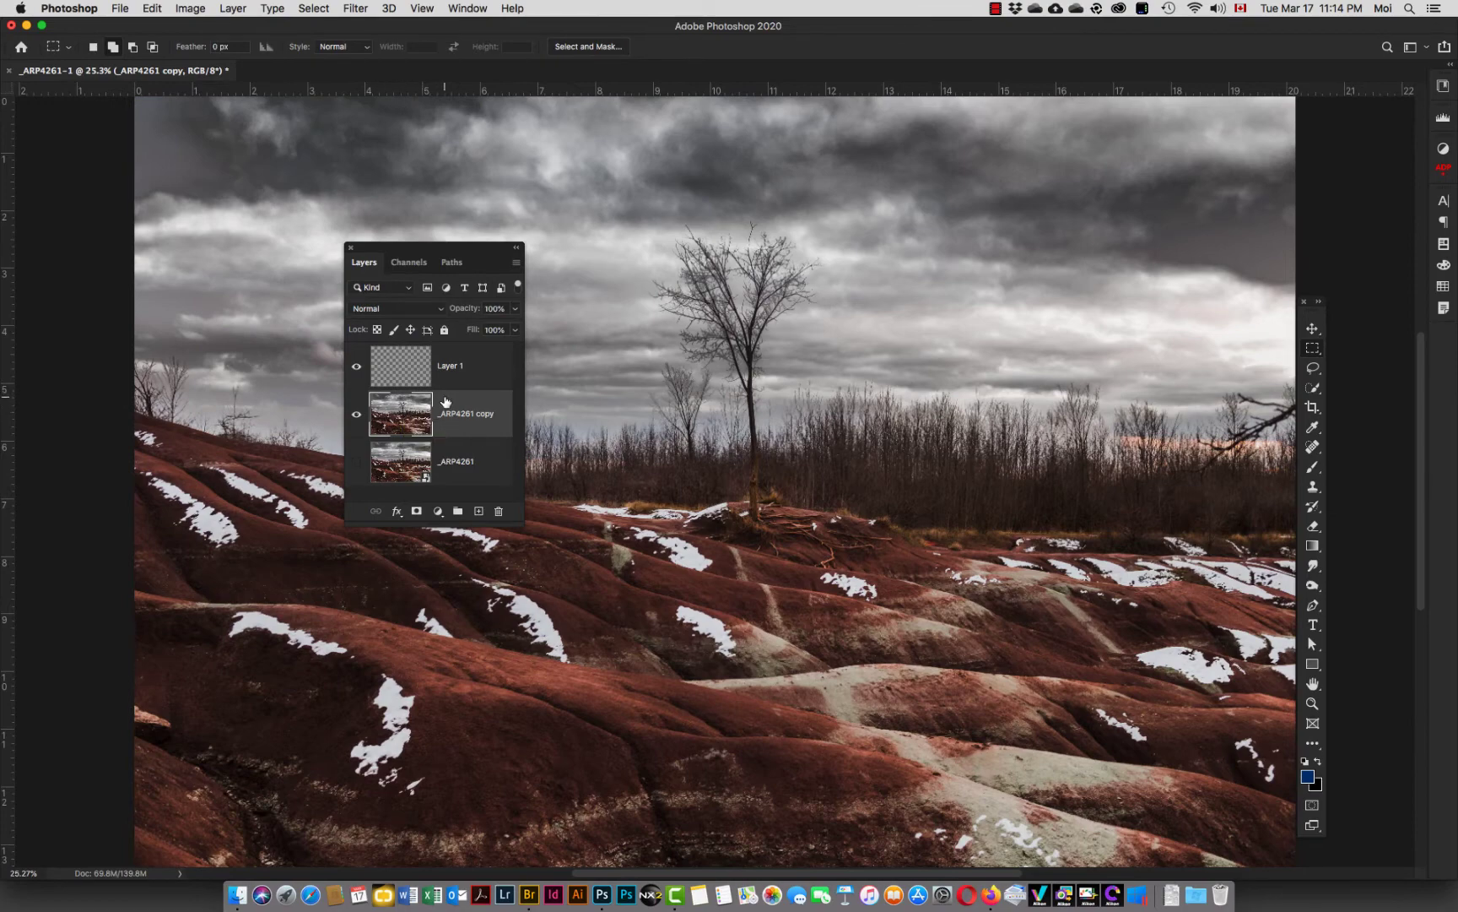
Try deleting a sky rectangle about 3 by 2 inches from the rasterized _ARP4261 copy layer, then undo it and clear the selection.
{"action": "left_click_drag", "start_coordinate": [882, 272], "coordinate": [1064, 384]}
{"action": "key", "text": "BackSpace"}
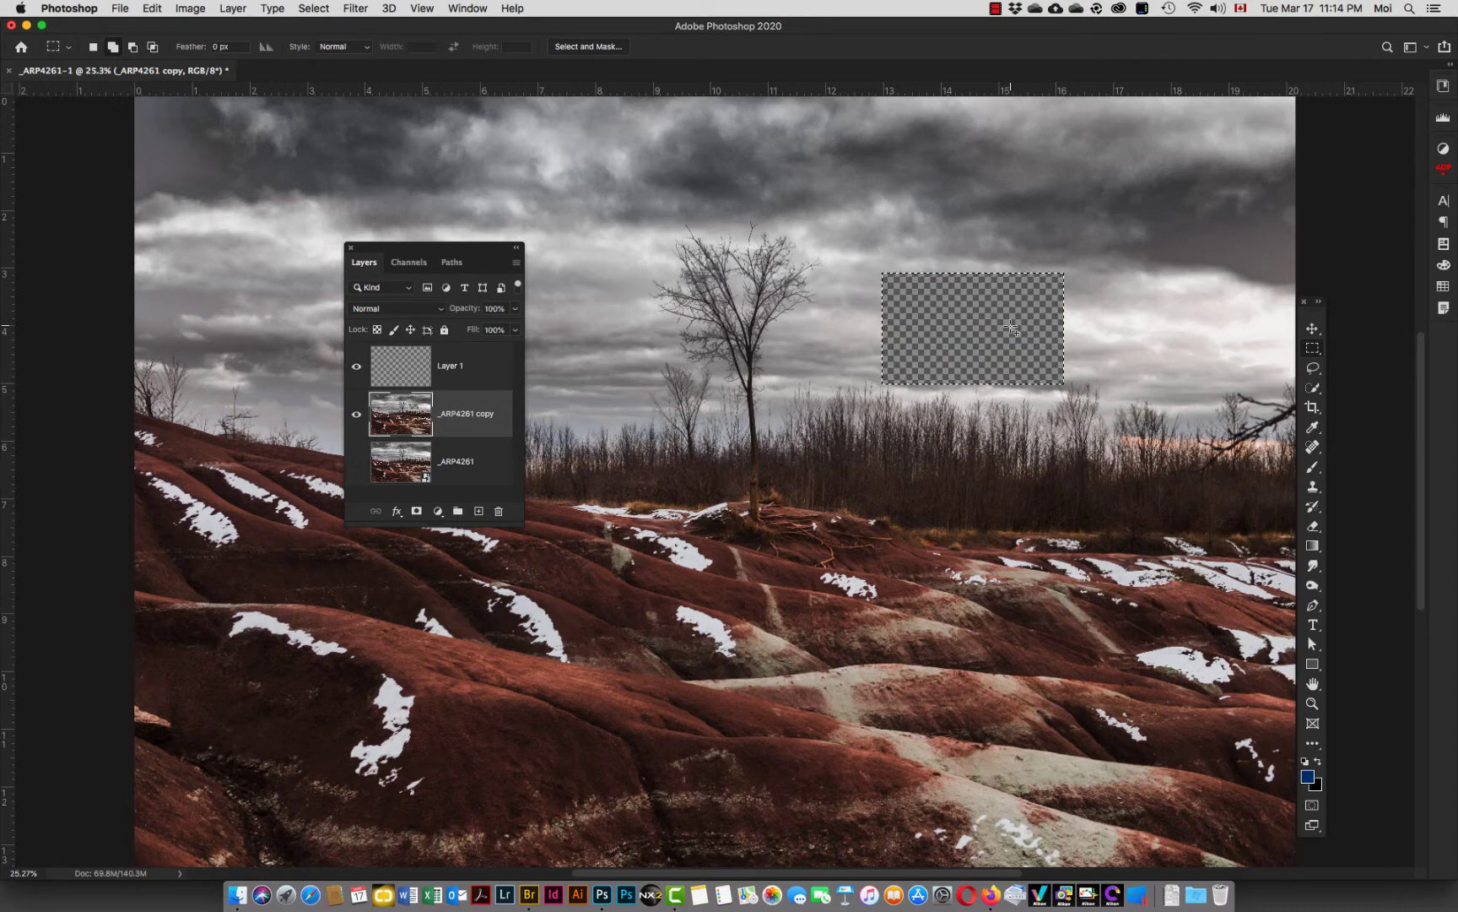
{"action": "key", "text": "super+z"}
{"action": "key", "text": "super+d"}
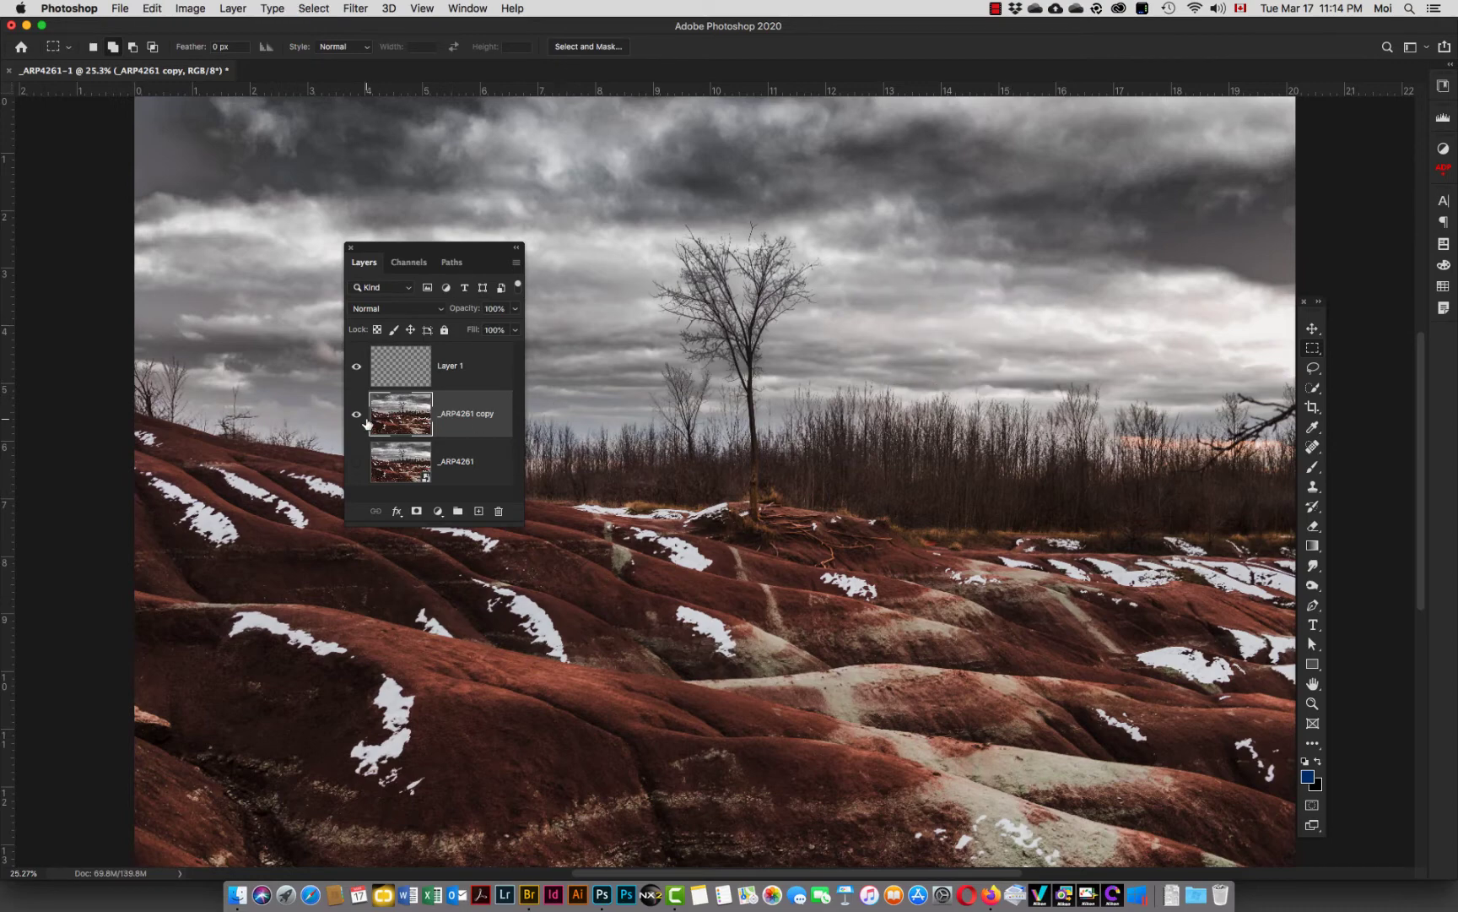
Add an empty layer named sky above Layer 1 and rename Layer 1 as retouch.
{"action": "left_click", "coordinate": [402, 367]}
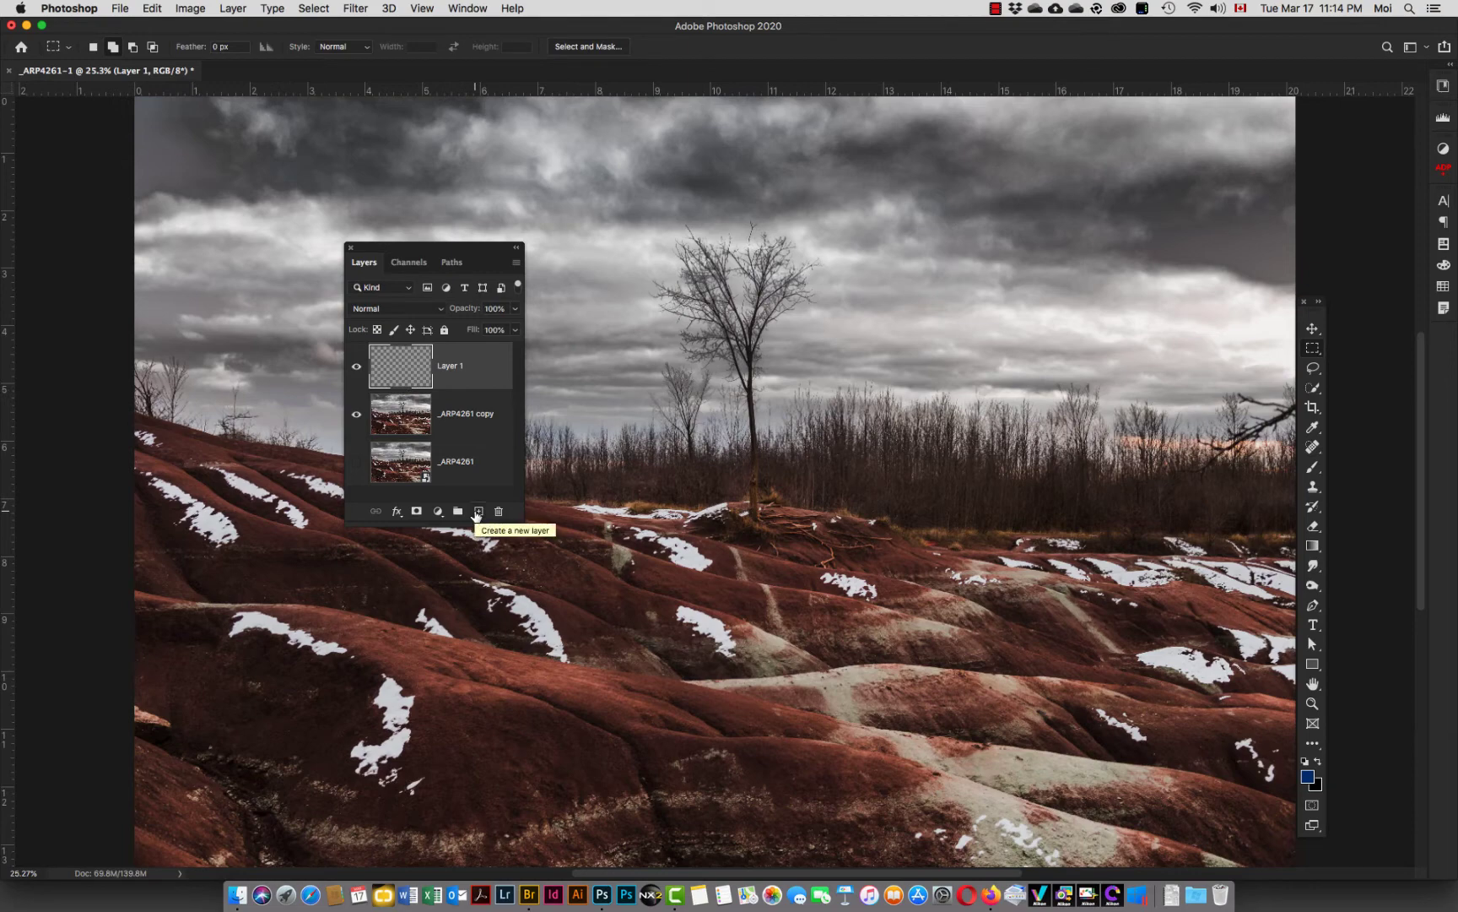
{"action": "left_click", "coordinate": [478, 512]}
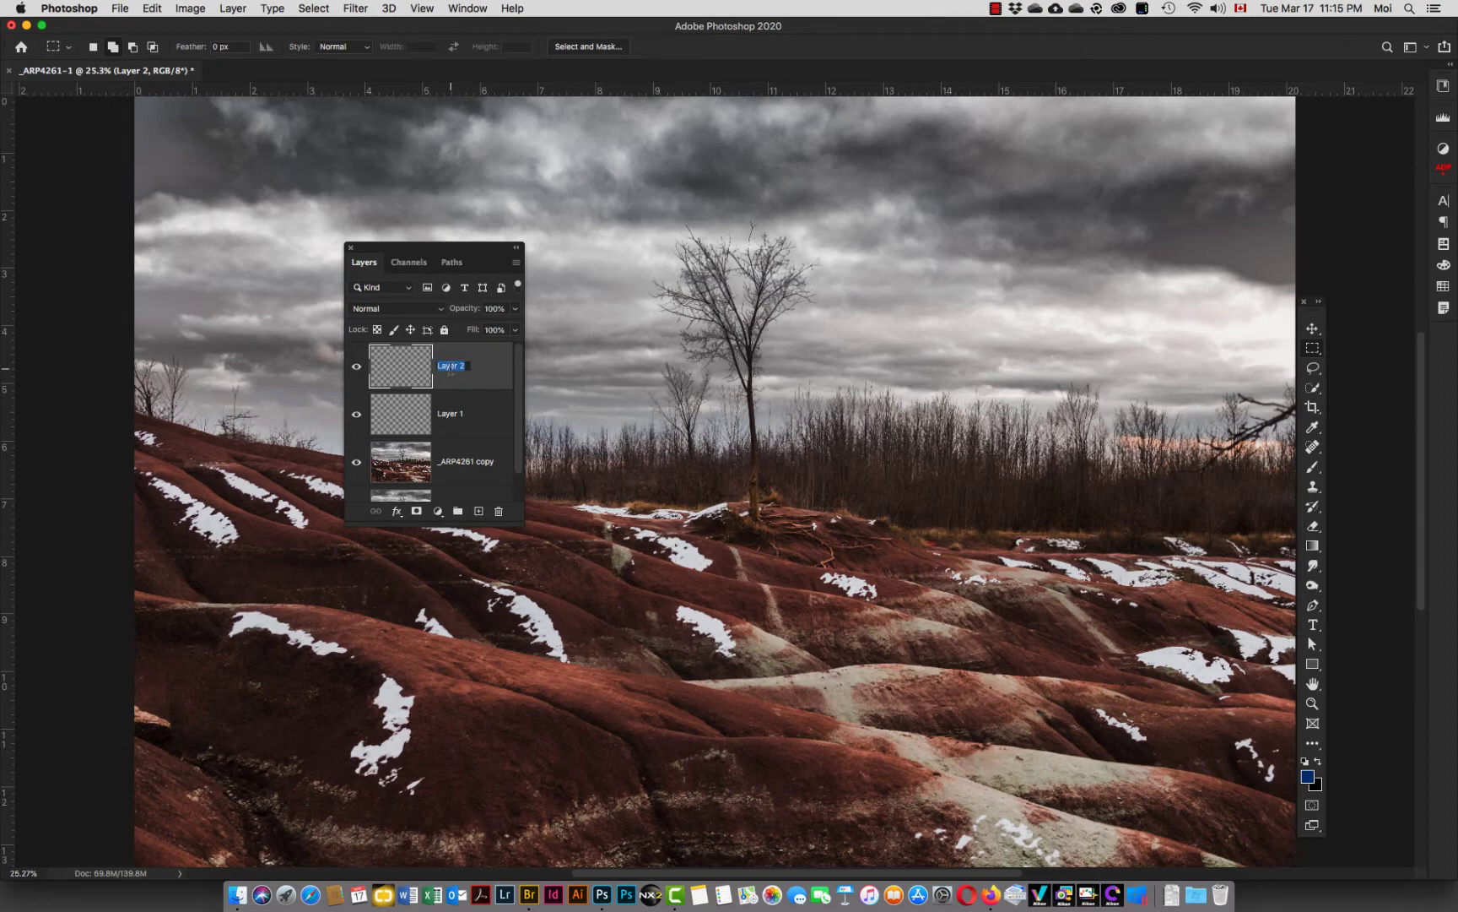
{"action": "type", "text": "sky"}
{"action": "key", "text": "Return"}
{"action": "double_click", "coordinate": [450, 413]}
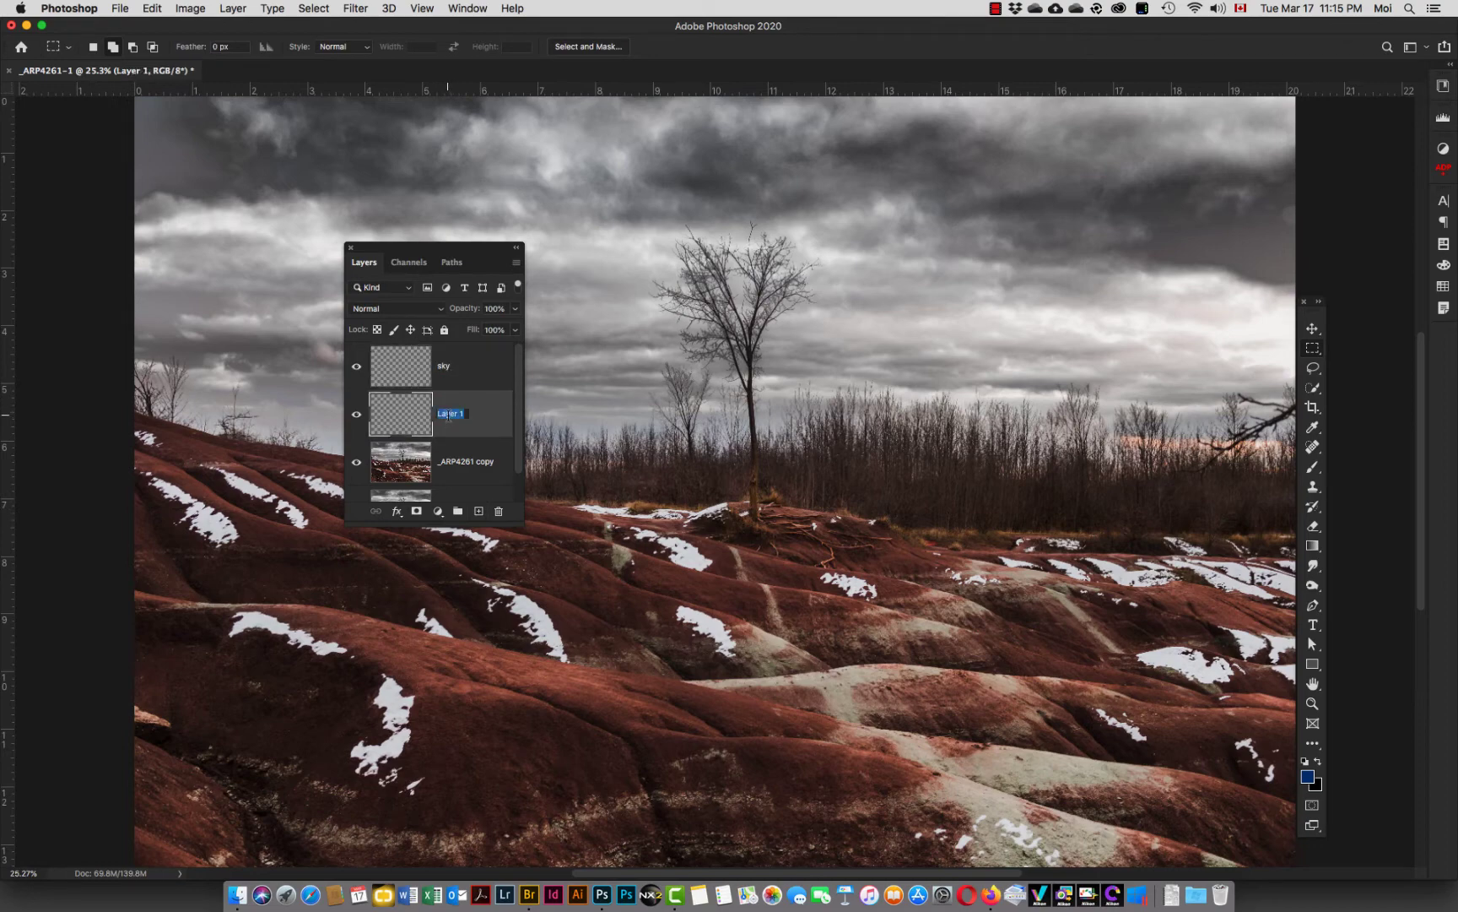
{"action": "type", "text": "retouch"}
{"action": "key", "text": "Return"}
Draw a reversed blue-to-transparent linear gradient on the sky layer, from above the photo down to the tree's base, and set its blend mode to Screen.
{"action": "left_click", "coordinate": [420, 368]}
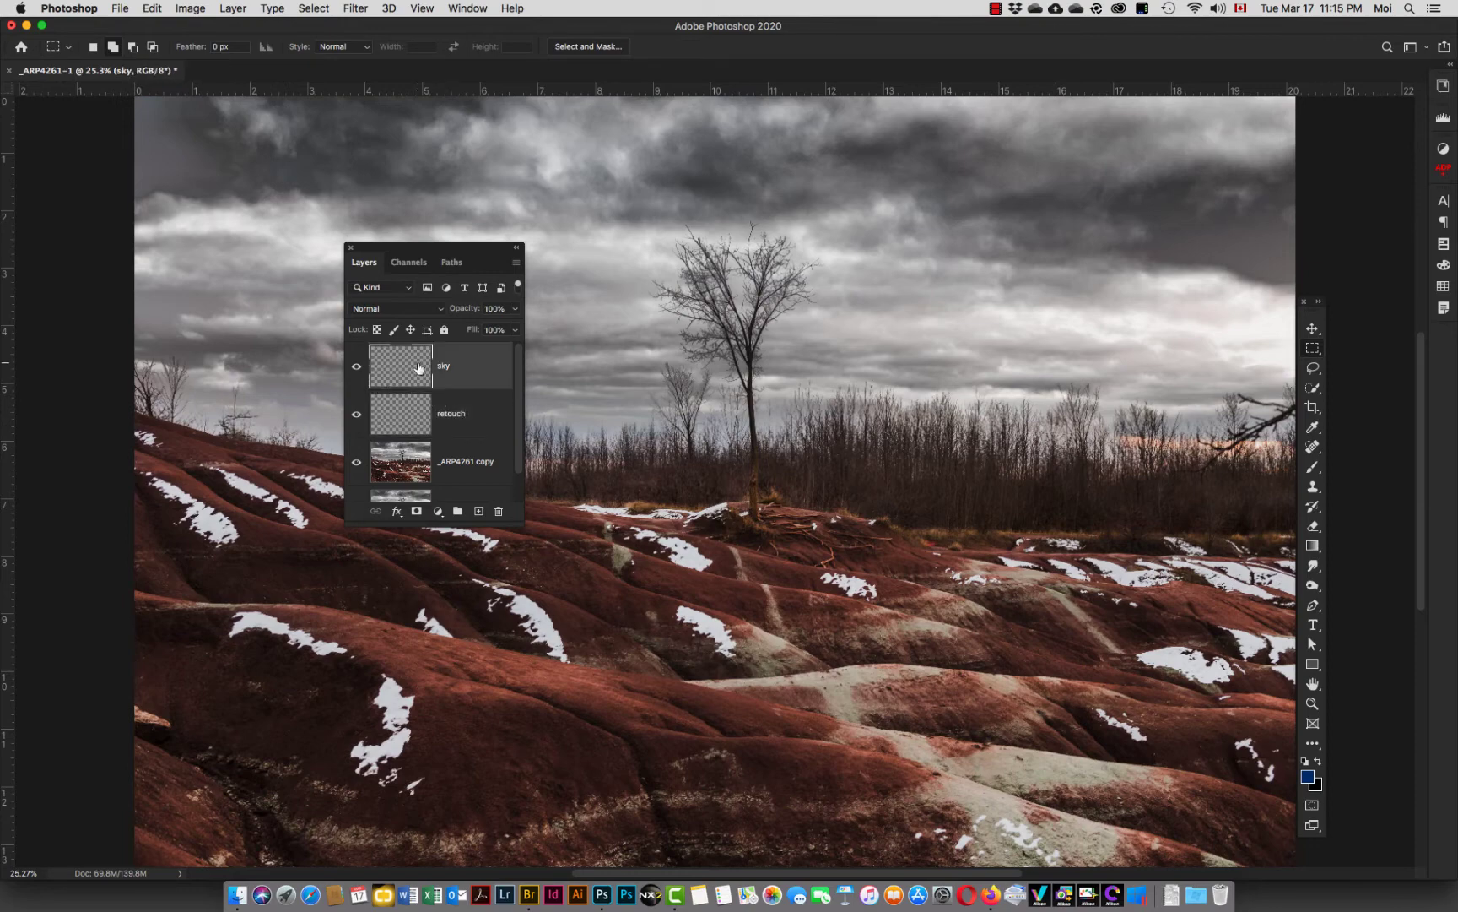
{"action": "key", "text": "g"}
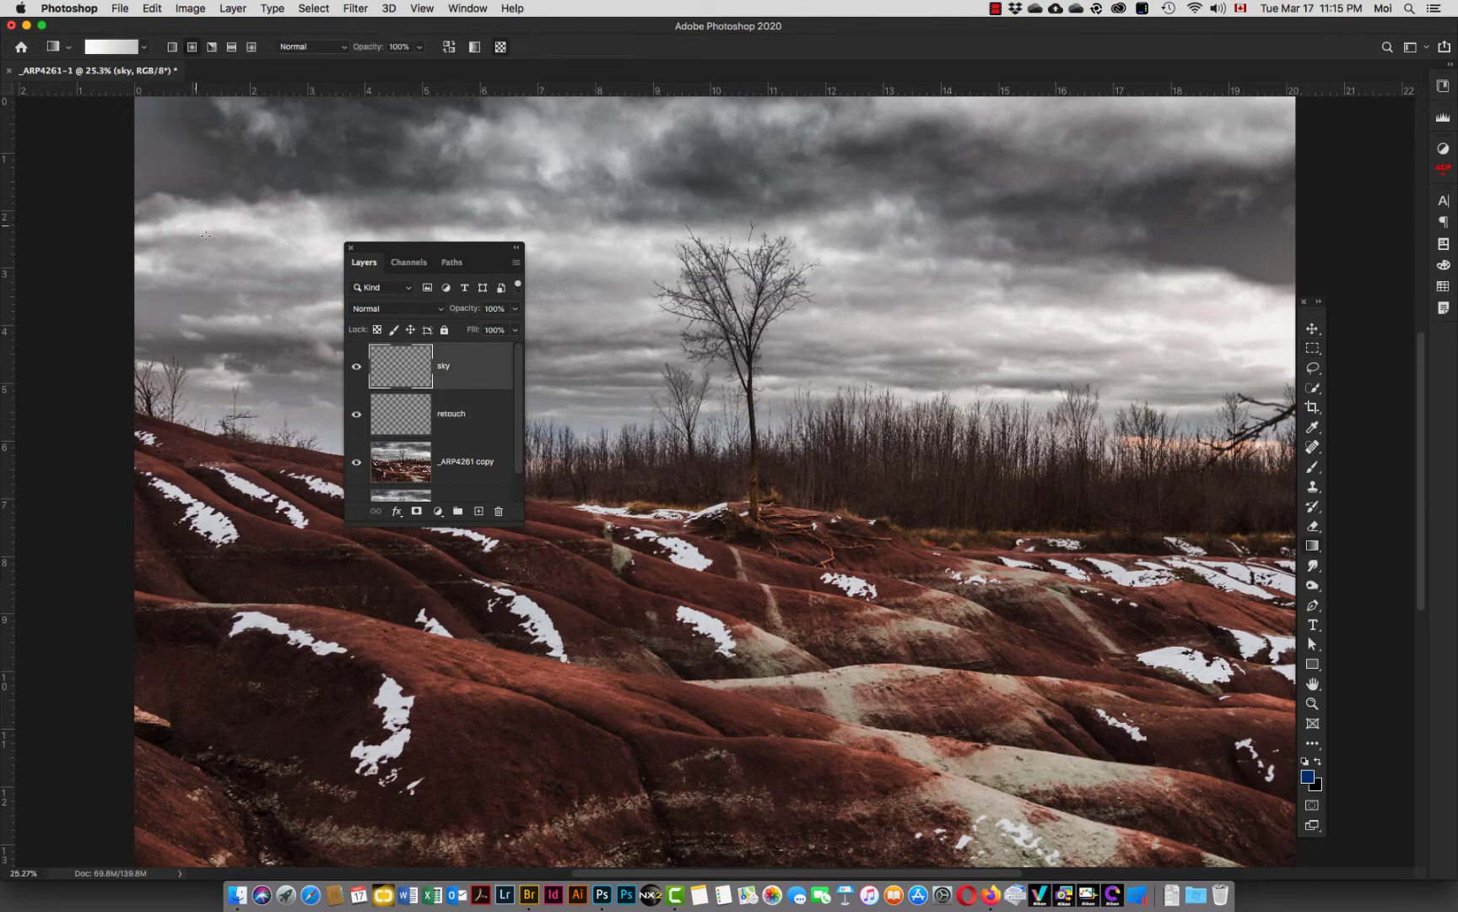
{"action": "left_click", "coordinate": [144, 48]}
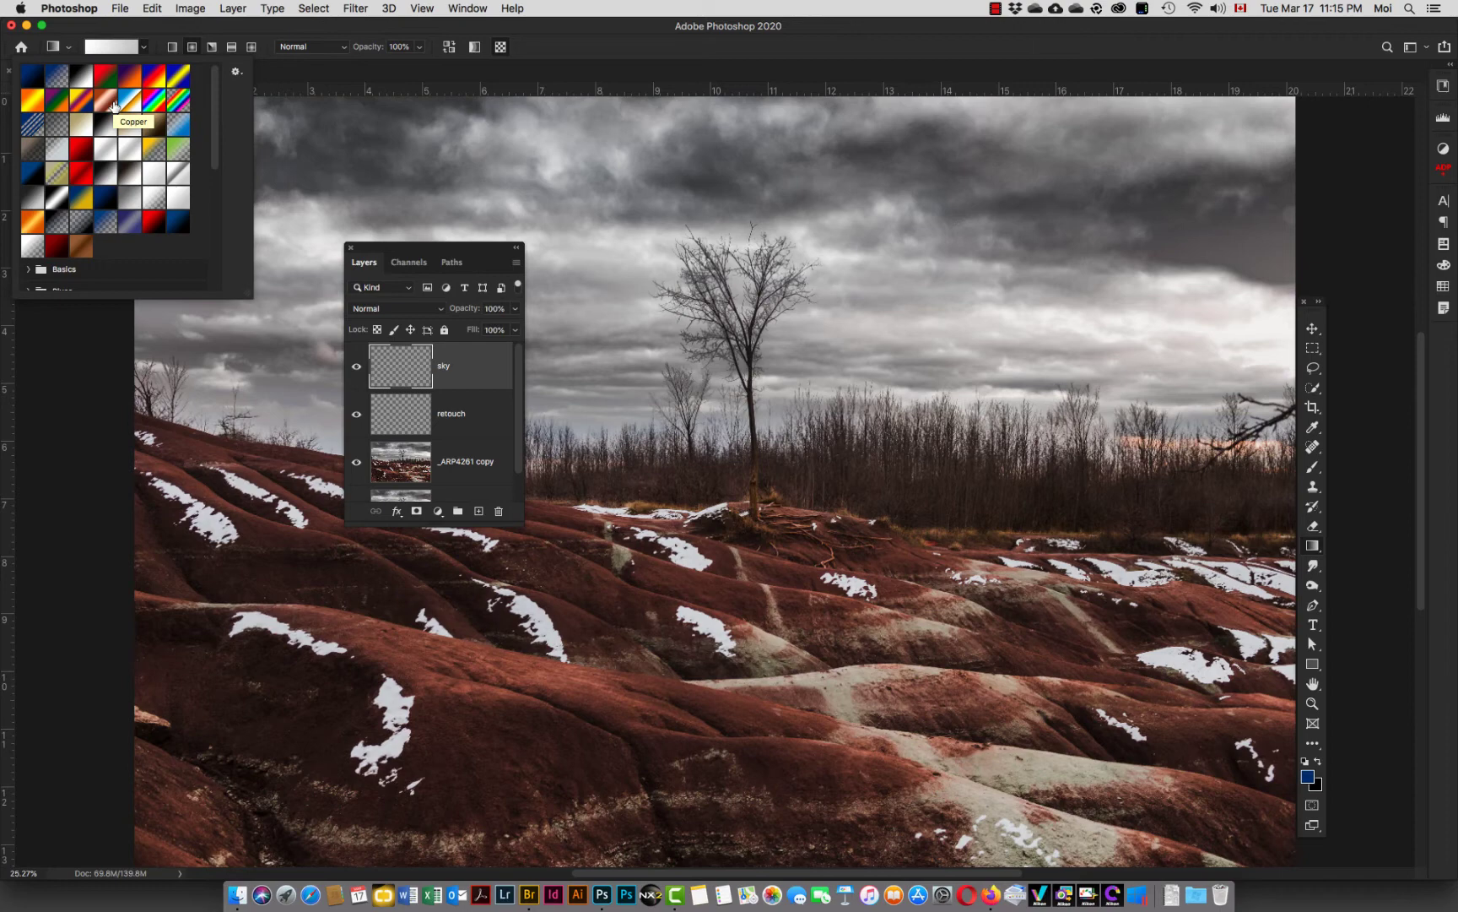
{"action": "left_click", "coordinate": [178, 128]}
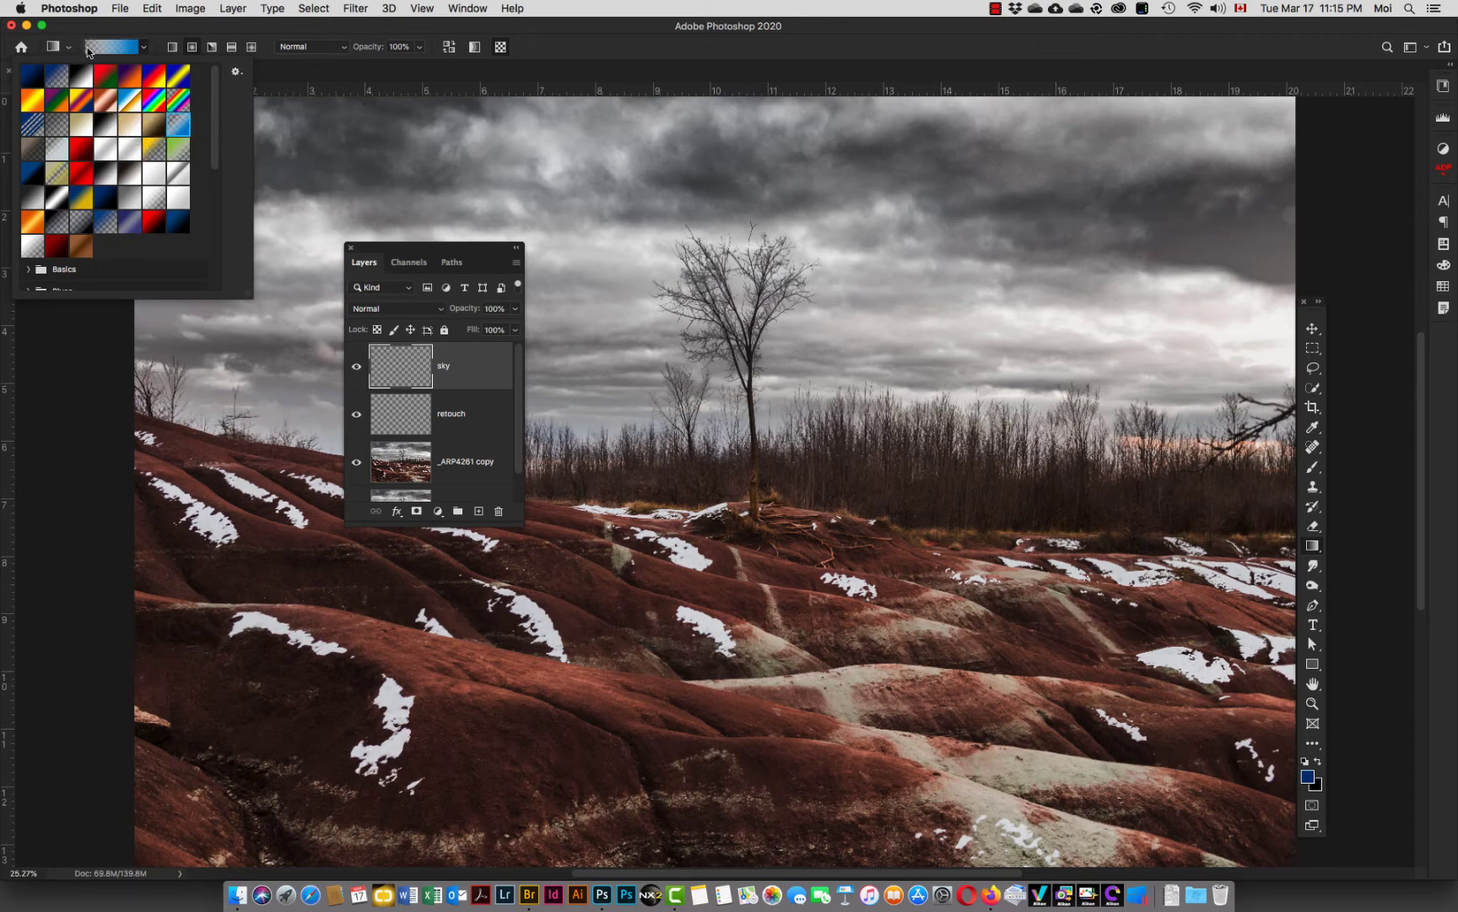
{"action": "key", "text": "Return"}
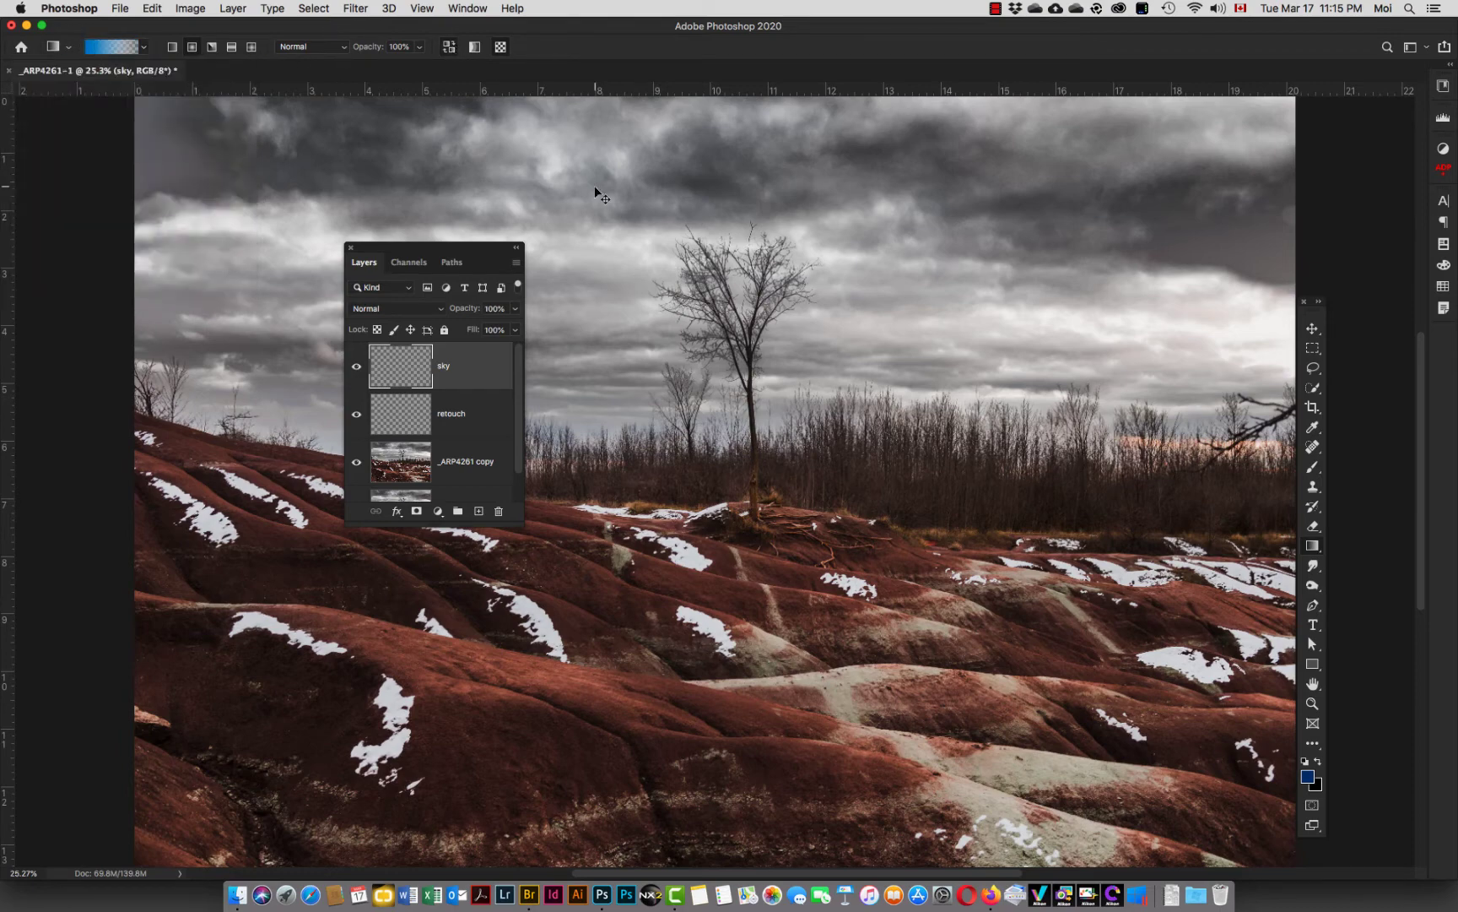
{"action": "key", "text": "super+minus"}
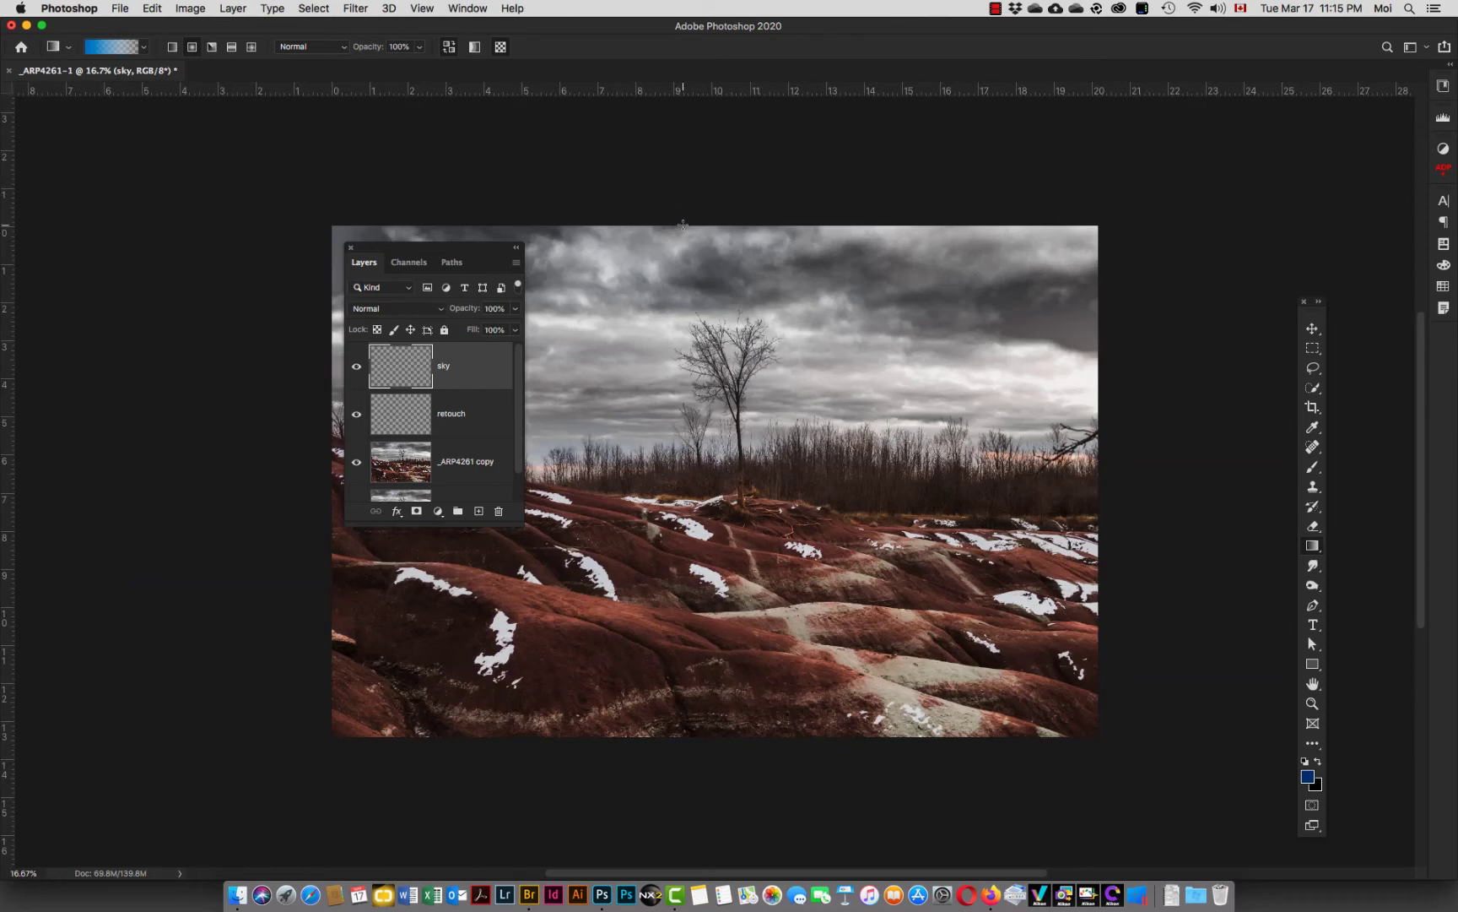
{"action": "left_click_drag", "start_coordinate": [695, 169], "coordinate": [692, 535]}
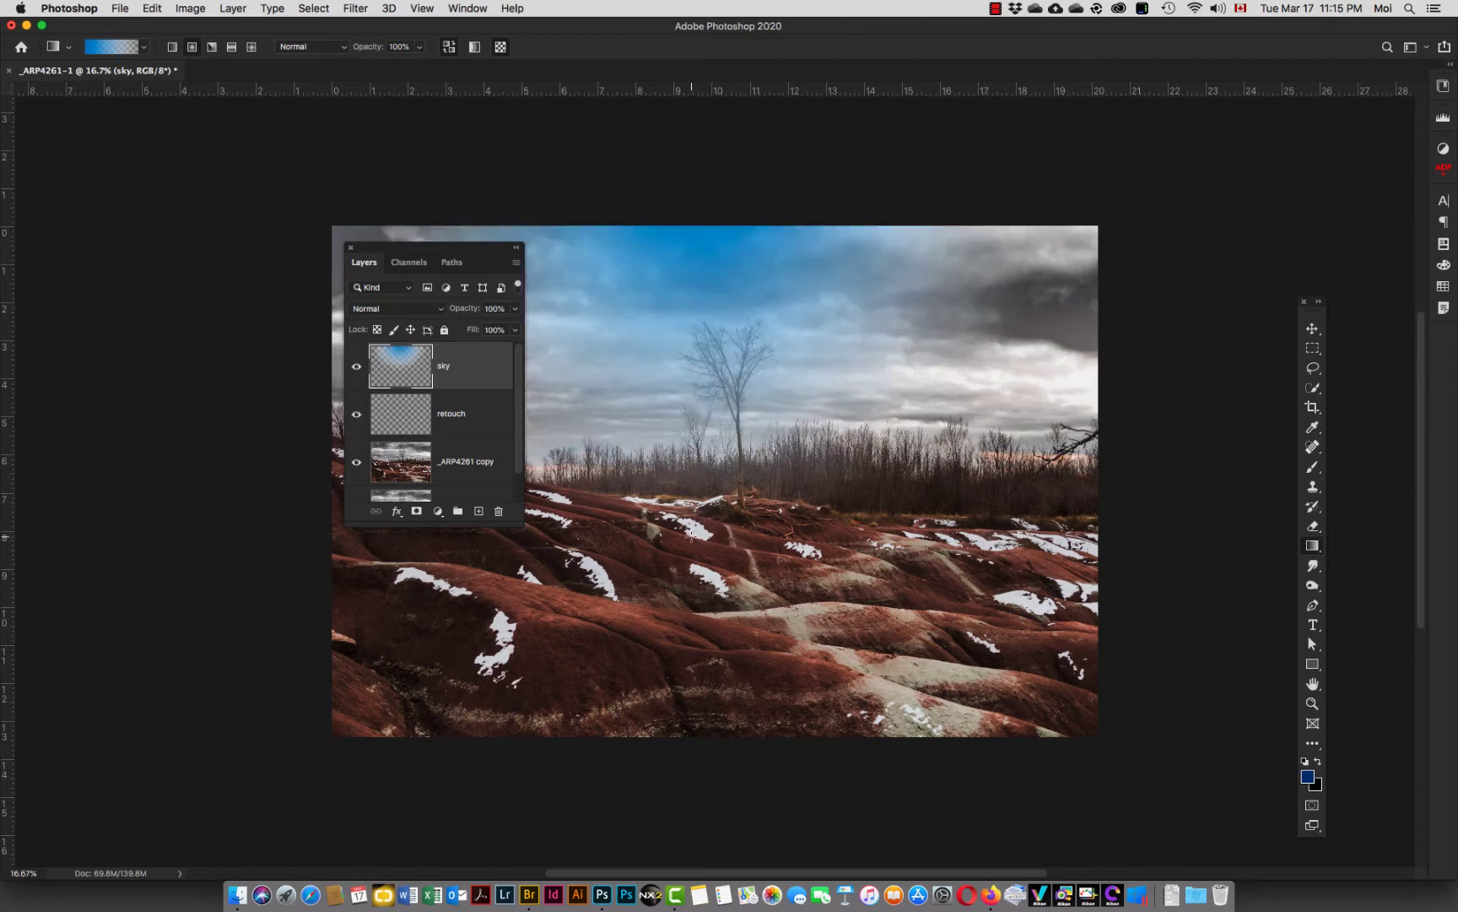
{"action": "key", "text": "super+z"}
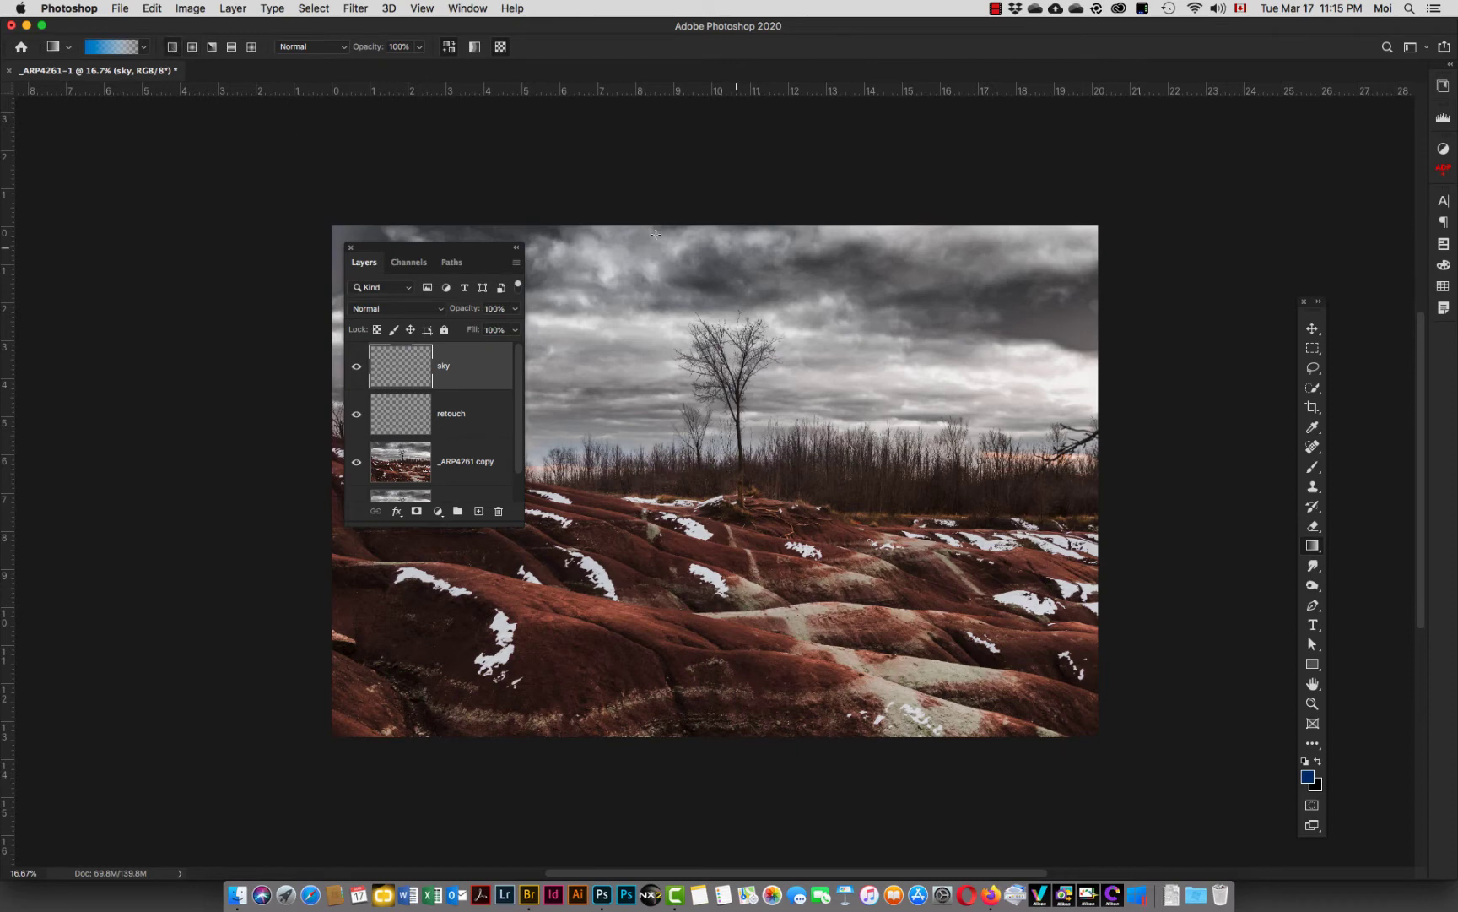
{"action": "left_click_drag", "start_coordinate": [710, 179], "coordinate": [709, 506]}
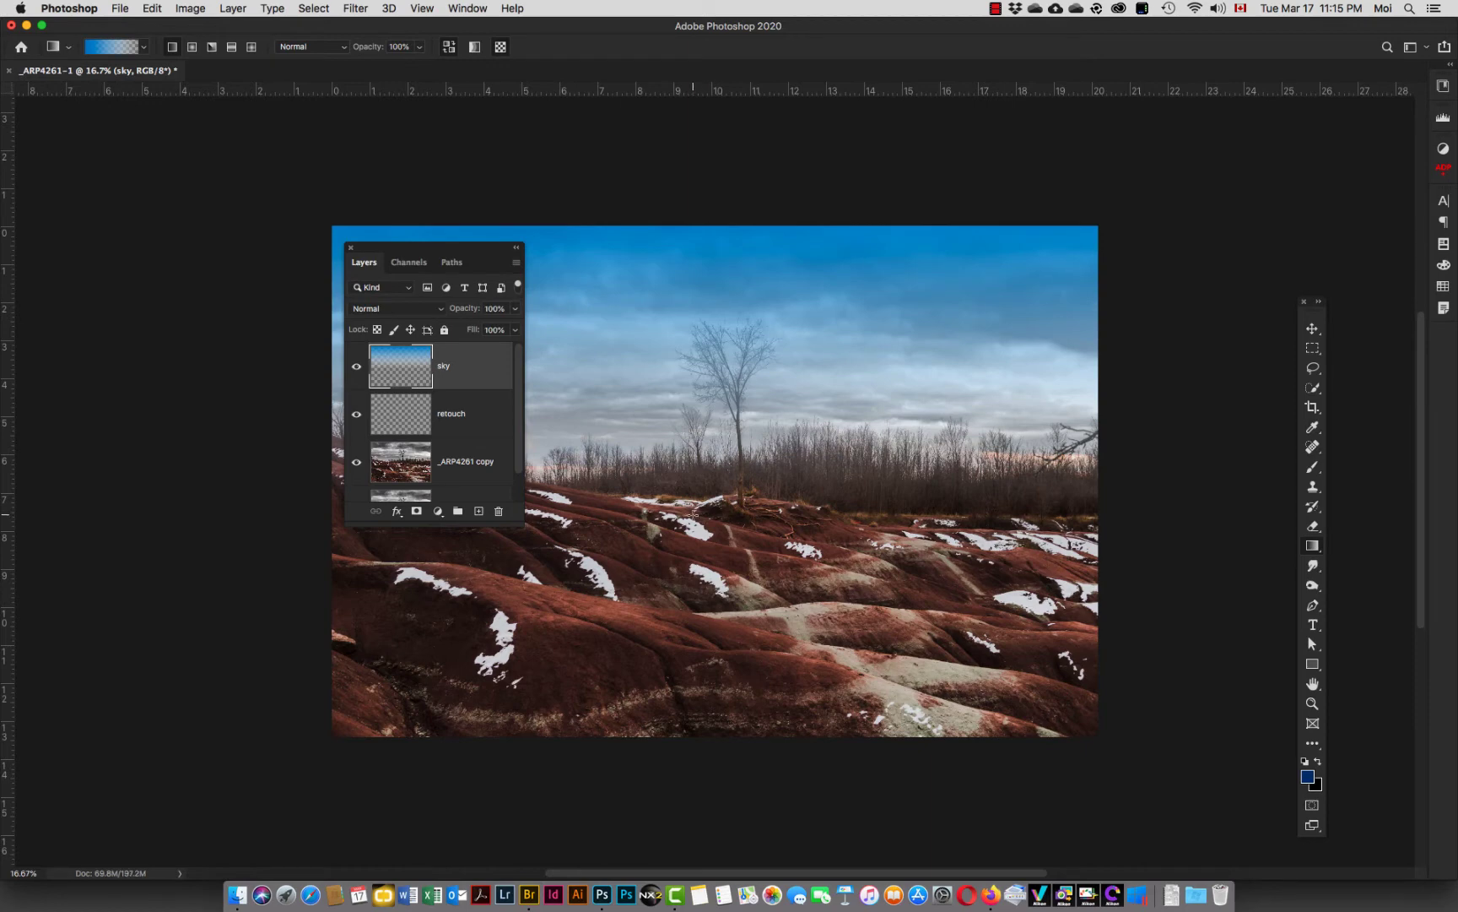
{"action": "left_click", "coordinate": [408, 310]}
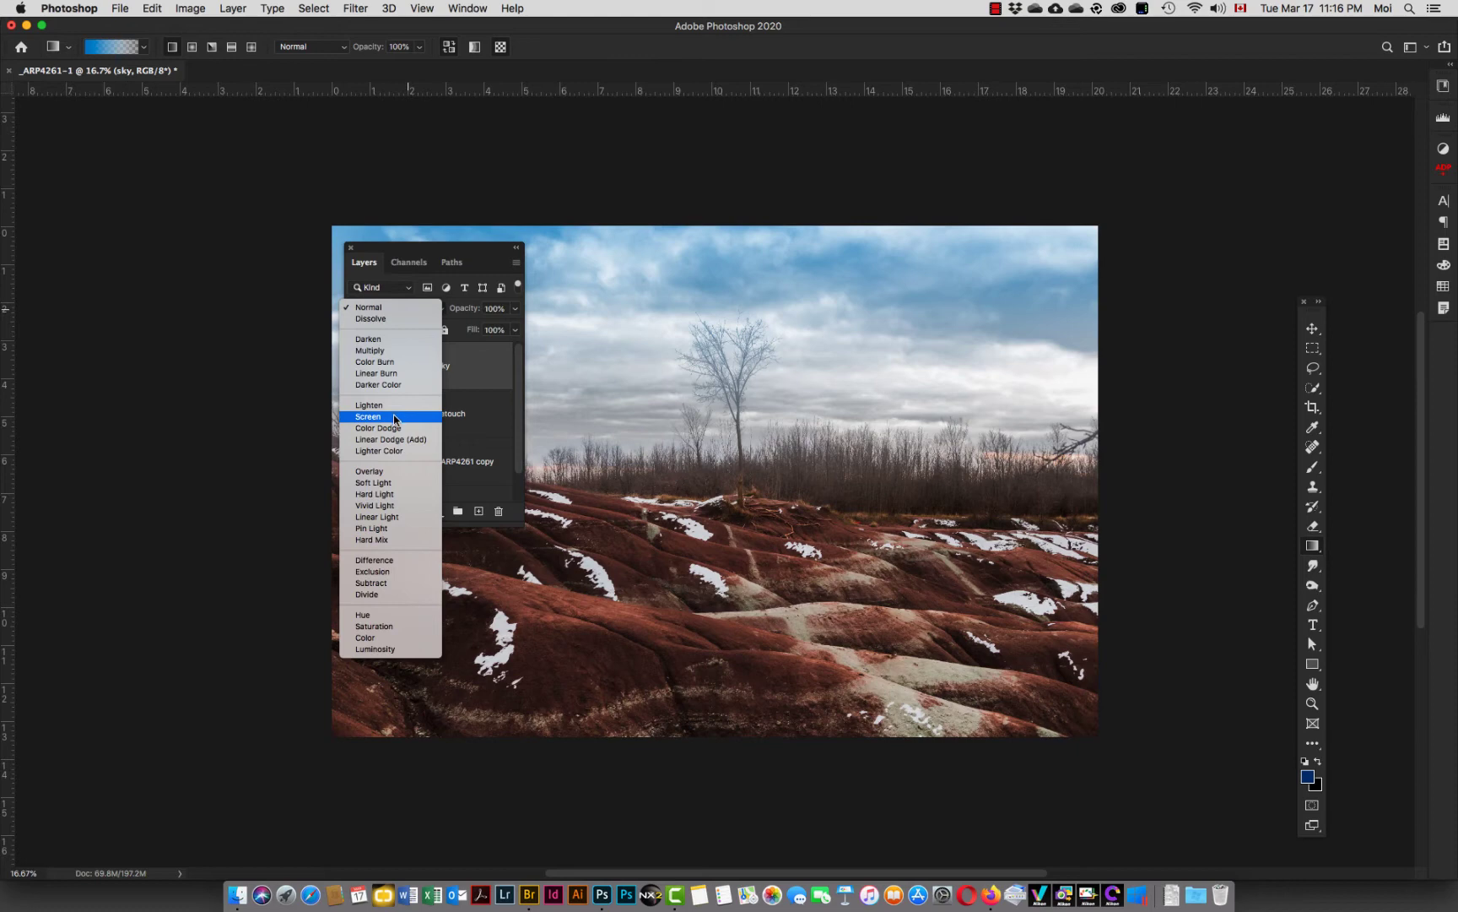
{"action": "left_click", "coordinate": [395, 417]}
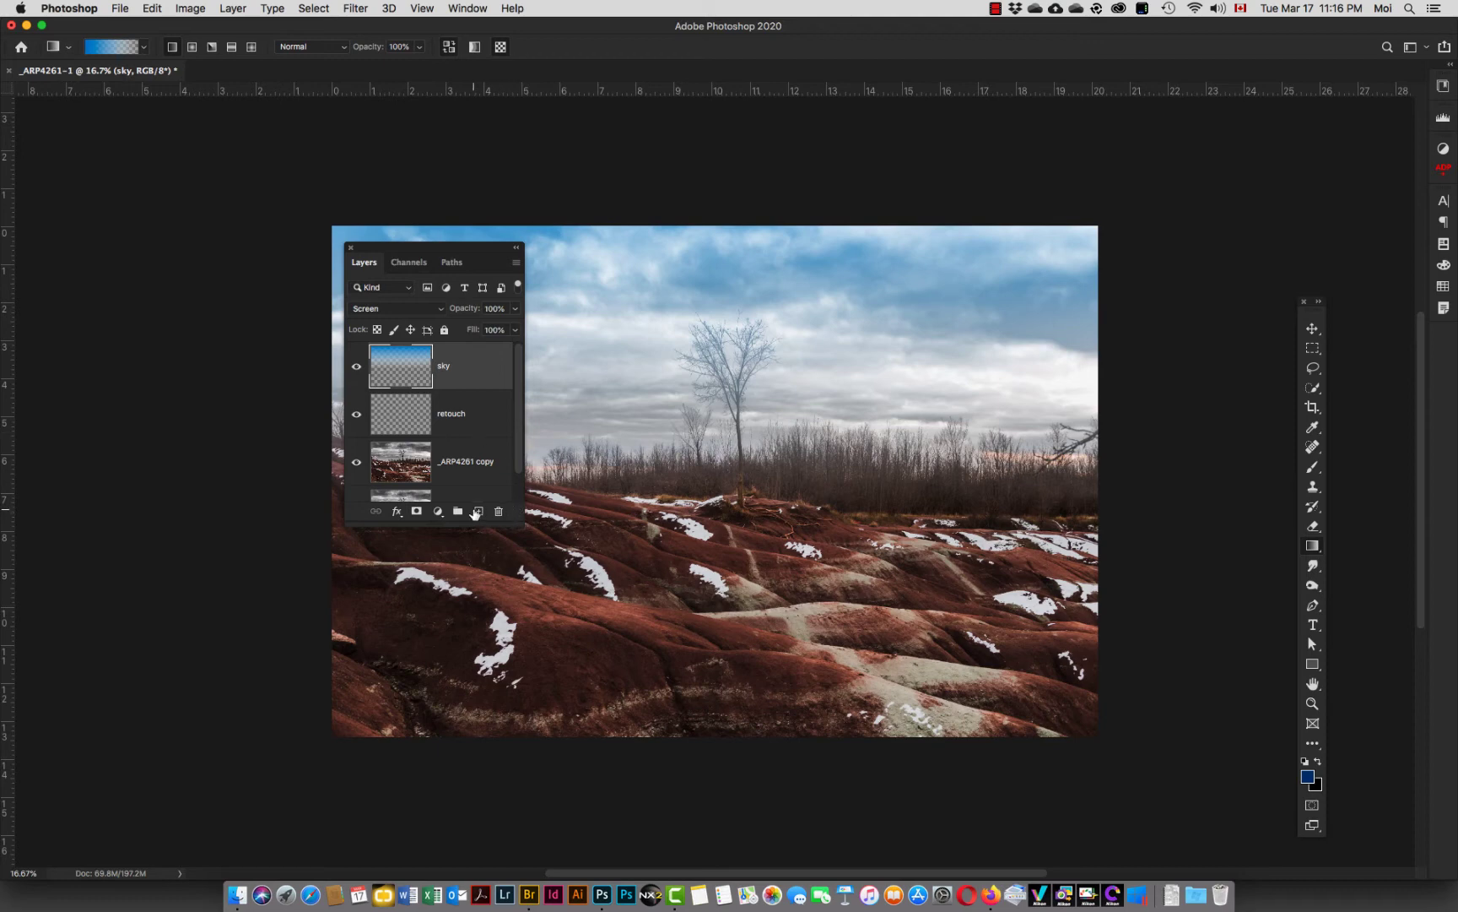
Add a new layer named darken bottom above the sky layer.
{"action": "left_click", "coordinate": [478, 511]}
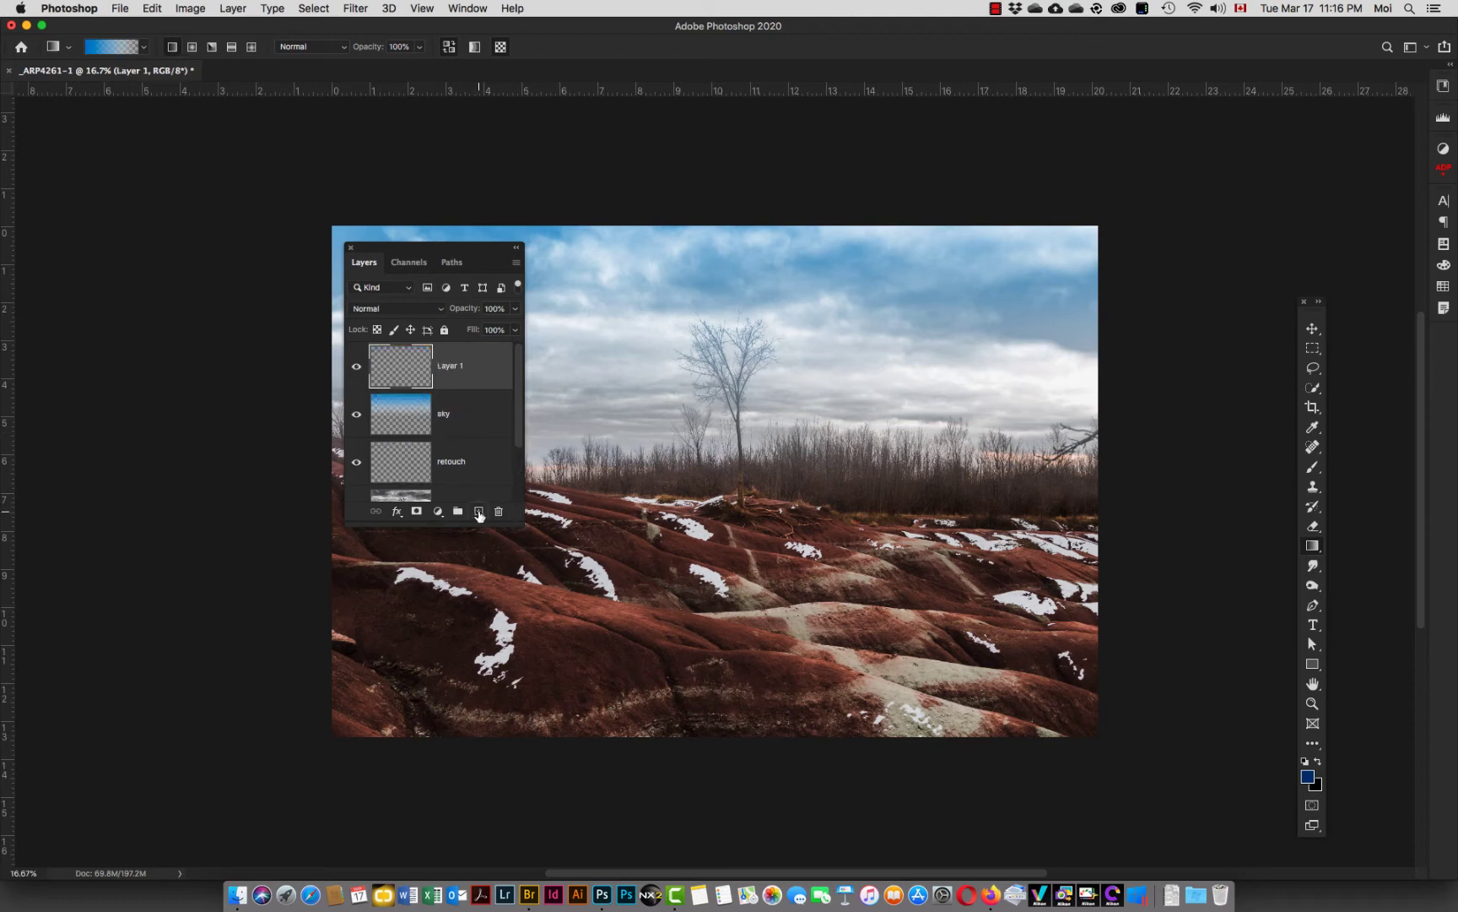
{"action": "double_click", "coordinate": [452, 366]}
{"action": "type", "text": "darken bottom"}
{"action": "key", "text": "Return"}
Draw an unreversed black-to-transparent linear gradient on the darken bottom layer, from the photo's lower edge up to the tree line.
{"action": "left_click", "coordinate": [144, 47]}
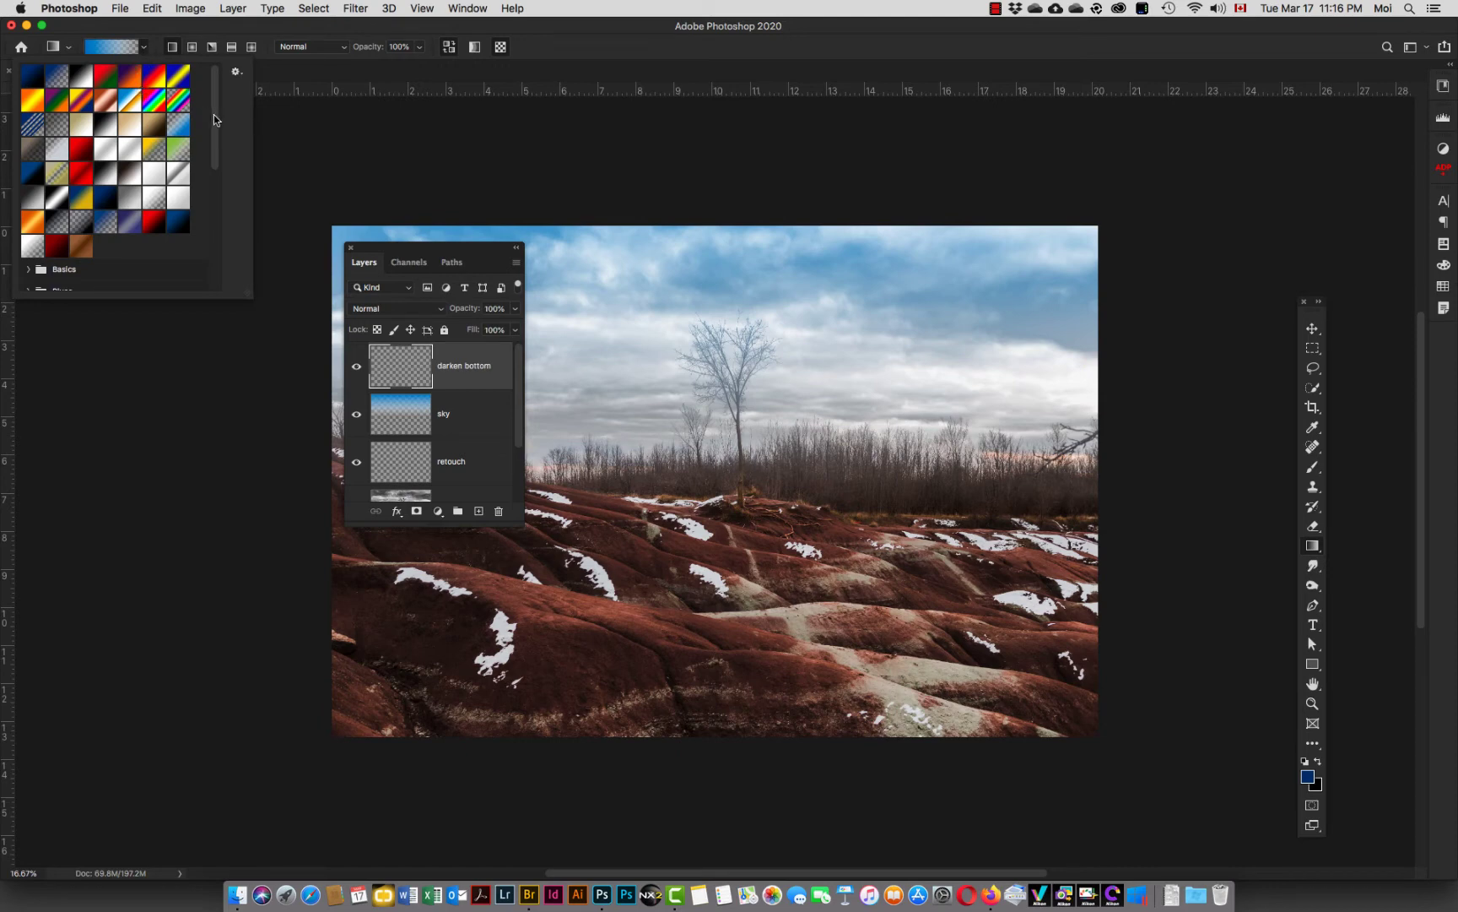
{"action": "left_click_drag", "start_coordinate": [213, 114], "coordinate": [208, 260]}
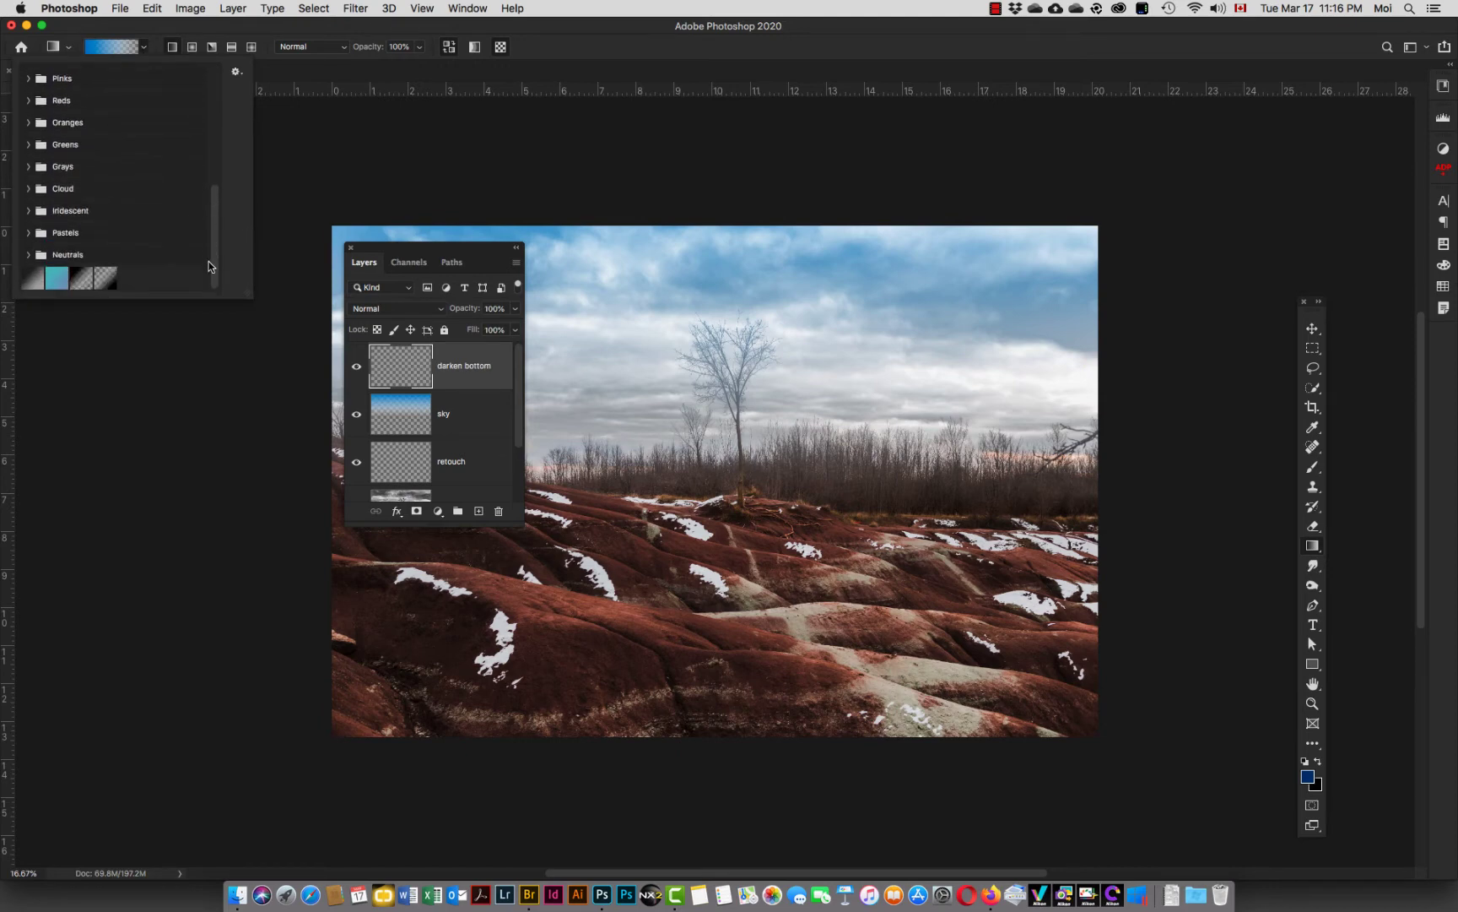
{"action": "left_click", "coordinate": [80, 286]}
{"action": "left_click", "coordinate": [452, 50]}
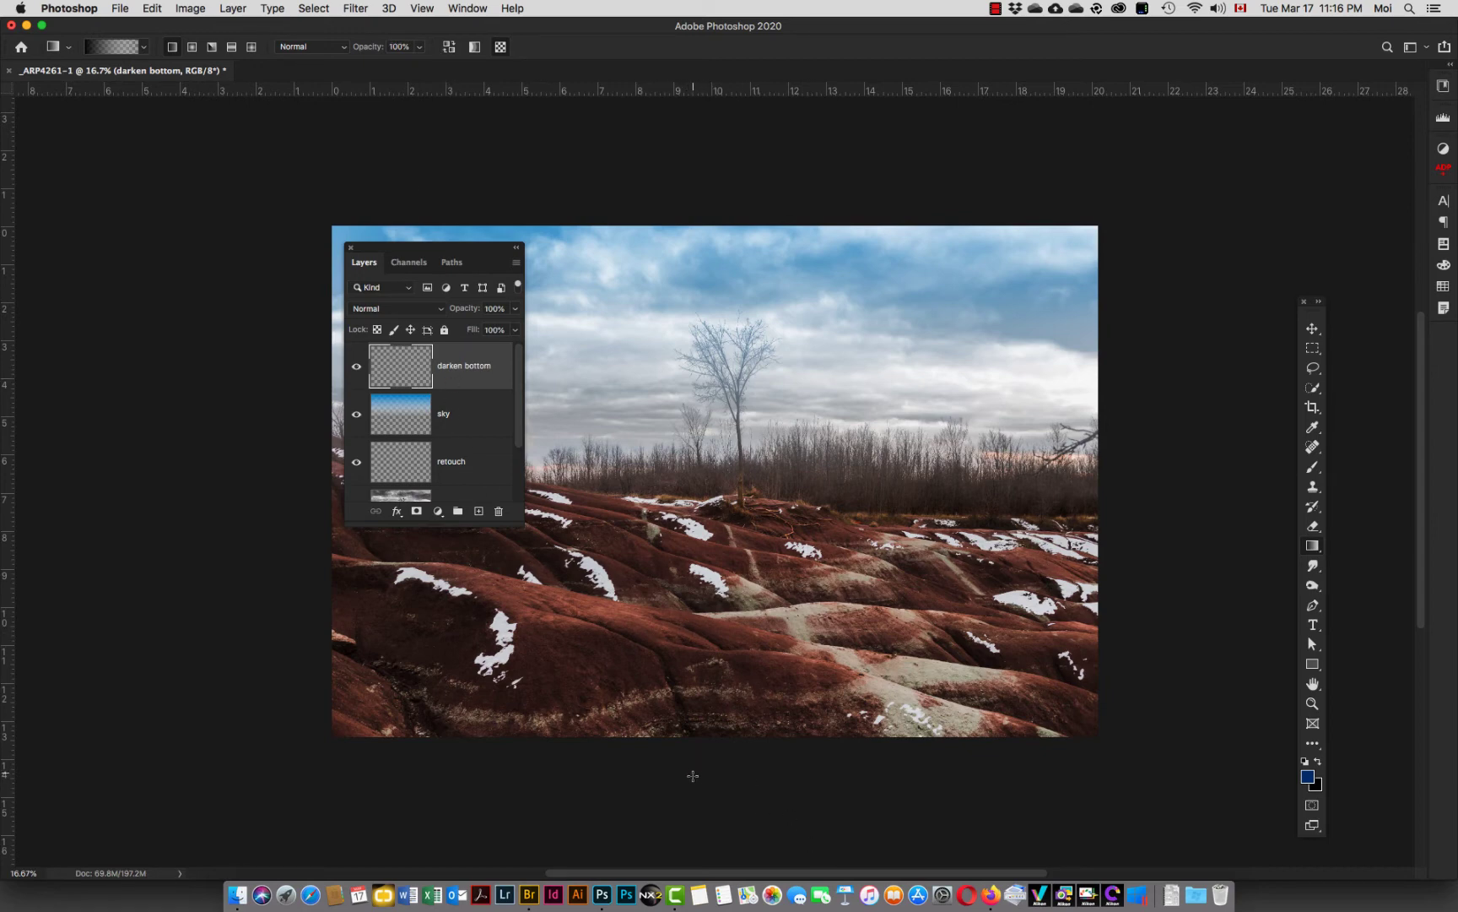
{"action": "left_click_drag", "start_coordinate": [689, 749], "coordinate": [702, 477]}
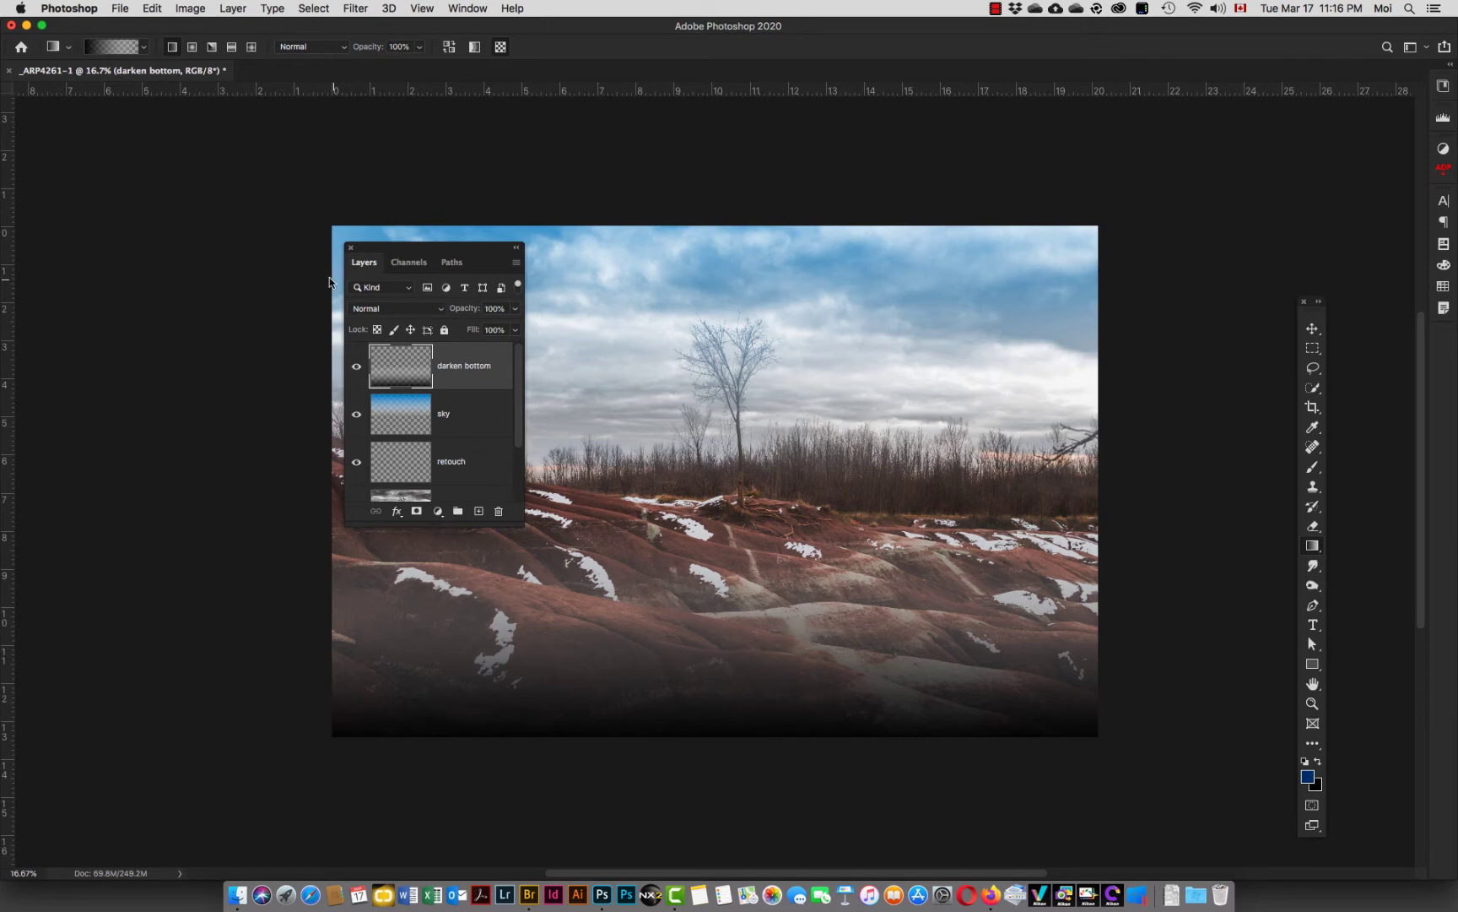
Set the darken bottom layer to Soft Light at 60% opacity and enlarge the layer list to show all layers.
{"action": "left_click", "coordinate": [410, 309]}
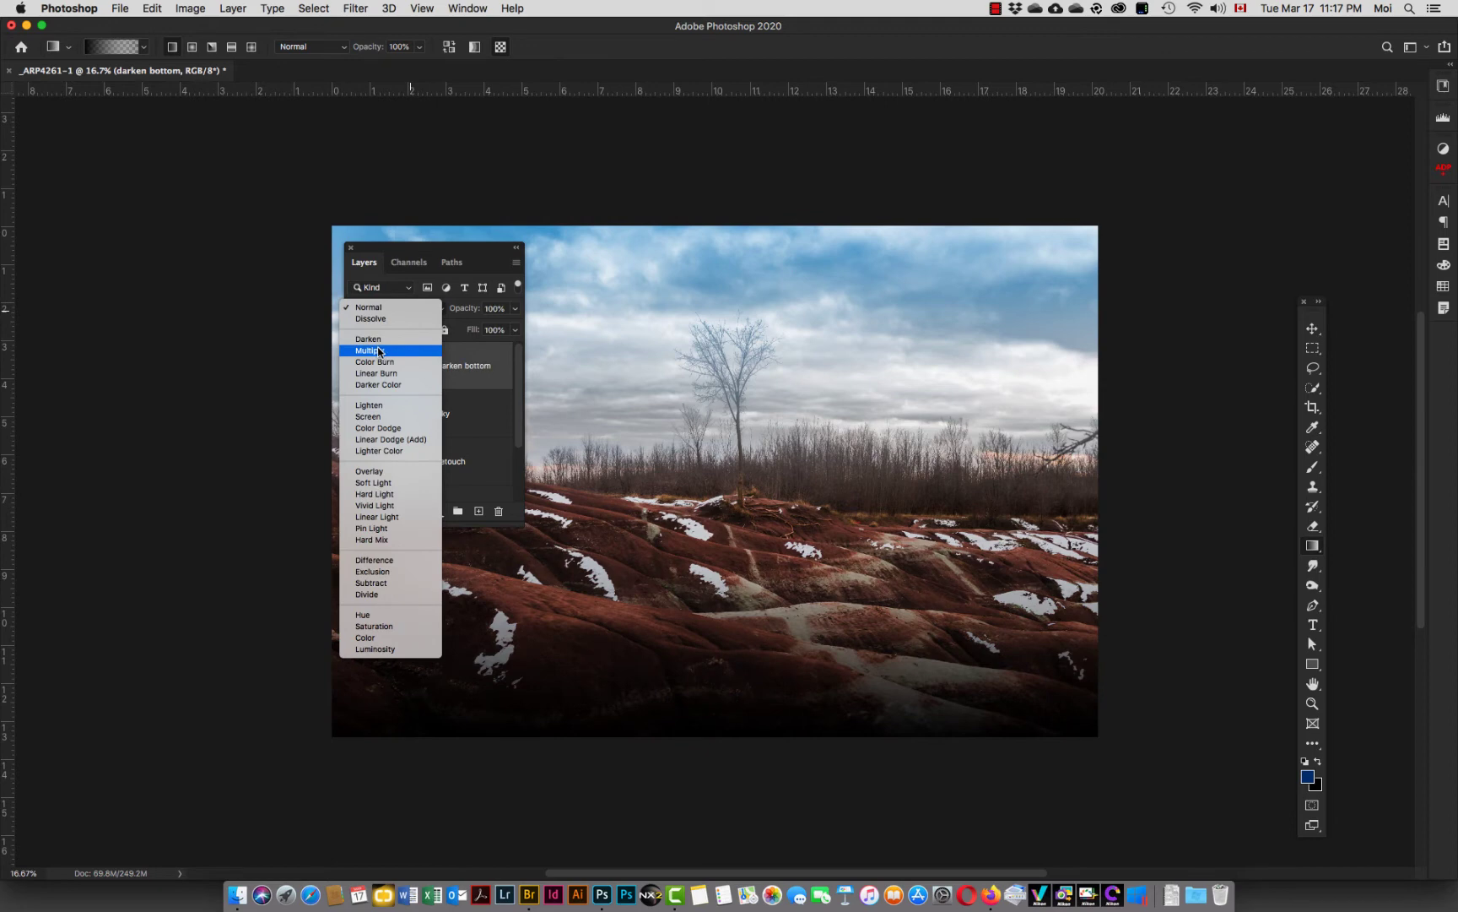
{"action": "left_click", "coordinate": [385, 487]}
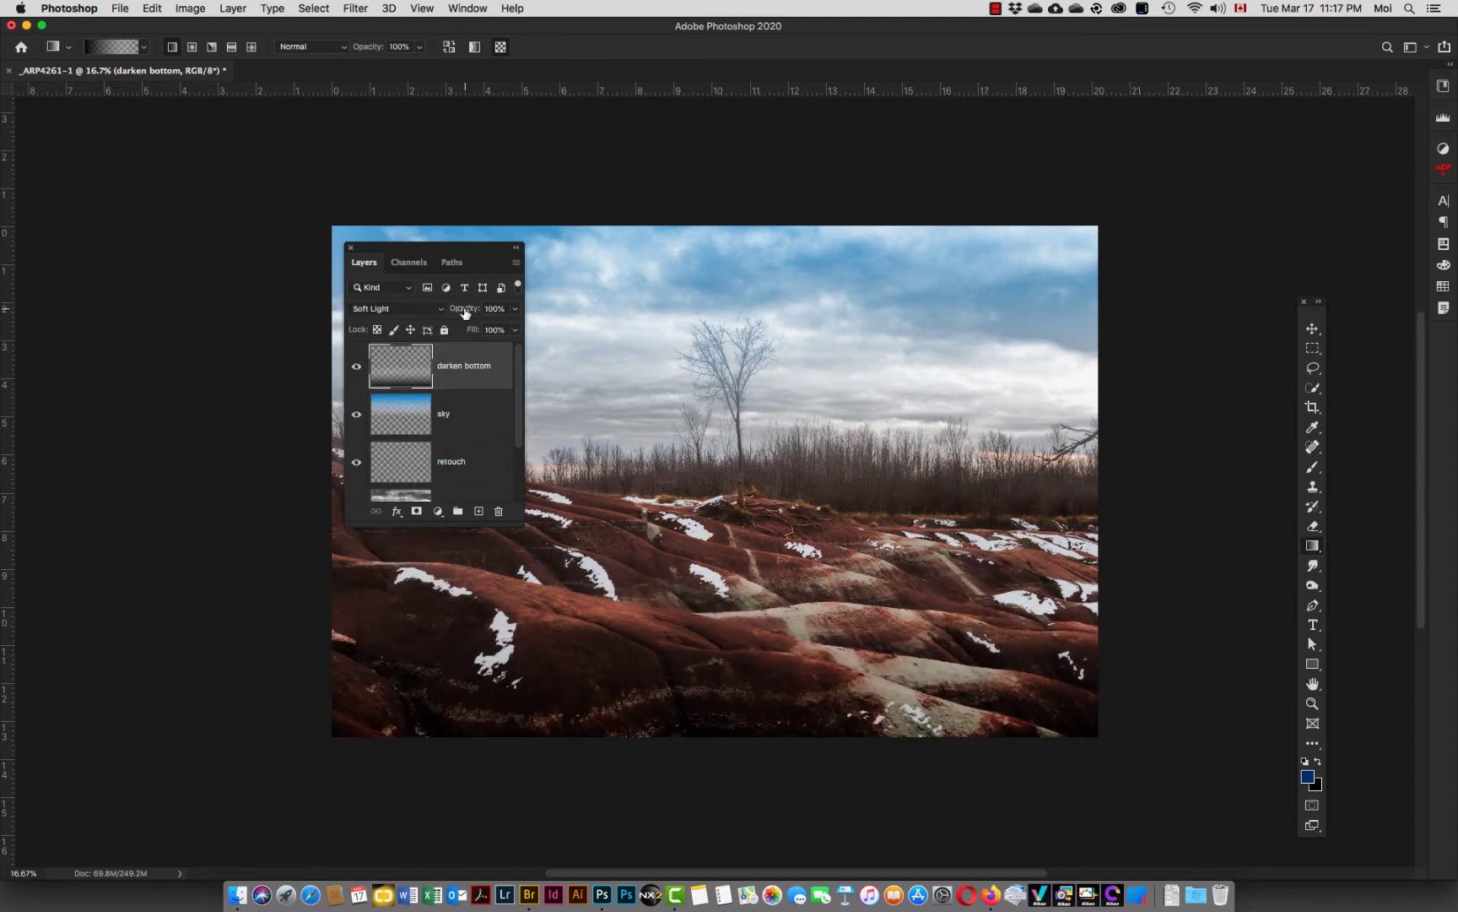
{"action": "mouse_move", "coordinate": [468, 307]}
{"action": "left_mouse_down"}
{"action": "mouse_move", "coordinate": [418, 314]}
{"action": "mouse_move", "coordinate": [443, 310]}
{"action": "left_mouse_up"}
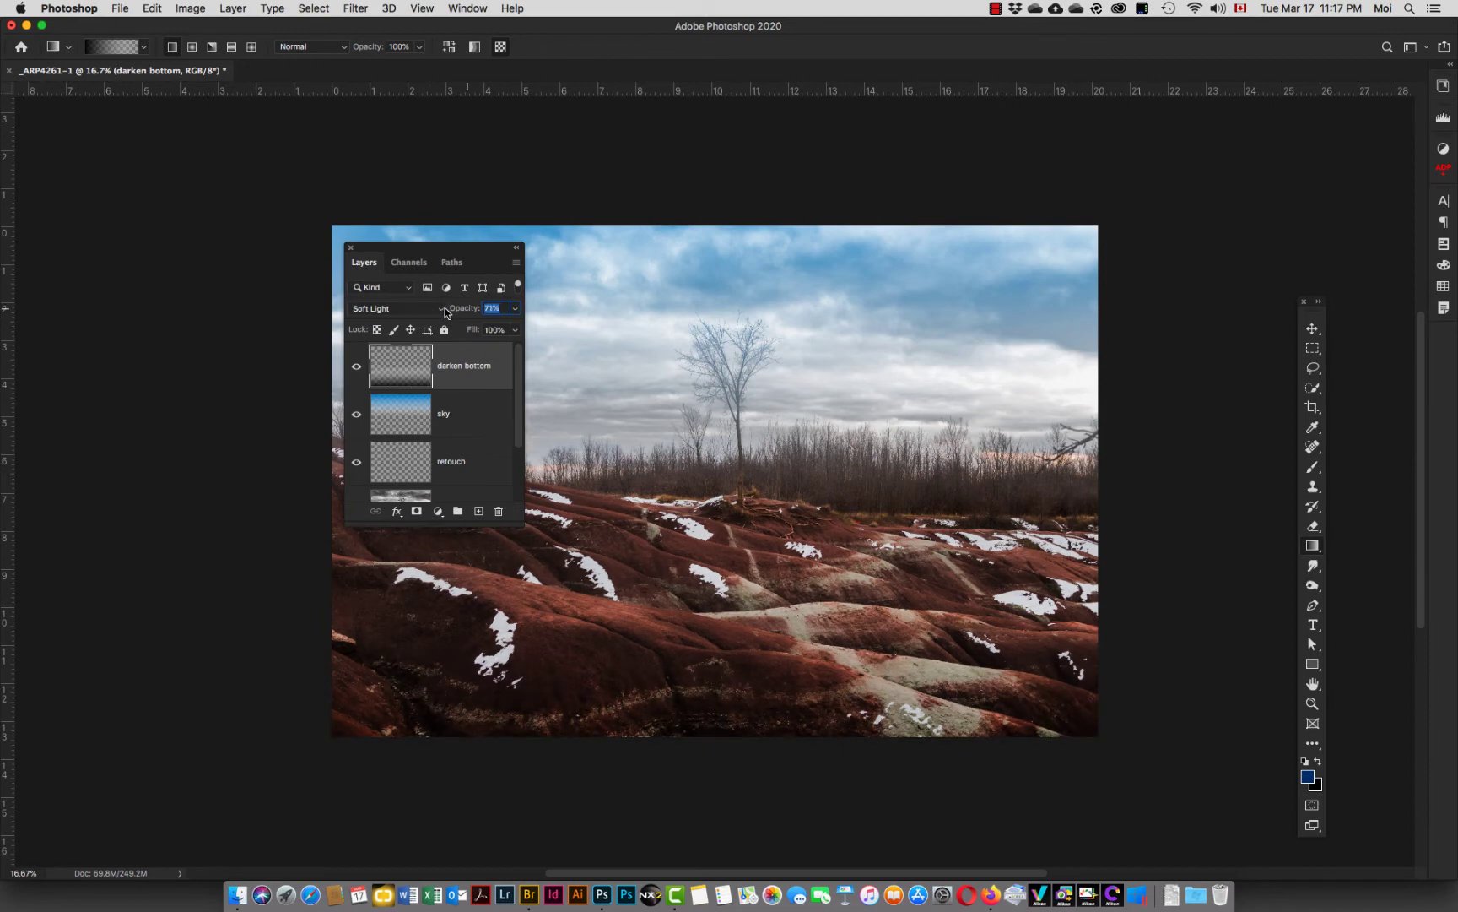
{"action": "mouse_move", "coordinate": [445, 312]}
{"action": "left_mouse_down"}
{"action": "mouse_move", "coordinate": [487, 311]}
{"action": "mouse_move", "coordinate": [465, 310]}
{"action": "left_mouse_up"}
{"action": "key", "text": "Return"}
{"action": "left_click_drag", "start_coordinate": [519, 525], "coordinate": [514, 679]}
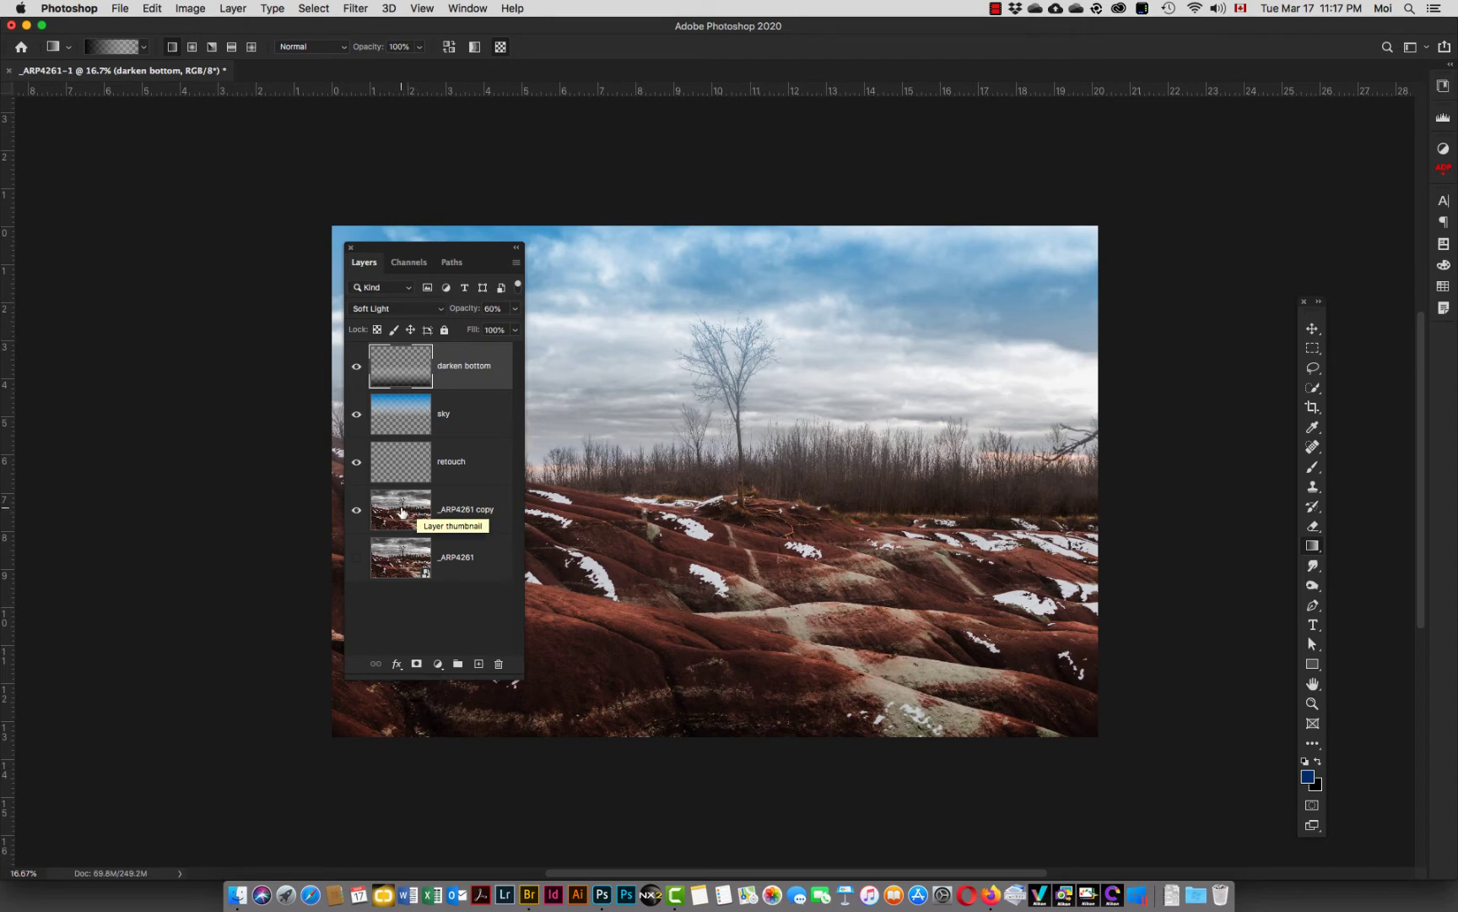
Select all layers from darken bottom down to _ARP4261, make _ARP4261 visible, and convert them into one Smart Object.
{"action": "left_click", "coordinate": [402, 512]}
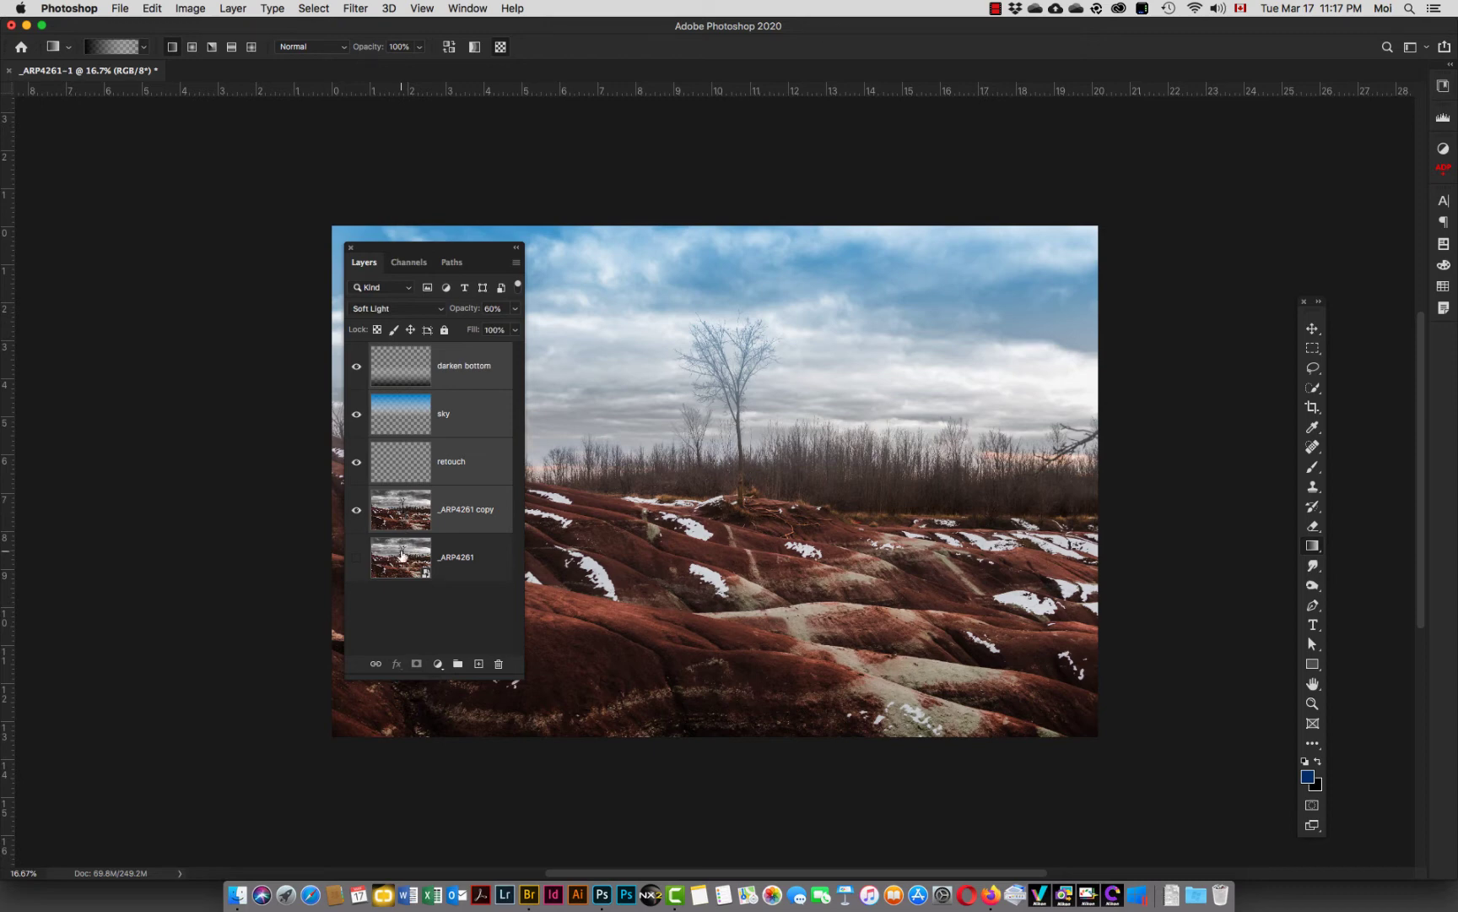
{"action": "left_click", "coordinate": [402, 555]}
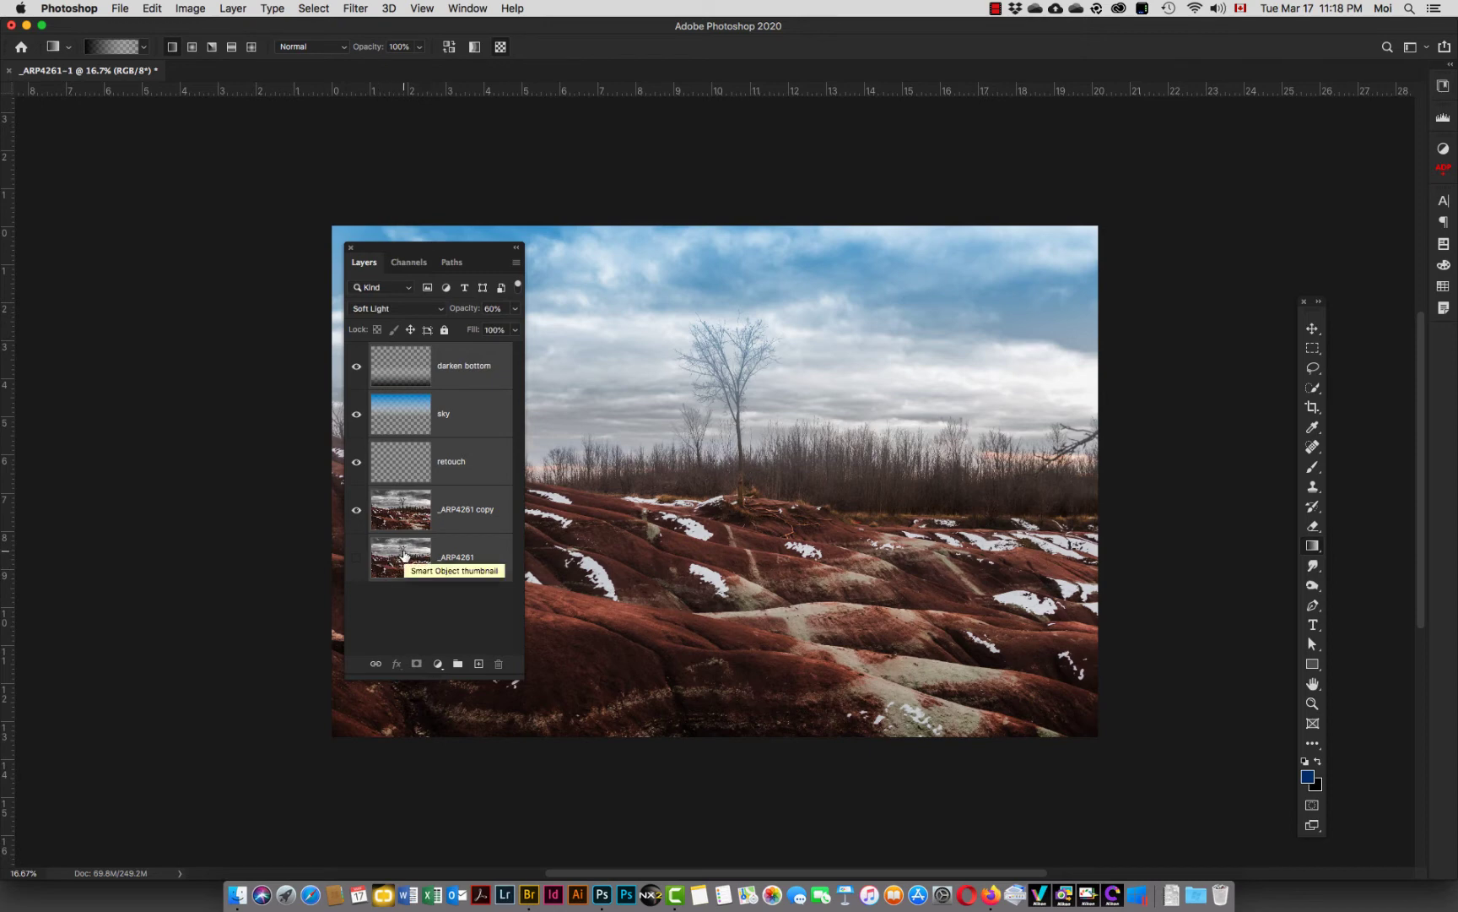
{"action": "left_click", "coordinate": [358, 564]}
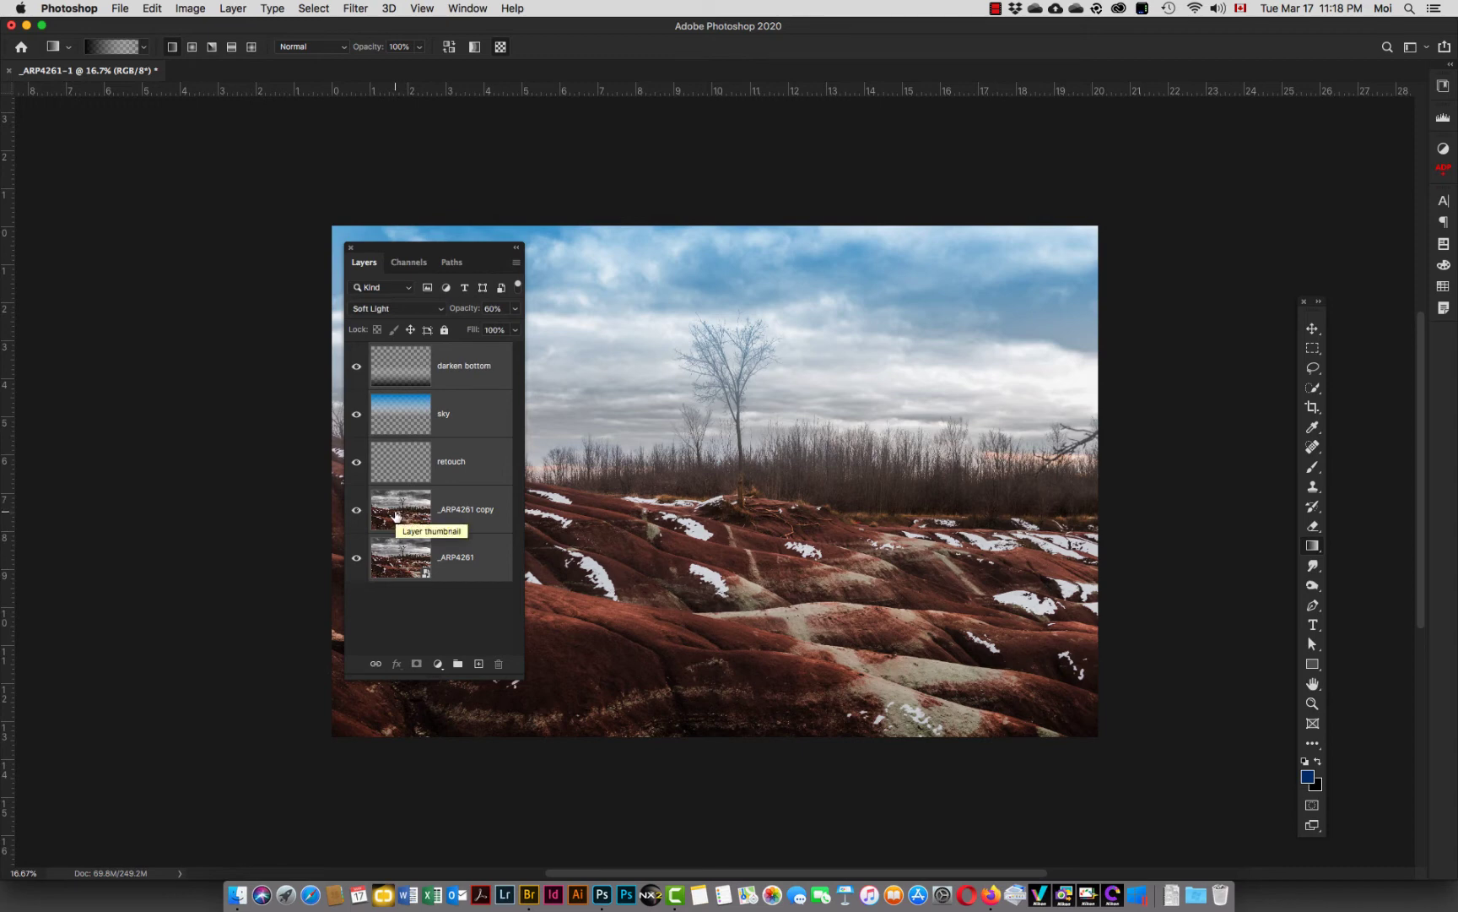
{"action": "left_click", "coordinate": [516, 265]}
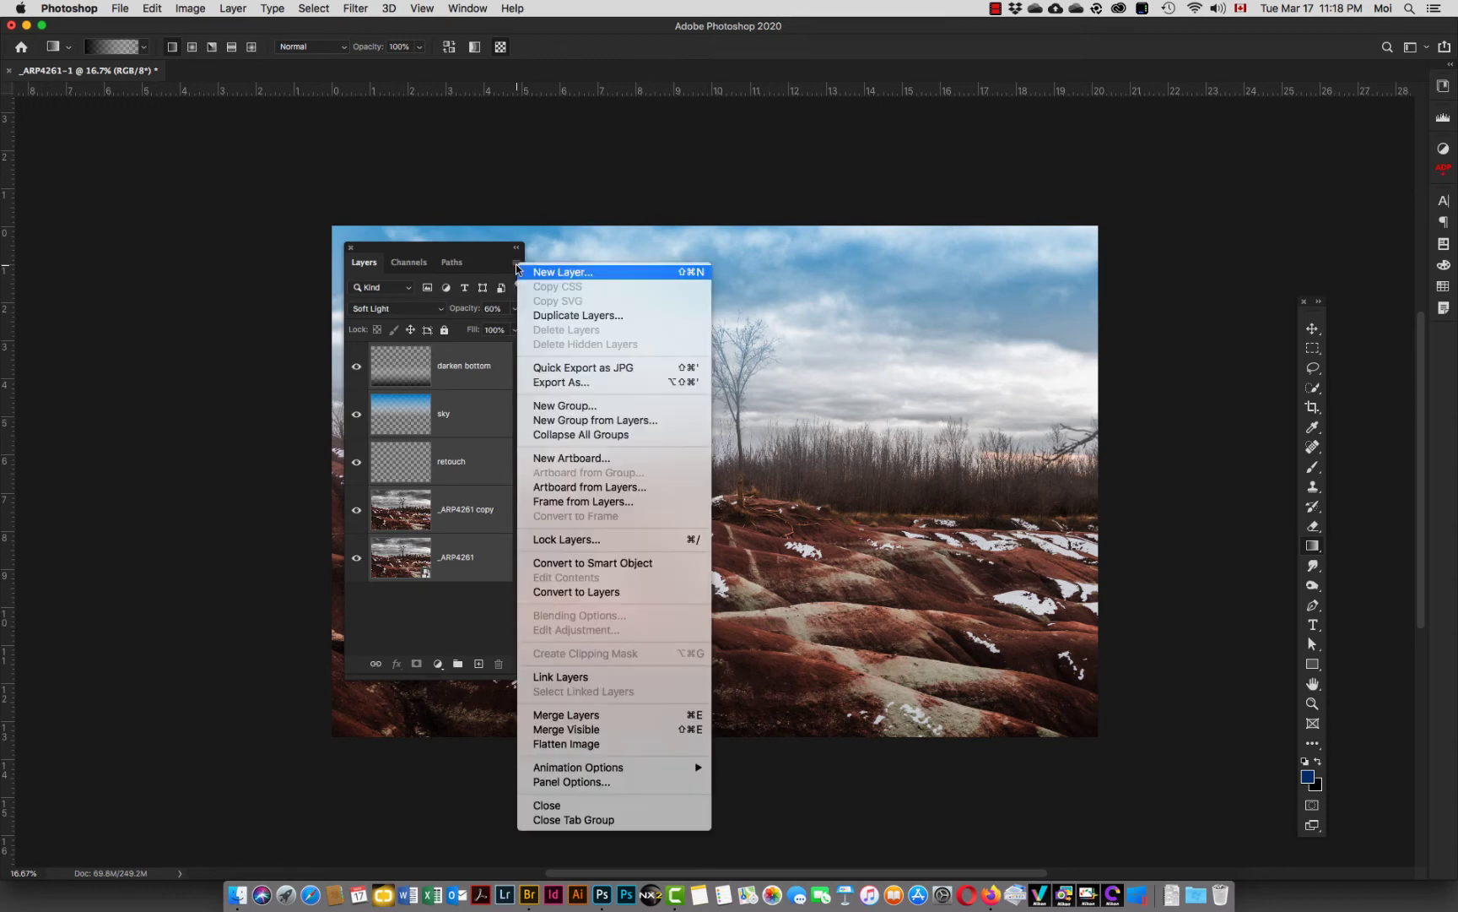
{"action": "left_click", "coordinate": [583, 564]}
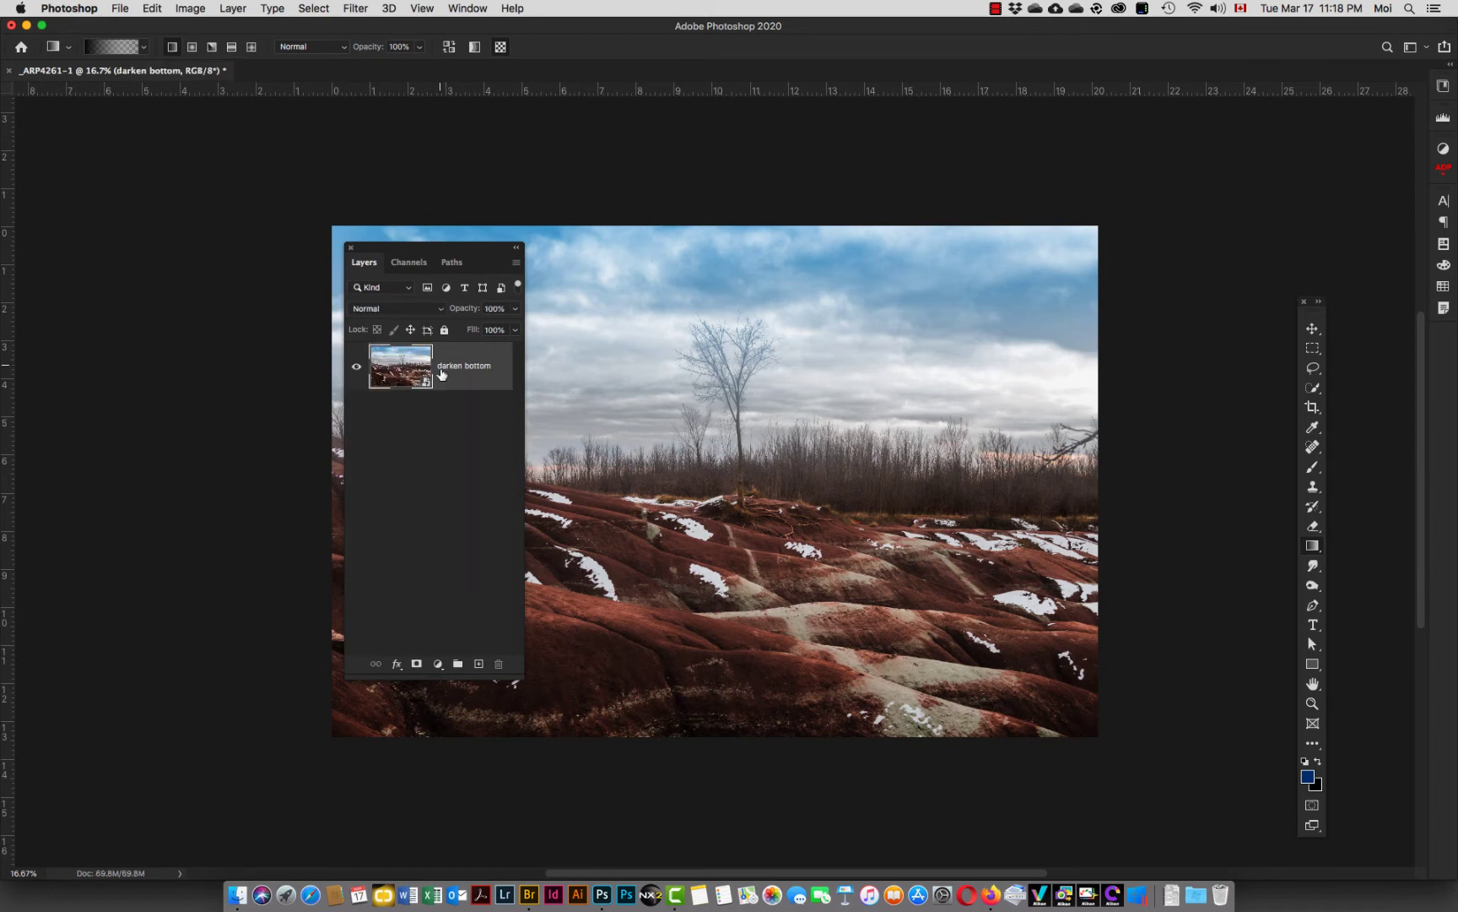
Move the layer list clear of the photo and open the darken bottom Smart Object's contents using the embedded profile.
{"action": "left_click_drag", "start_coordinate": [453, 251], "coordinate": [207, 270]}
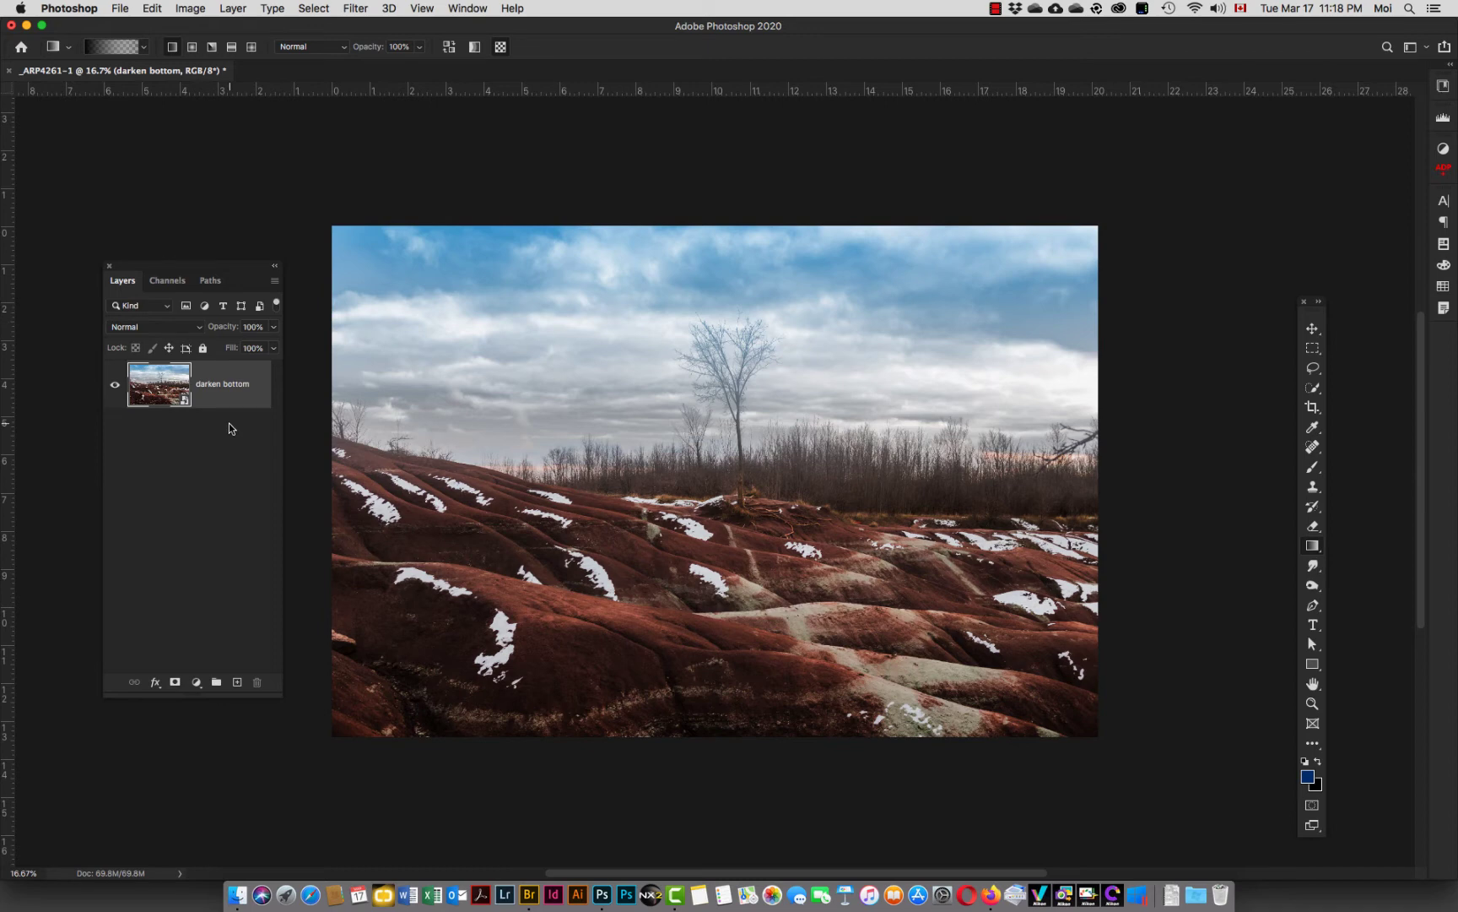
{"action": "double_click", "coordinate": [172, 402]}
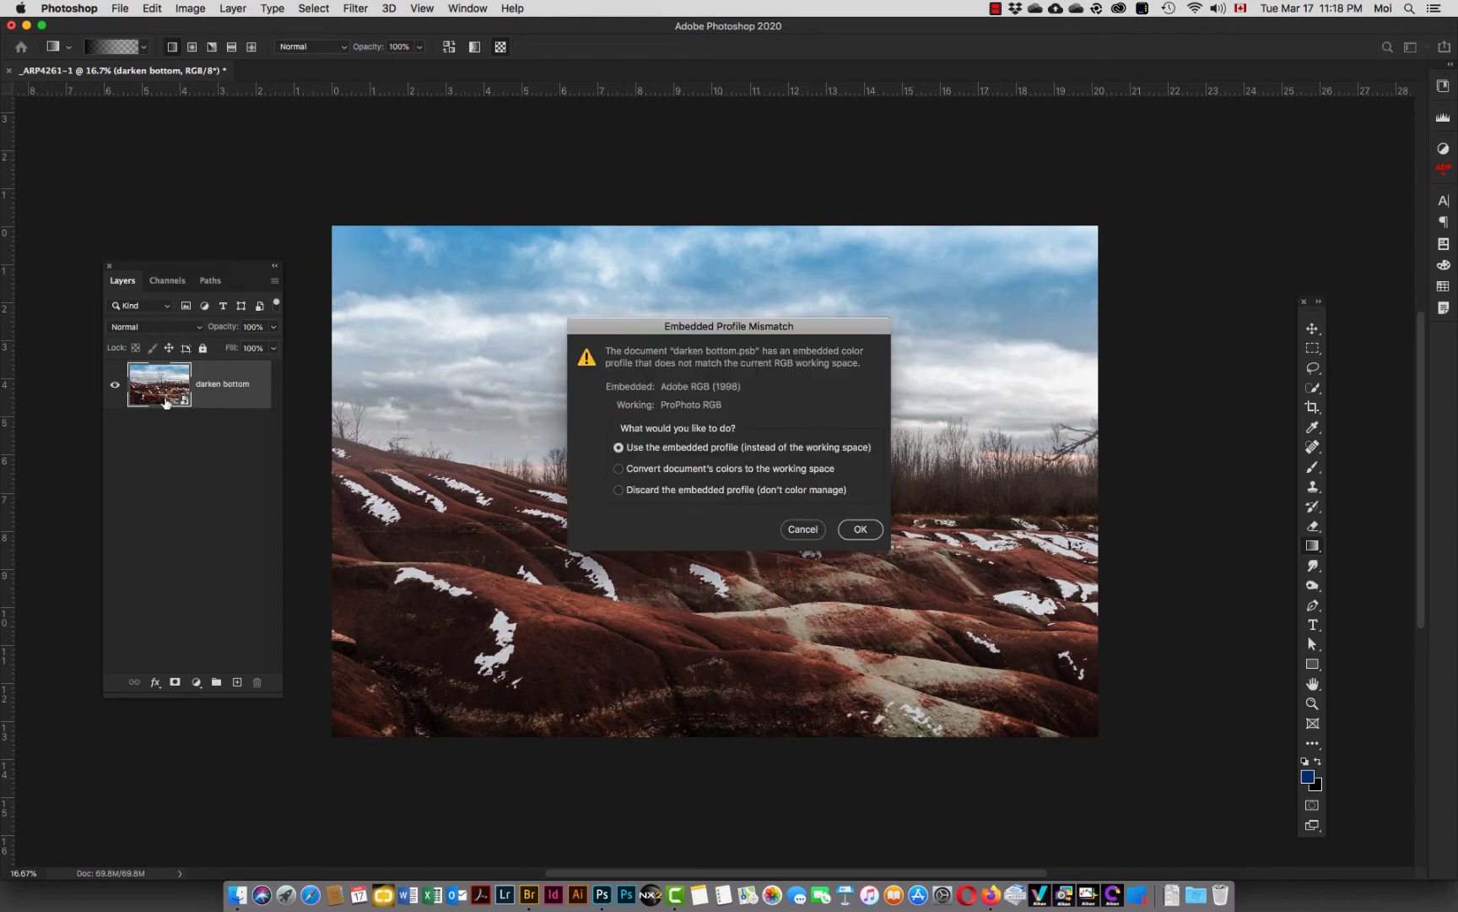
{"action": "left_click", "coordinate": [858, 539]}
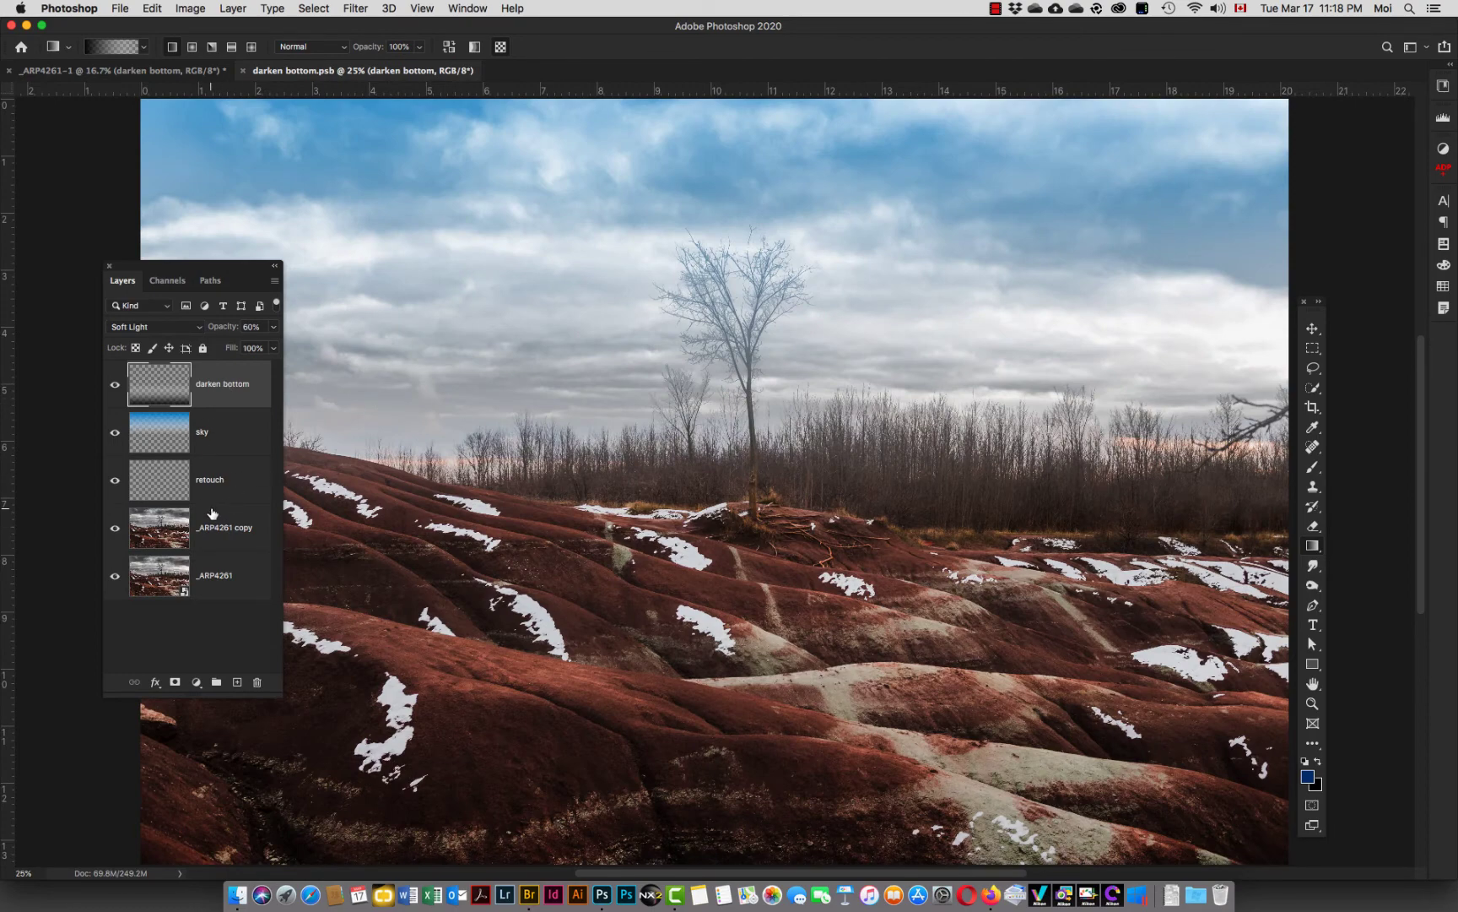
Add a Black & White adjustment (Reds -2, Yellows 187, Greens -110, Cyans -153, Blues -66, Magentas -31) above darken bottom, then save and close the contents.
{"action": "left_click", "coordinate": [196, 682]}
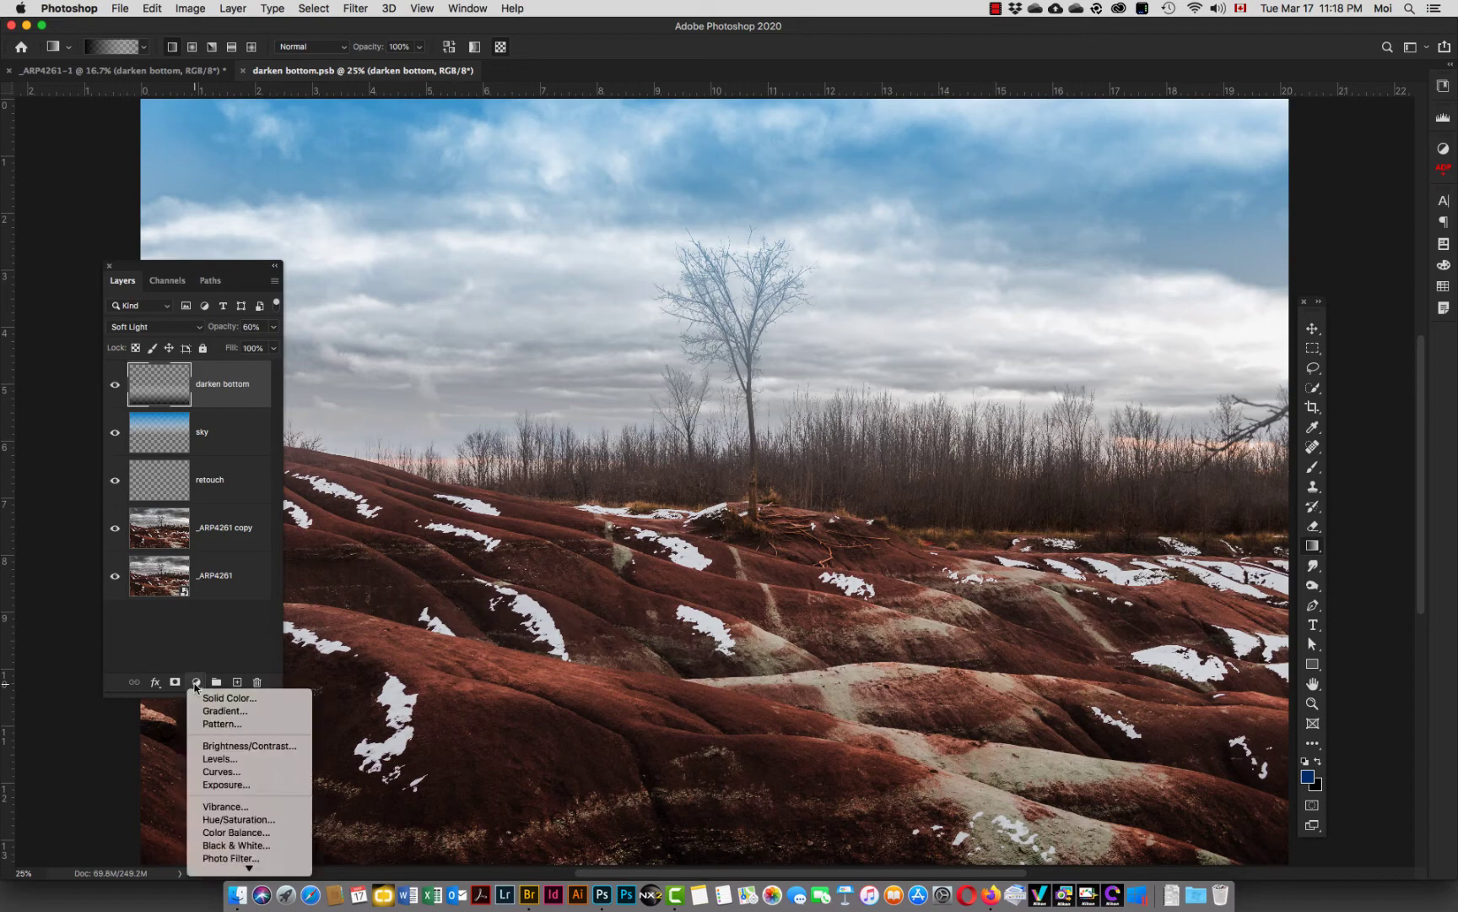
{"action": "left_click", "coordinate": [253, 844]}
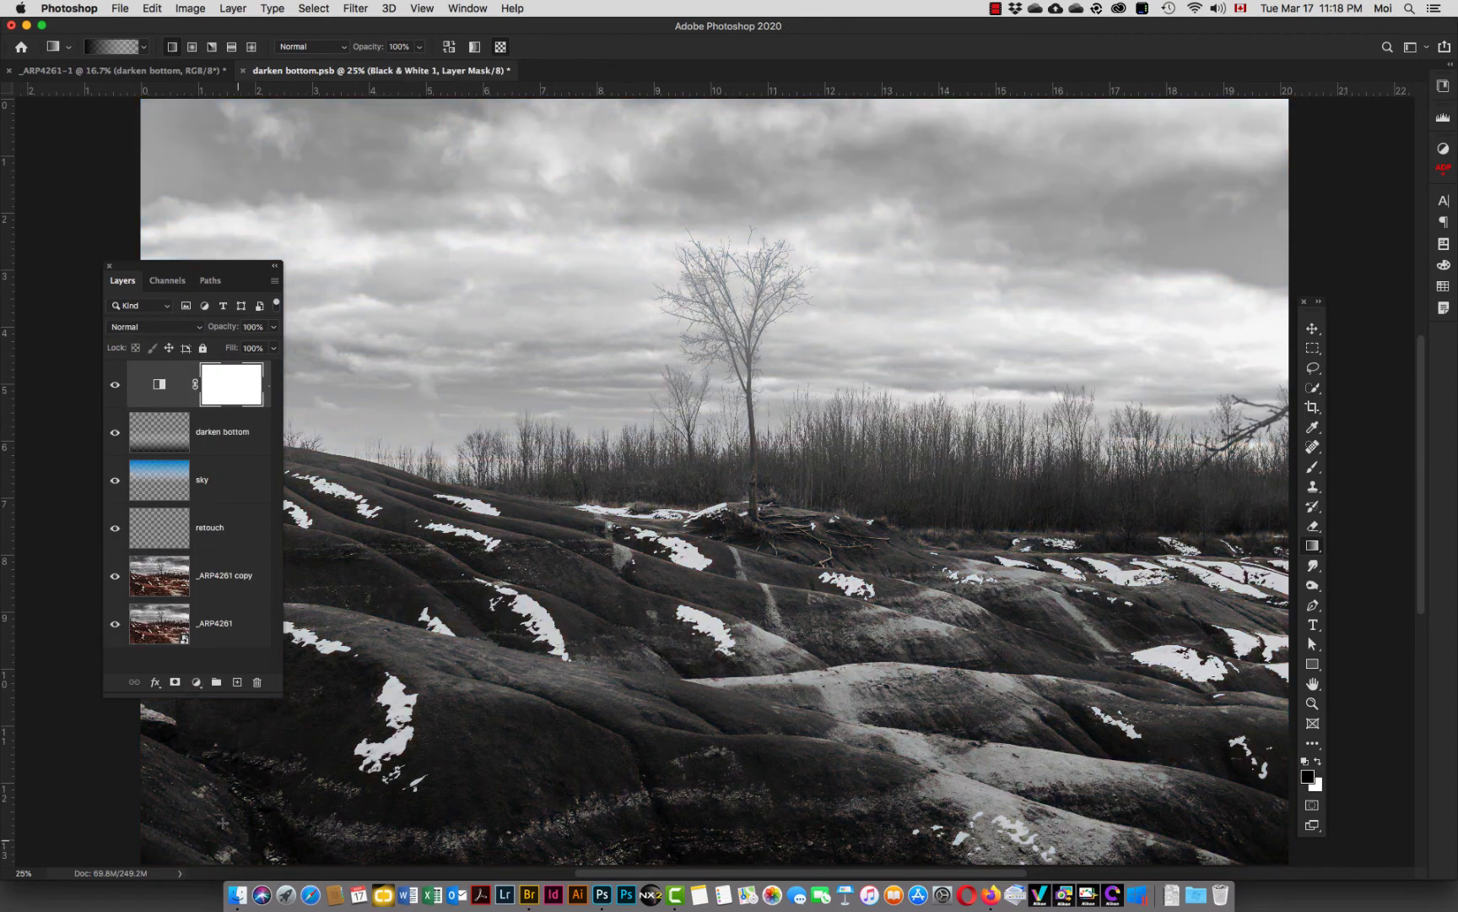
{"action": "left_click", "coordinate": [158, 384]}
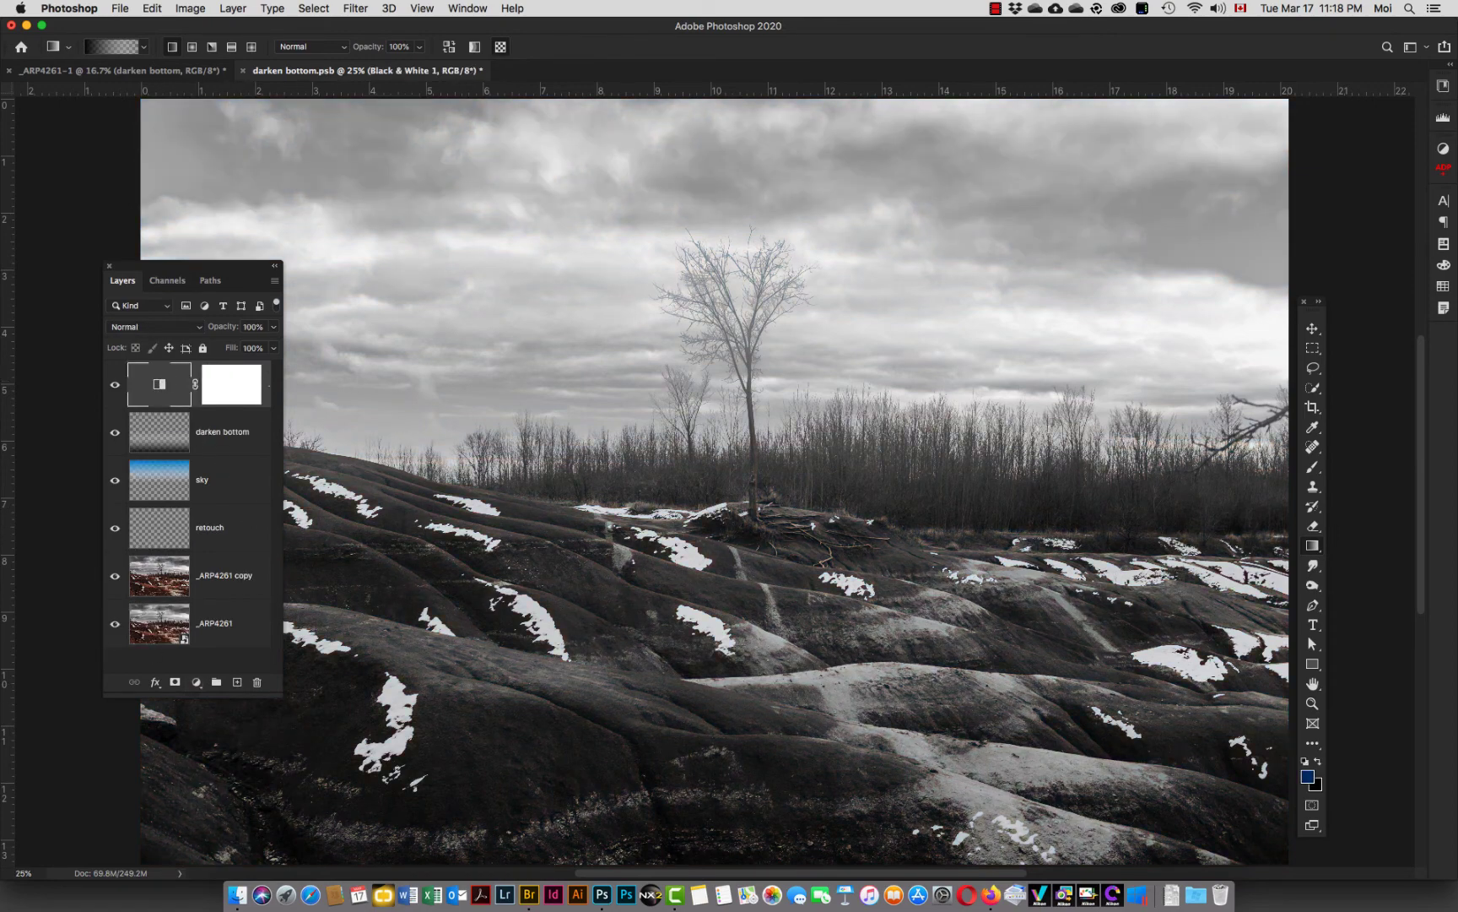
{"action": "left_click_drag", "start_coordinate": [80, 505], "coordinate": [412, 540]}
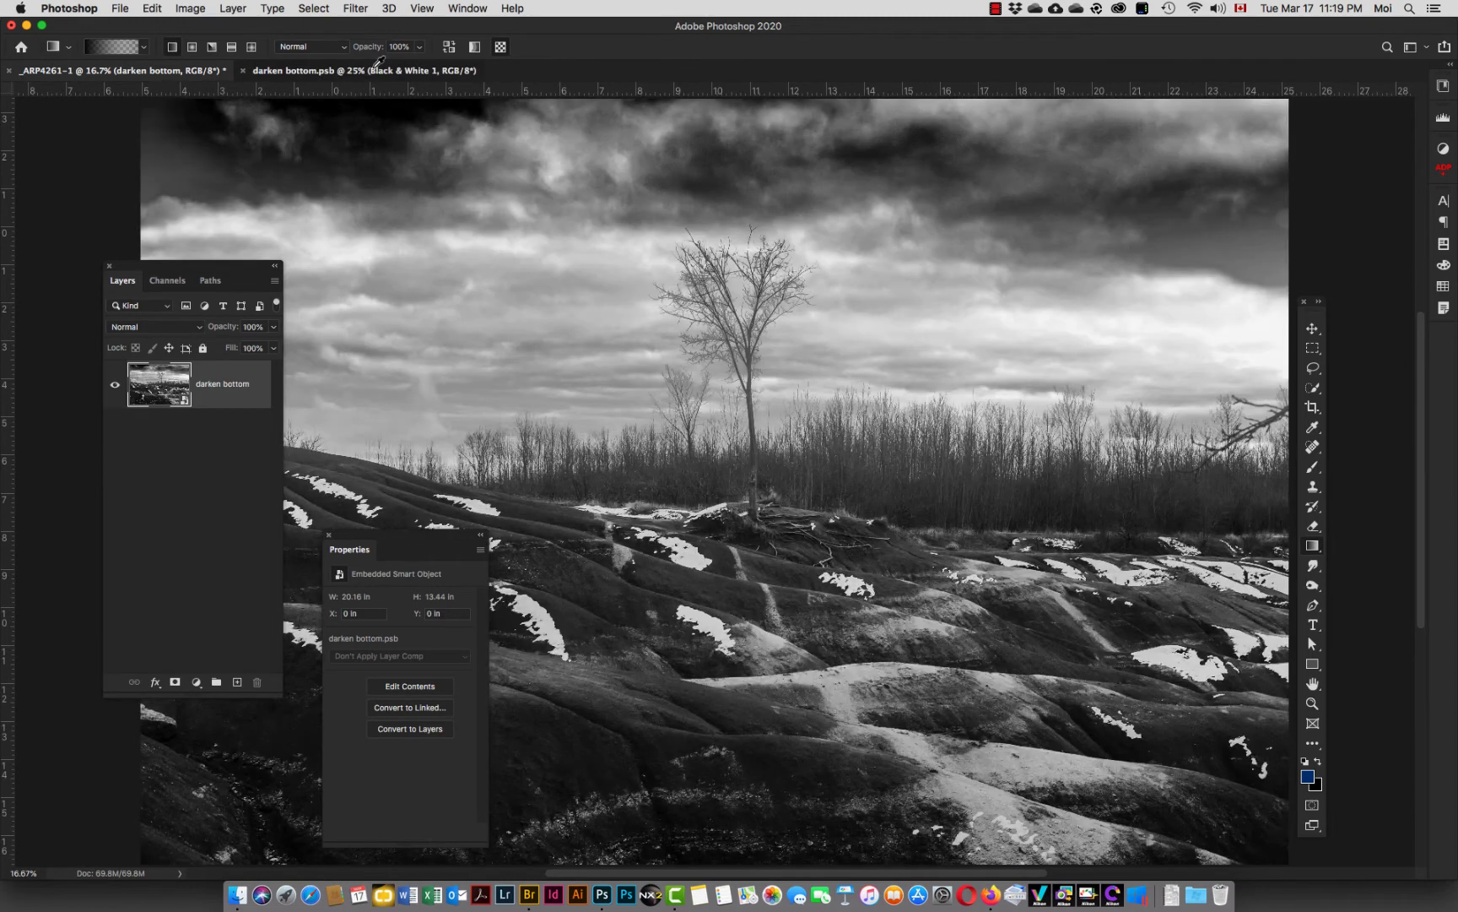
{"action": "left_click", "coordinate": [377, 62]}
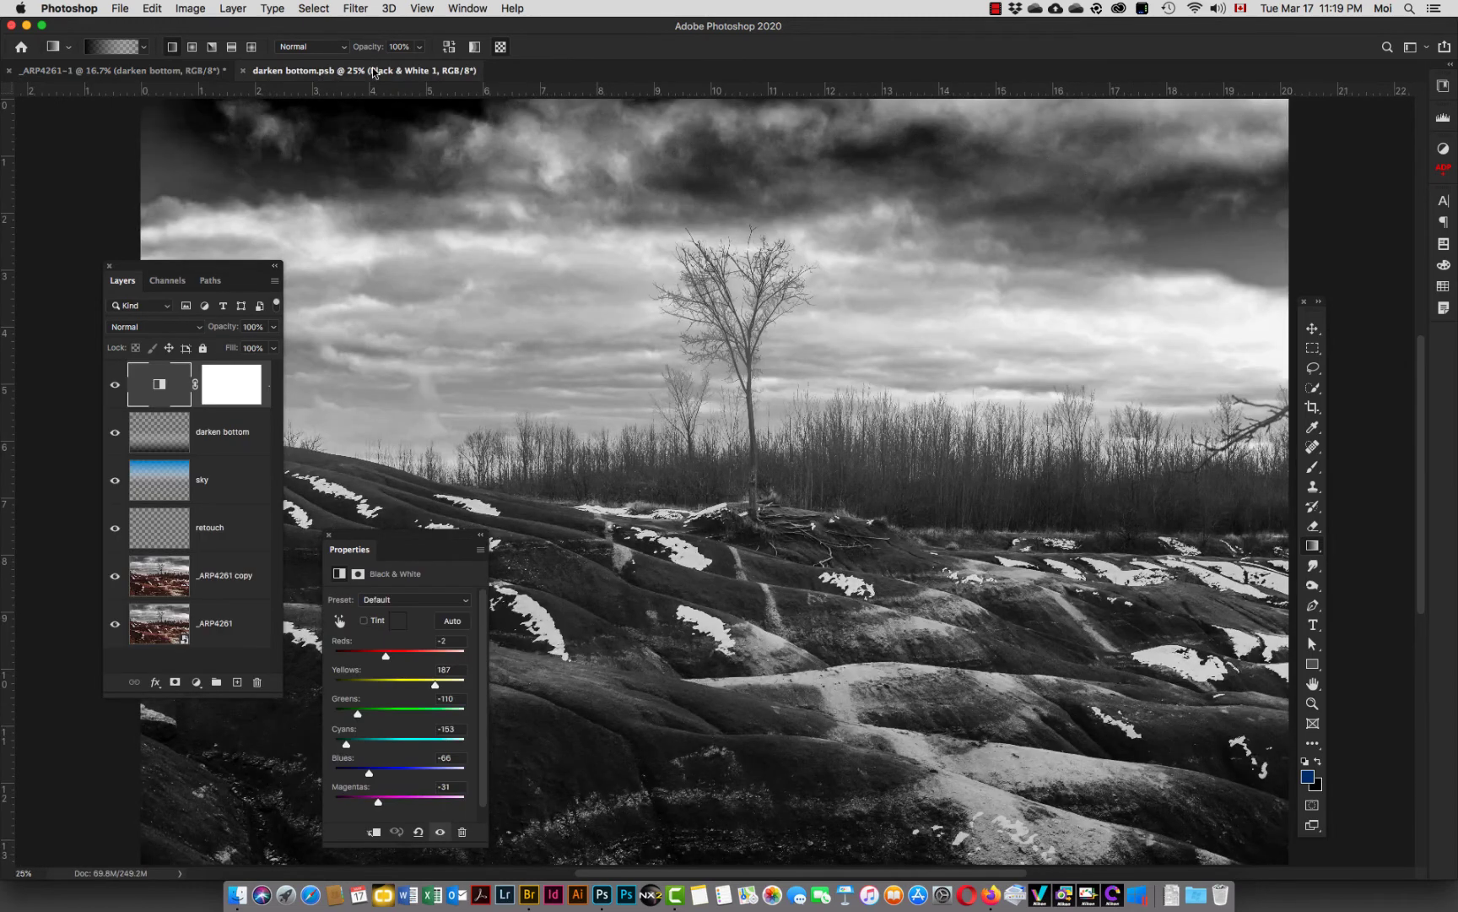
{"action": "key", "text": "super+w"}
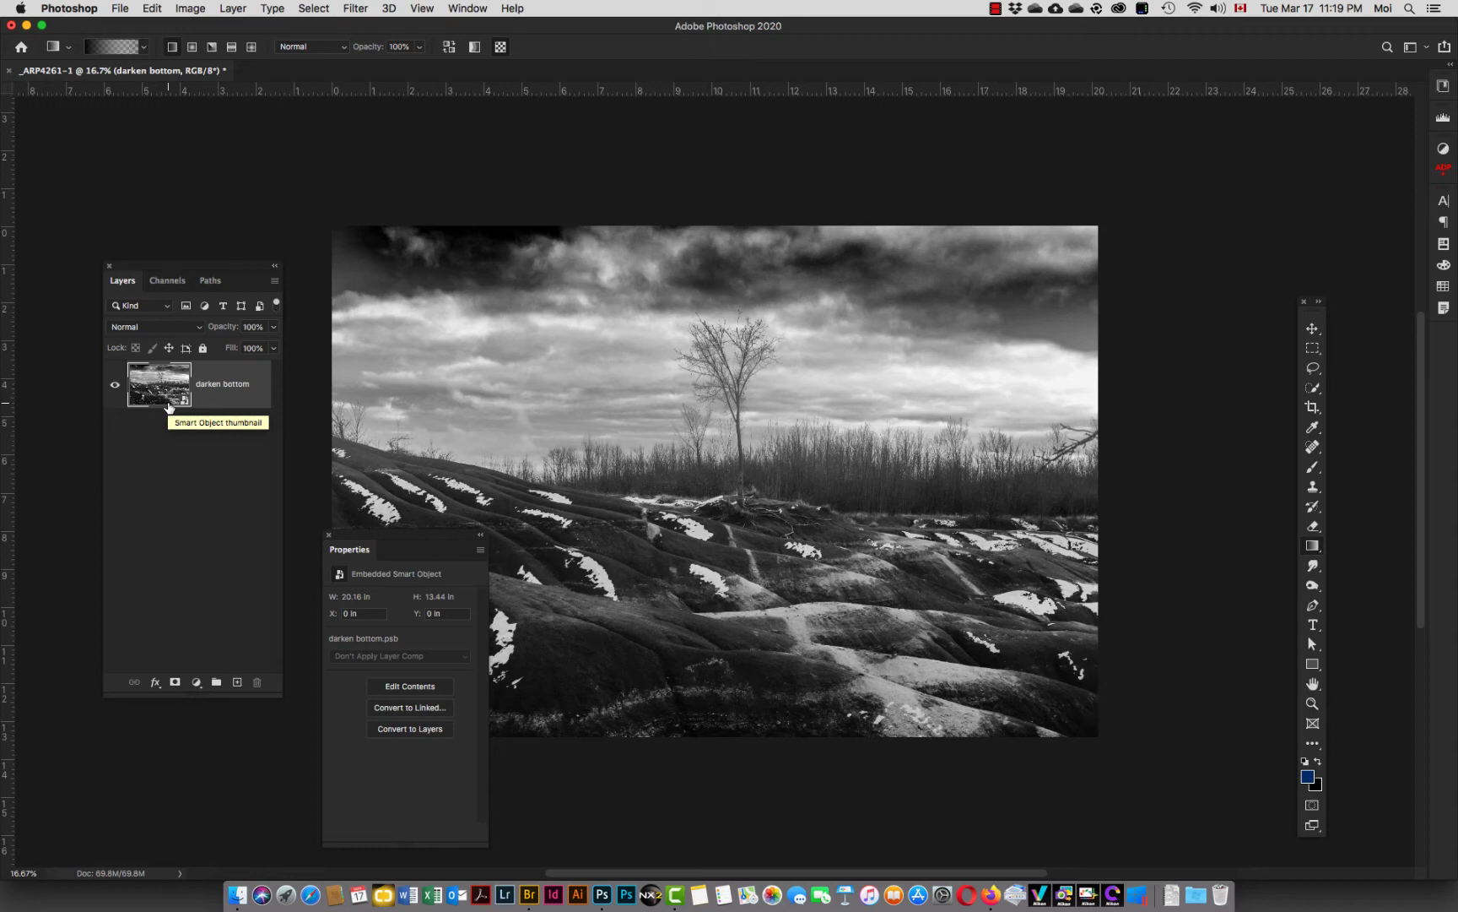
Reopen the darken bottom Smart Object's contents and set the Black & White adjustment layer's blend mode to Luminosity.
{"action": "double_click", "coordinate": [171, 393]}
{"action": "key", "text": "Return"}
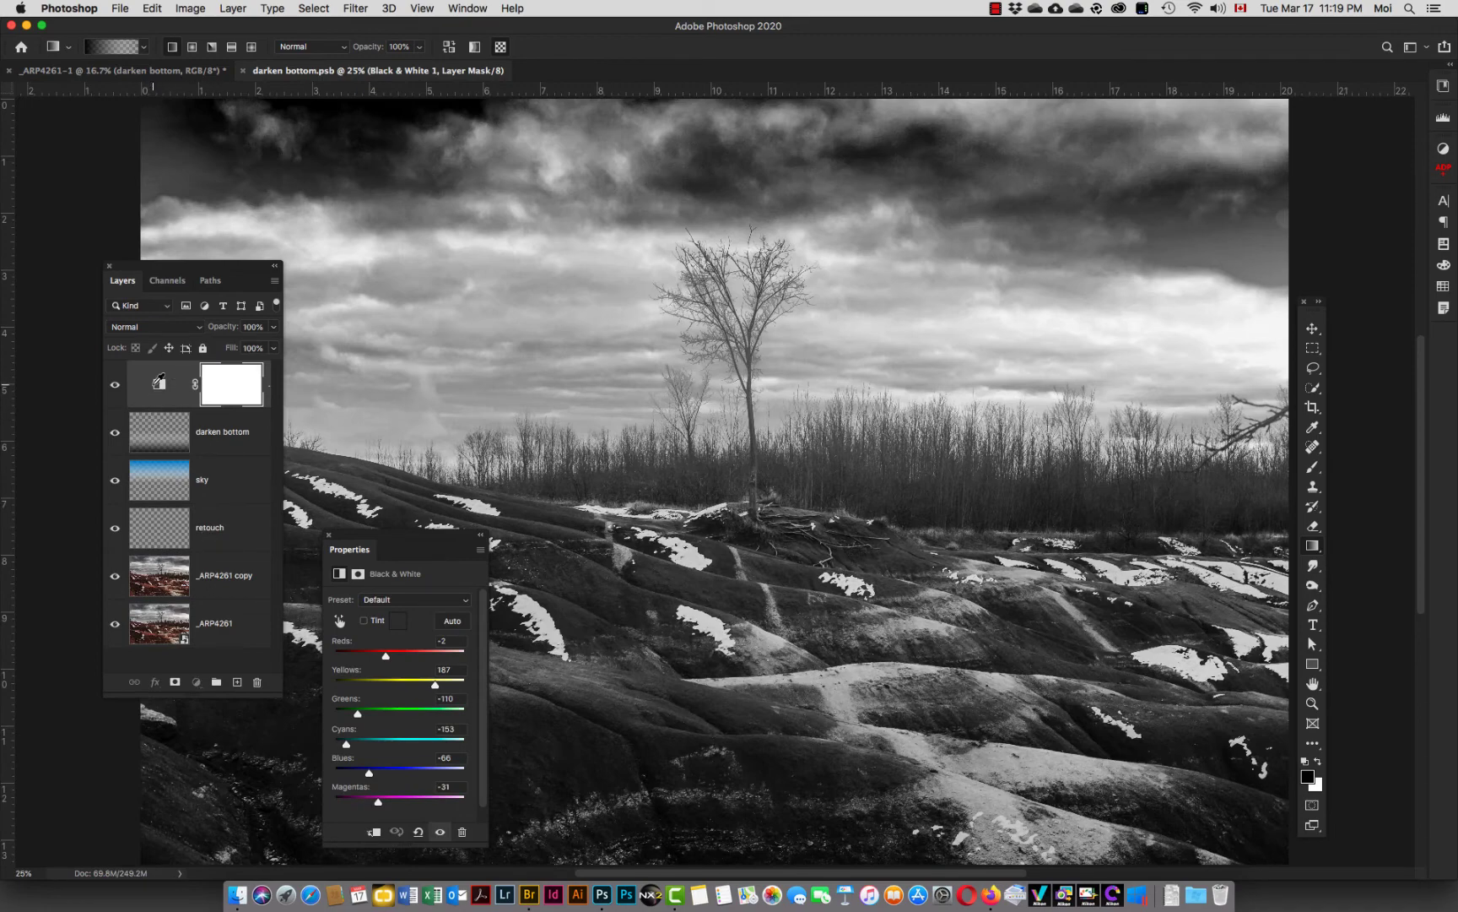
{"action": "left_click", "coordinate": [160, 384]}
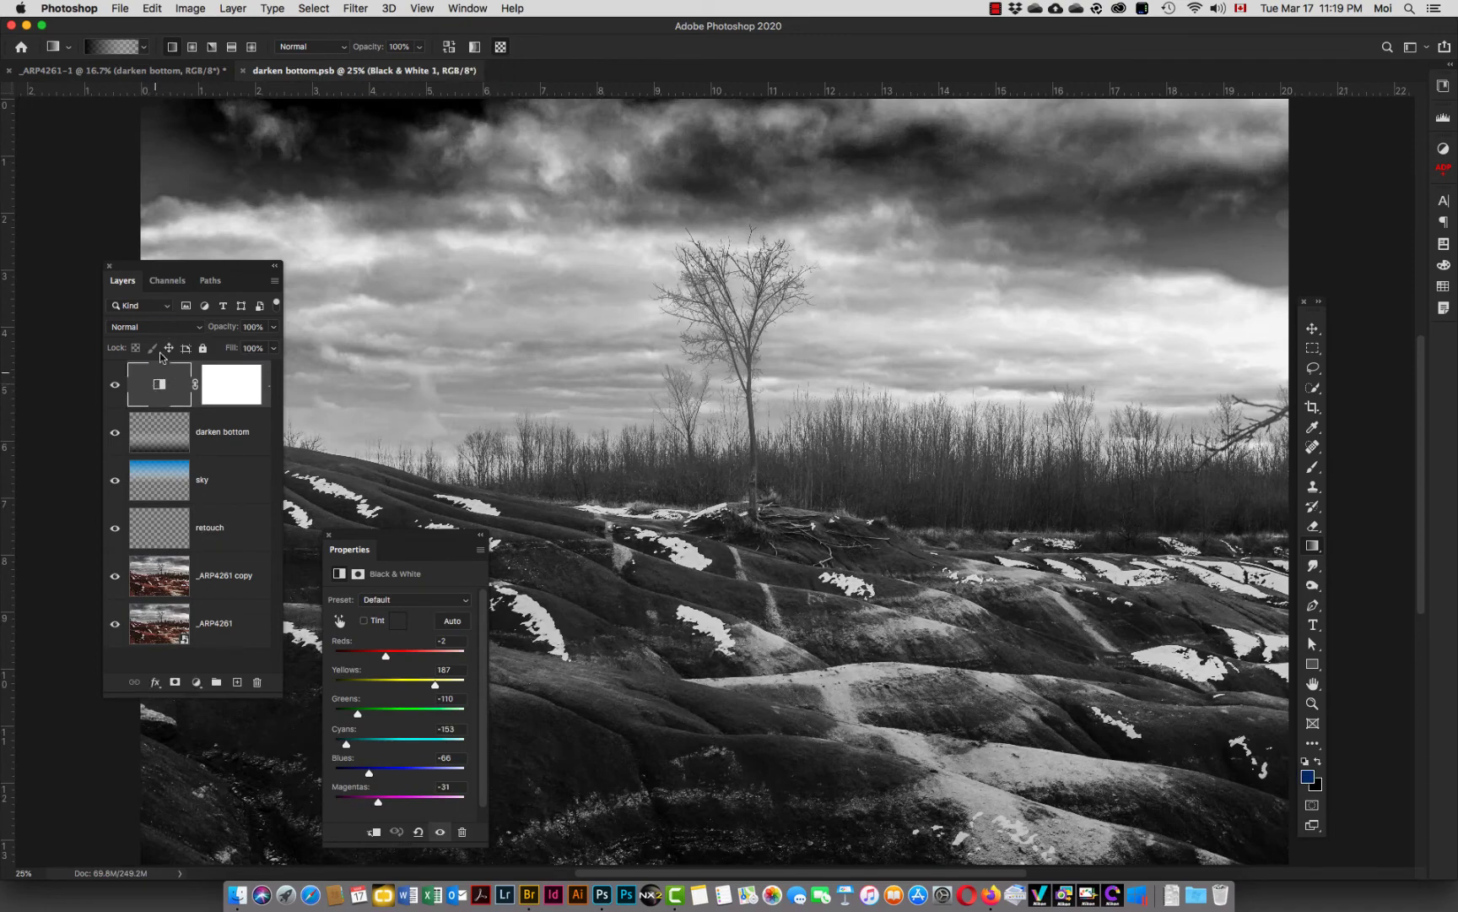
{"action": "left_click", "coordinate": [178, 327]}
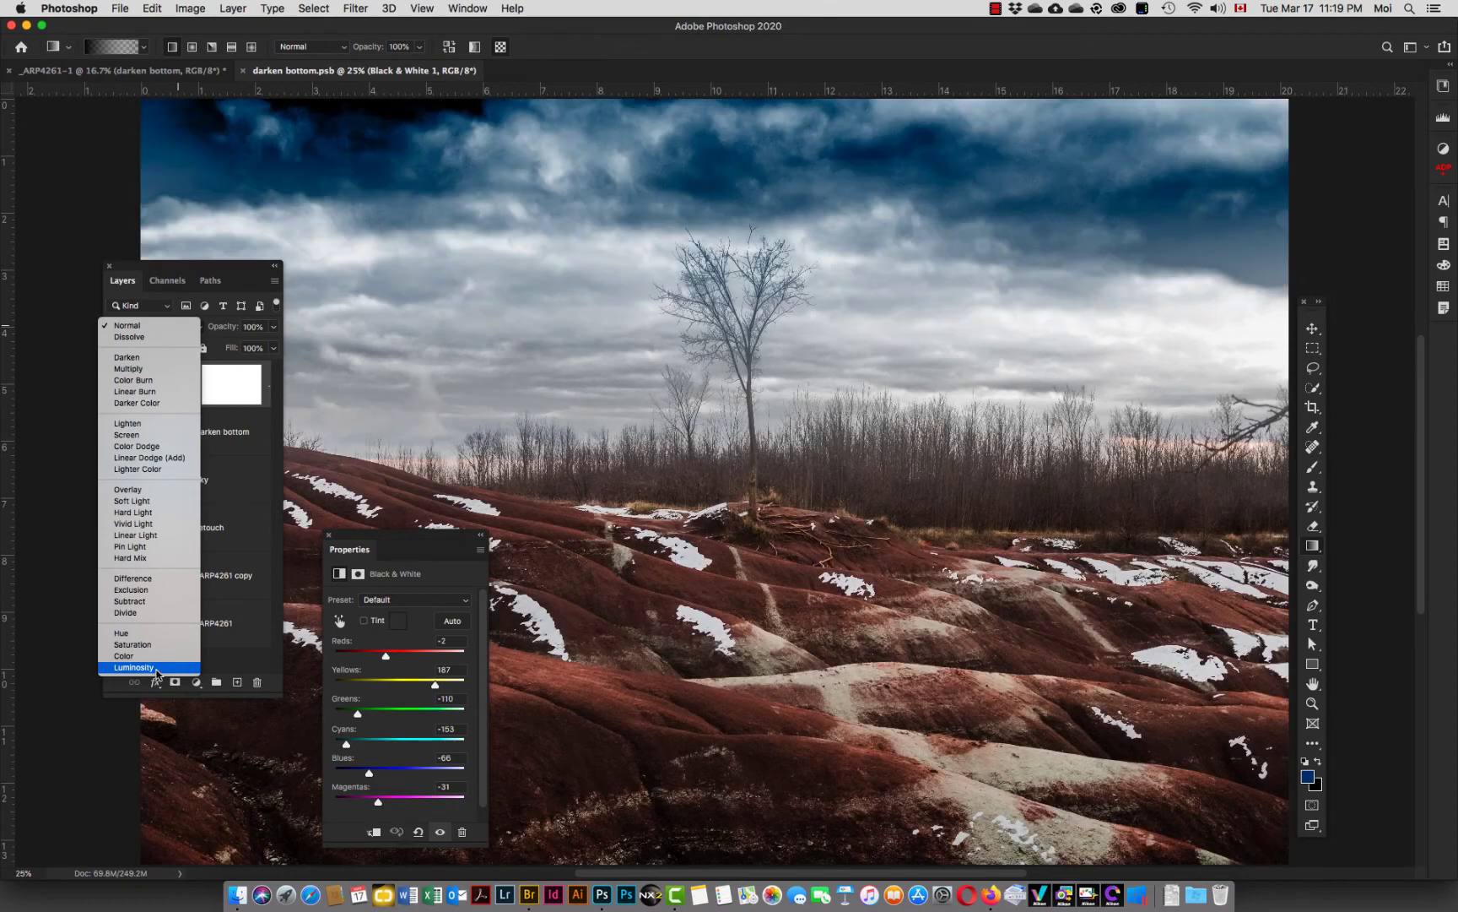
{"action": "left_click", "coordinate": [157, 671]}
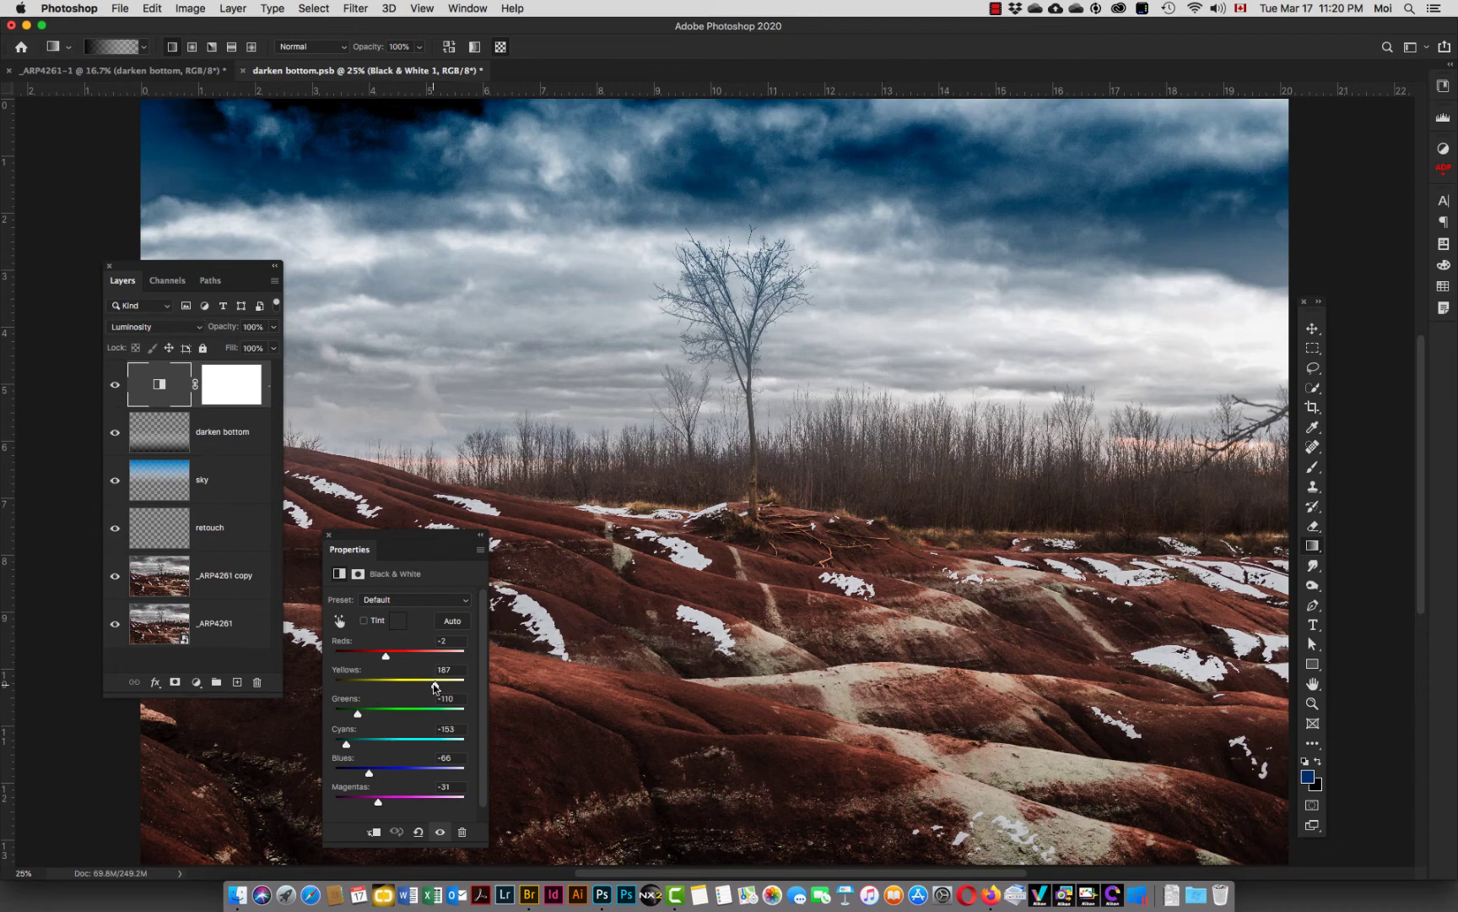
Set the Black & White adjustment to Reds -20, Yellows 149, Cyans 67 and Blues -110, then save and close the contents.
{"action": "left_click_drag", "start_coordinate": [434, 686], "coordinate": [380, 657]}
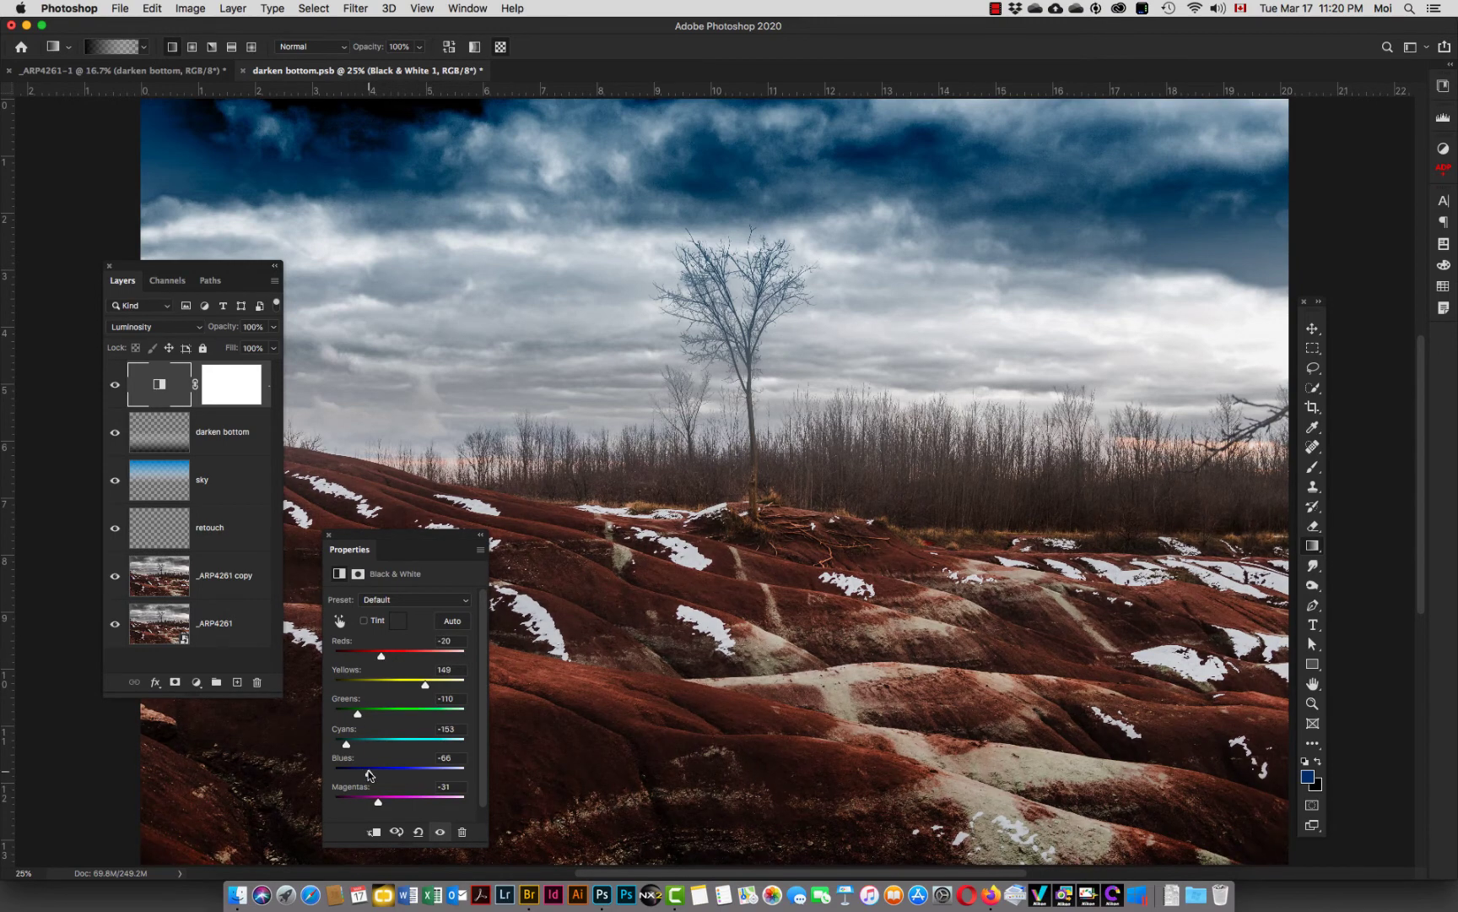
{"action": "mouse_move", "coordinate": [370, 773]}
{"action": "left_mouse_down"}
{"action": "mouse_move", "coordinate": [414, 780]}
{"action": "mouse_move", "coordinate": [377, 746]}
{"action": "mouse_move", "coordinate": [413, 748]}
{"action": "mouse_move", "coordinate": [398, 773]}
{"action": "mouse_move", "coordinate": [358, 776]}
{"action": "left_mouse_up"}
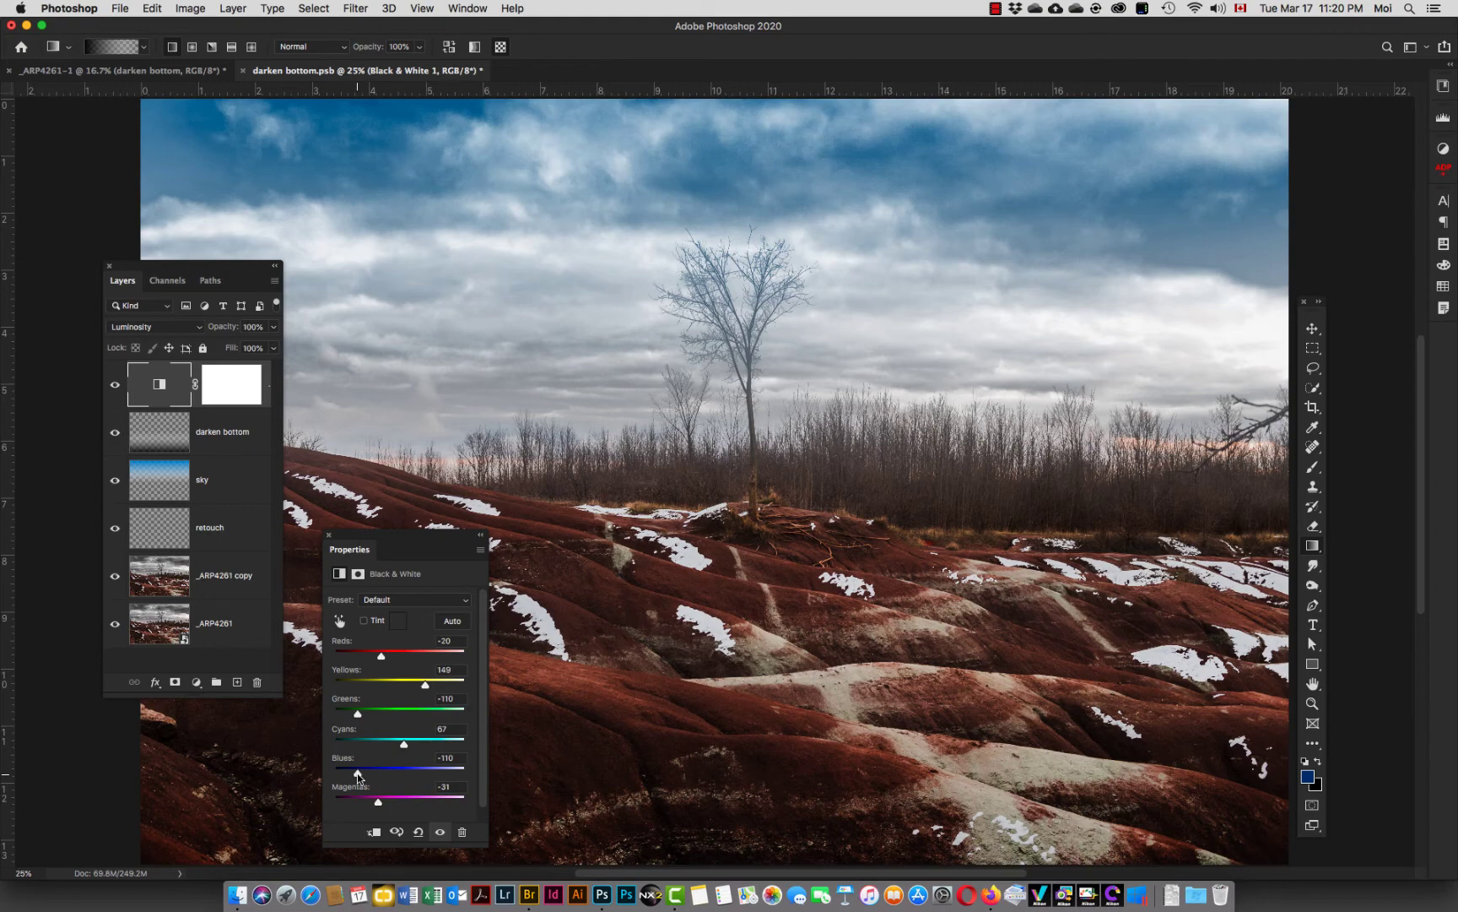
{"action": "key", "text": "super+s"}
{"action": "key", "text": "super+w"}
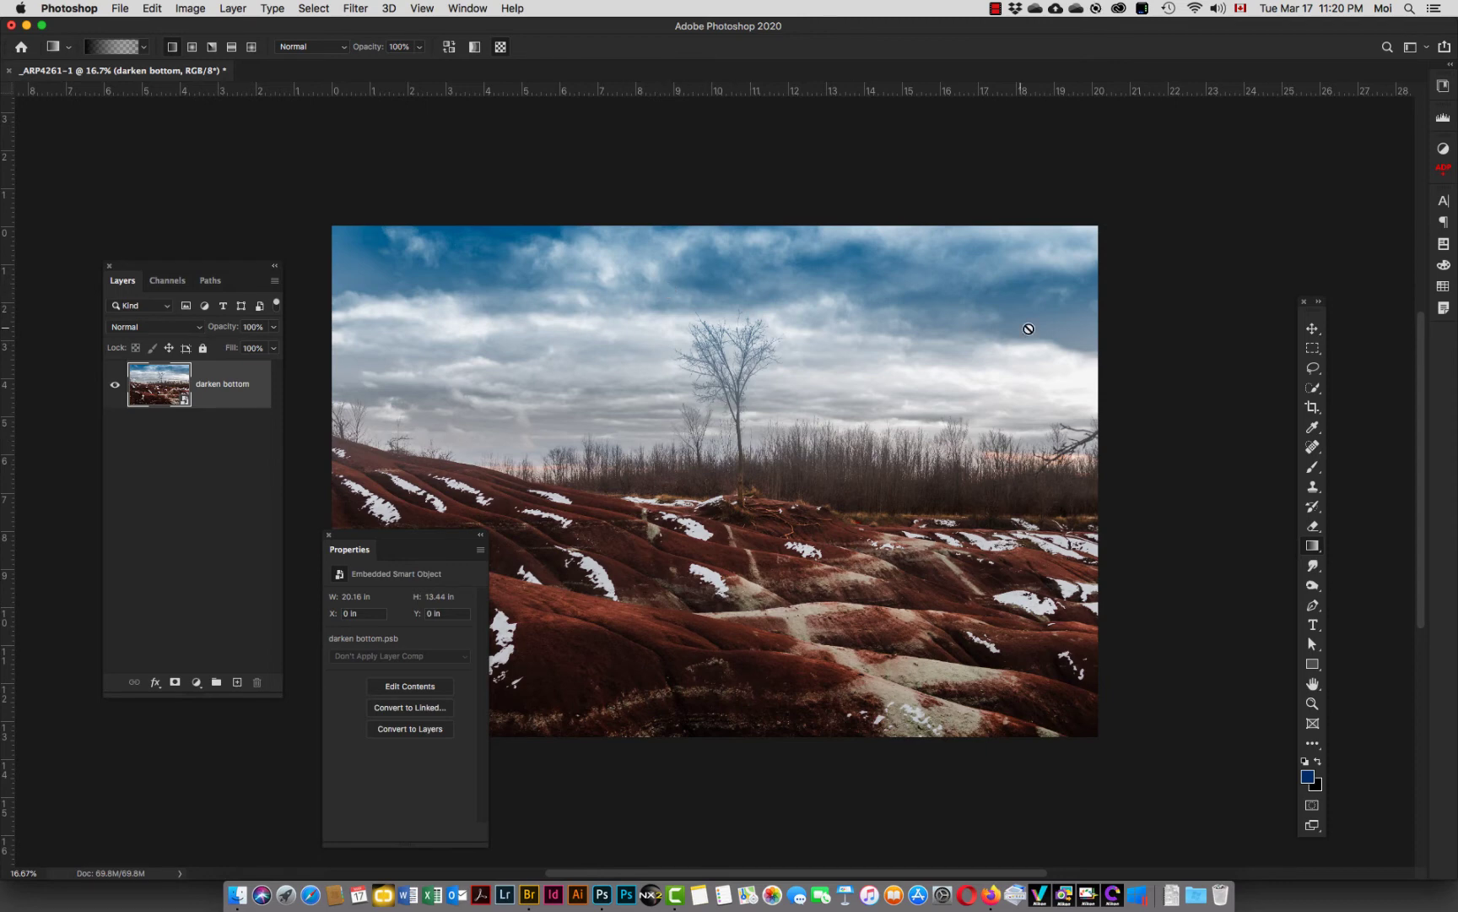
Apply a Black & White Camera Raw Filter with Temperature -28, Tint -39, Exposure +0.15 and Contrast +43, plus shadow and tone curve adjustments.
{"action": "left_click", "coordinate": [1312, 330]}
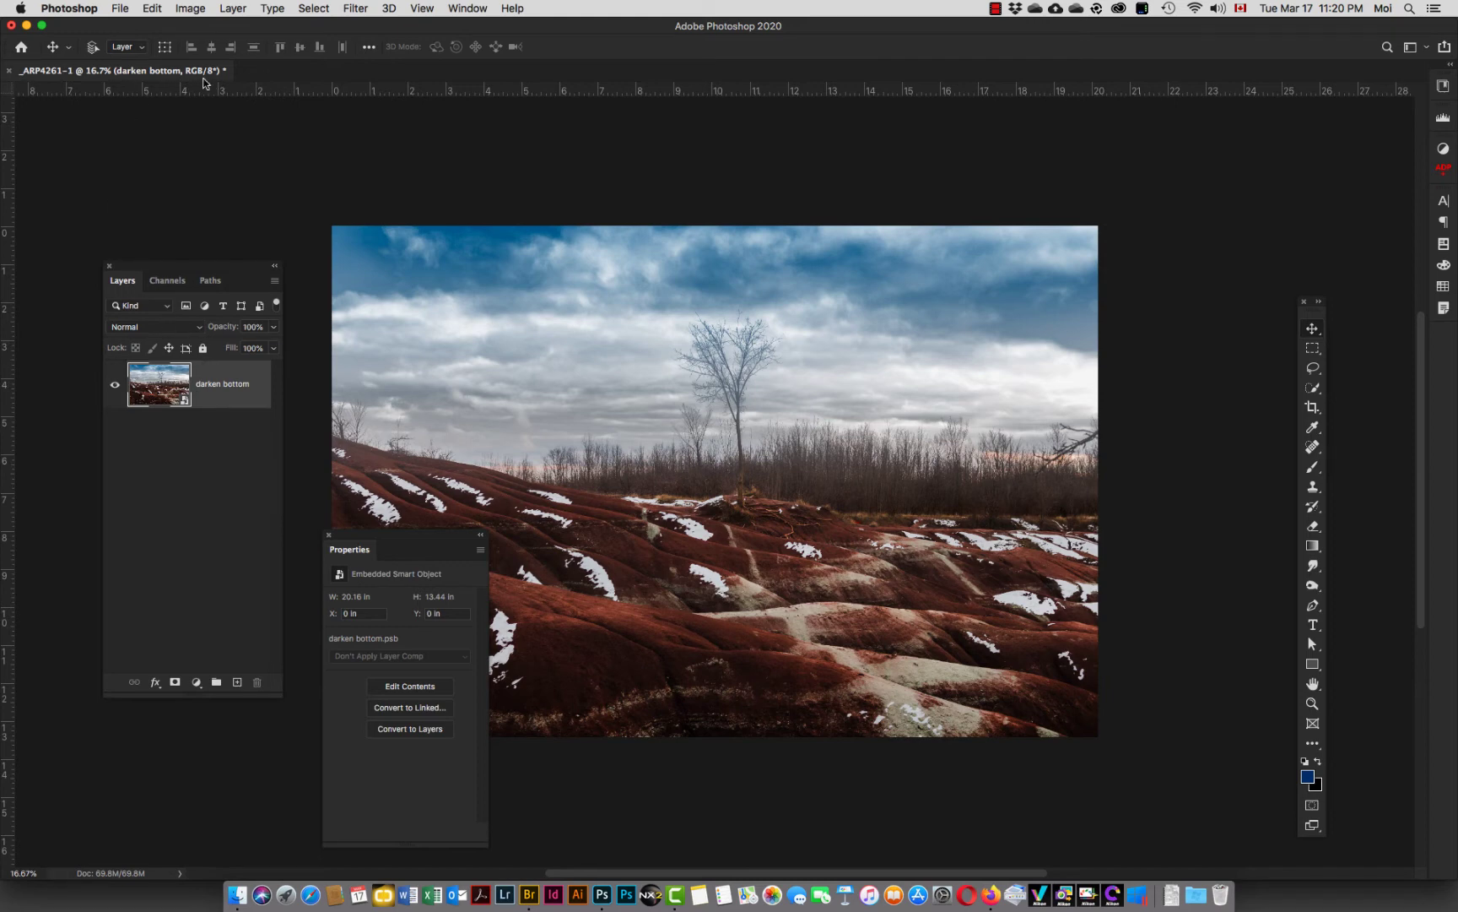
{"action": "left_click", "coordinate": [354, 8]}
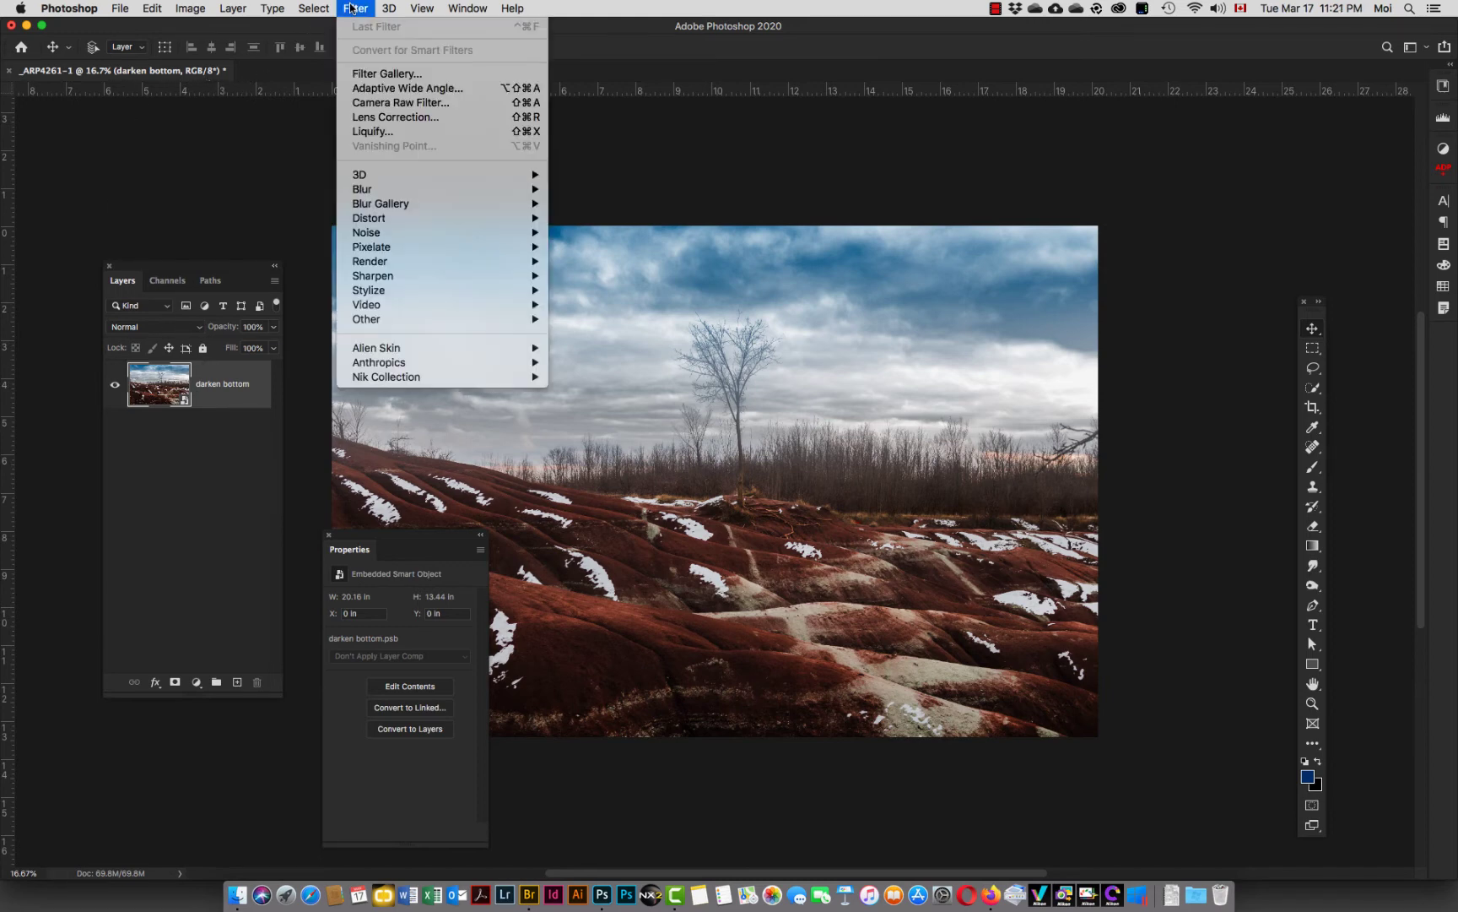
{"action": "left_click", "coordinate": [373, 110]}
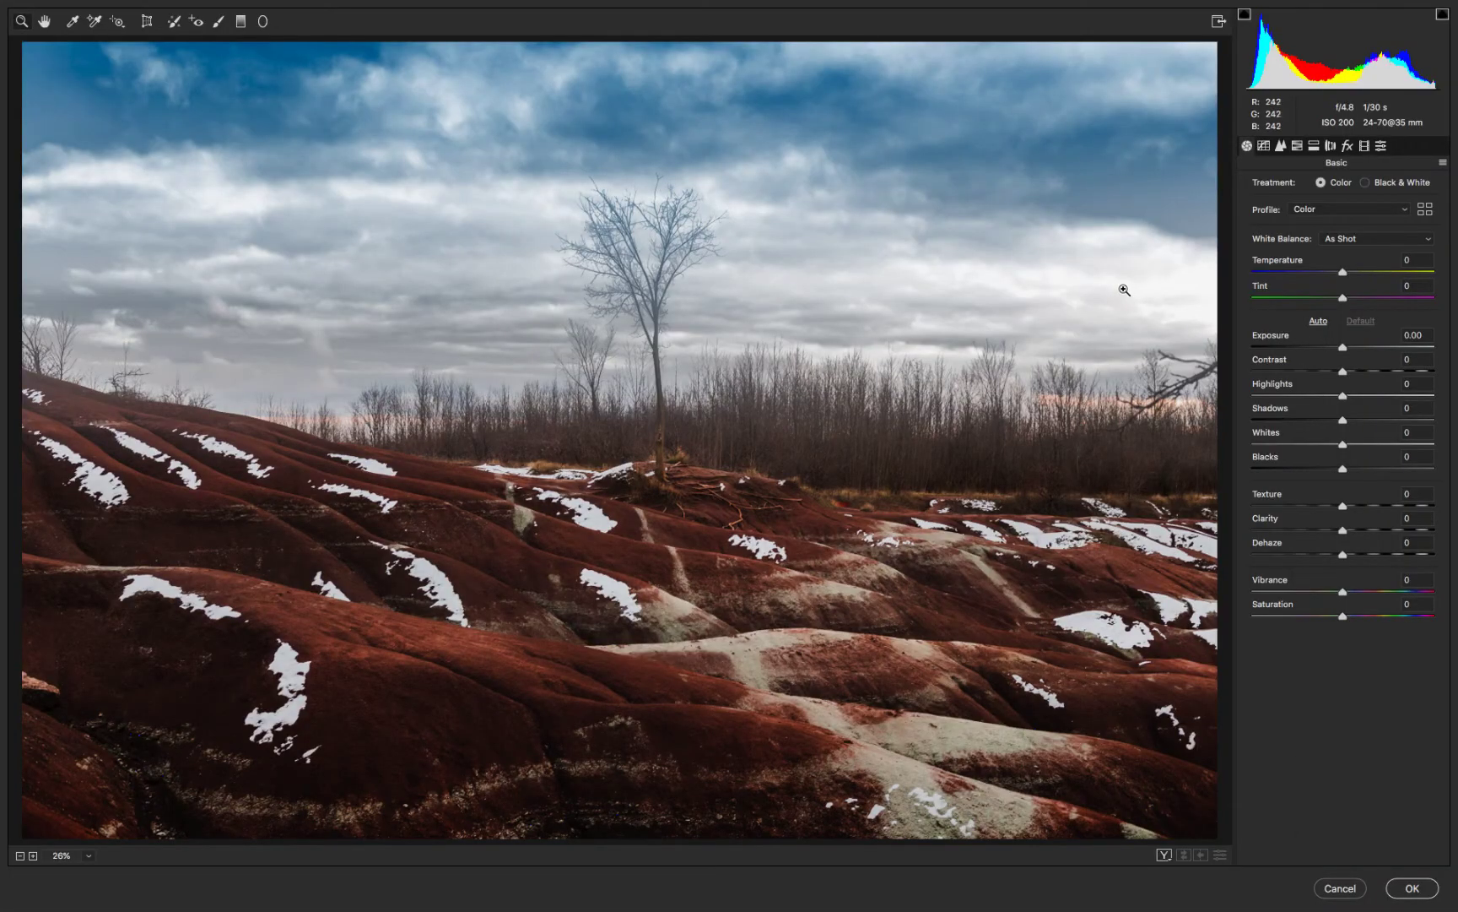
{"action": "left_click", "coordinate": [1365, 182]}
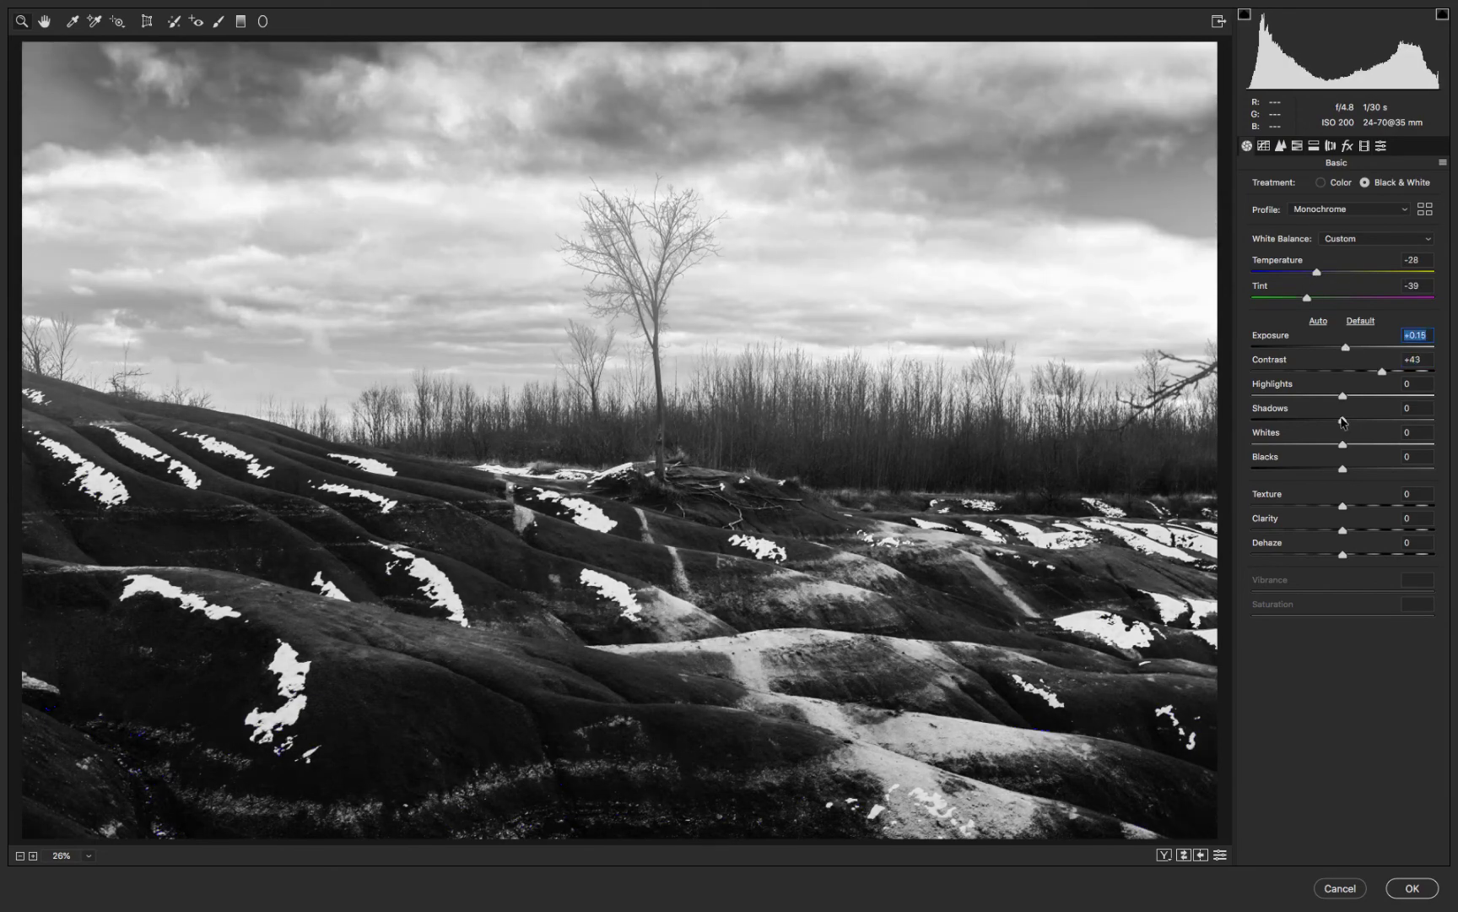
{"action": "left_click_drag", "start_coordinate": [1347, 421], "coordinate": [1365, 422]}
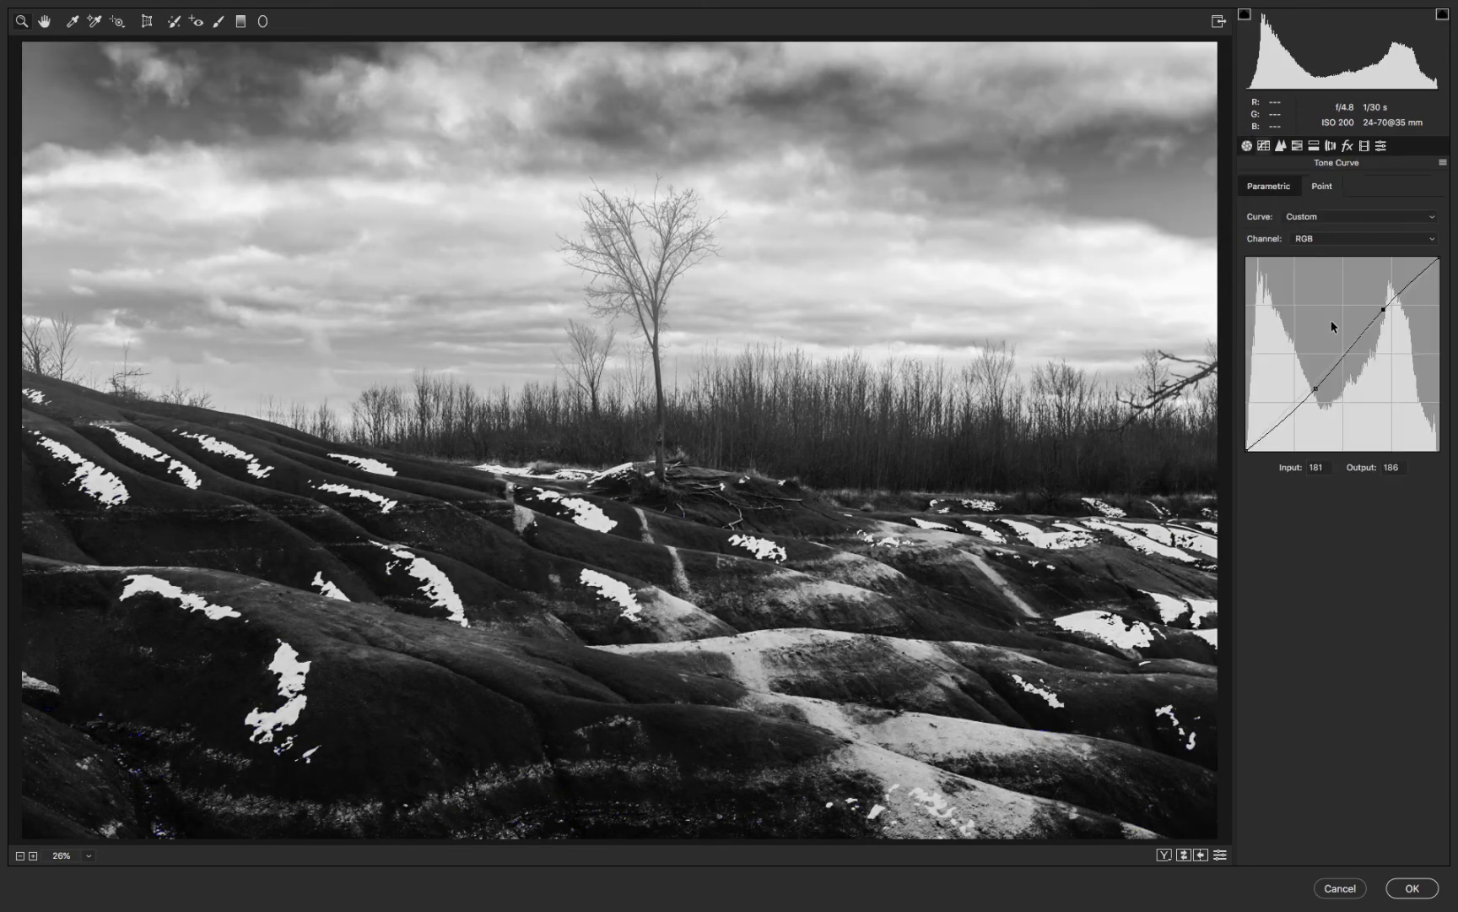
{"action": "left_click", "coordinate": [1424, 888]}
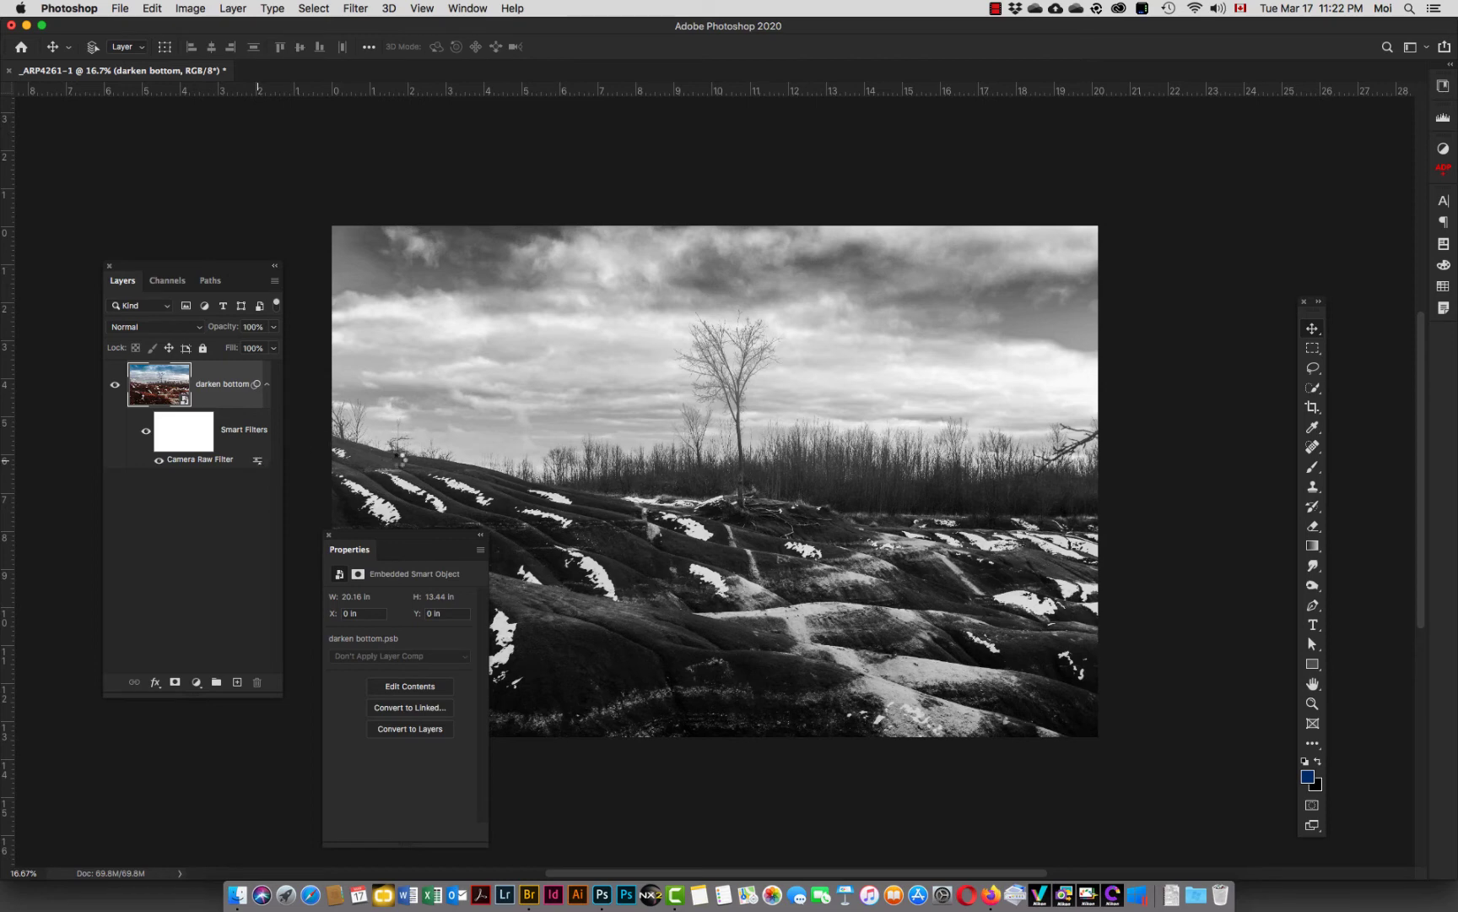
Try blending the Camera Raw smart filter in Soft Light at 63% opacity and in Overlay mode.
{"action": "double_click", "coordinate": [256, 459]}
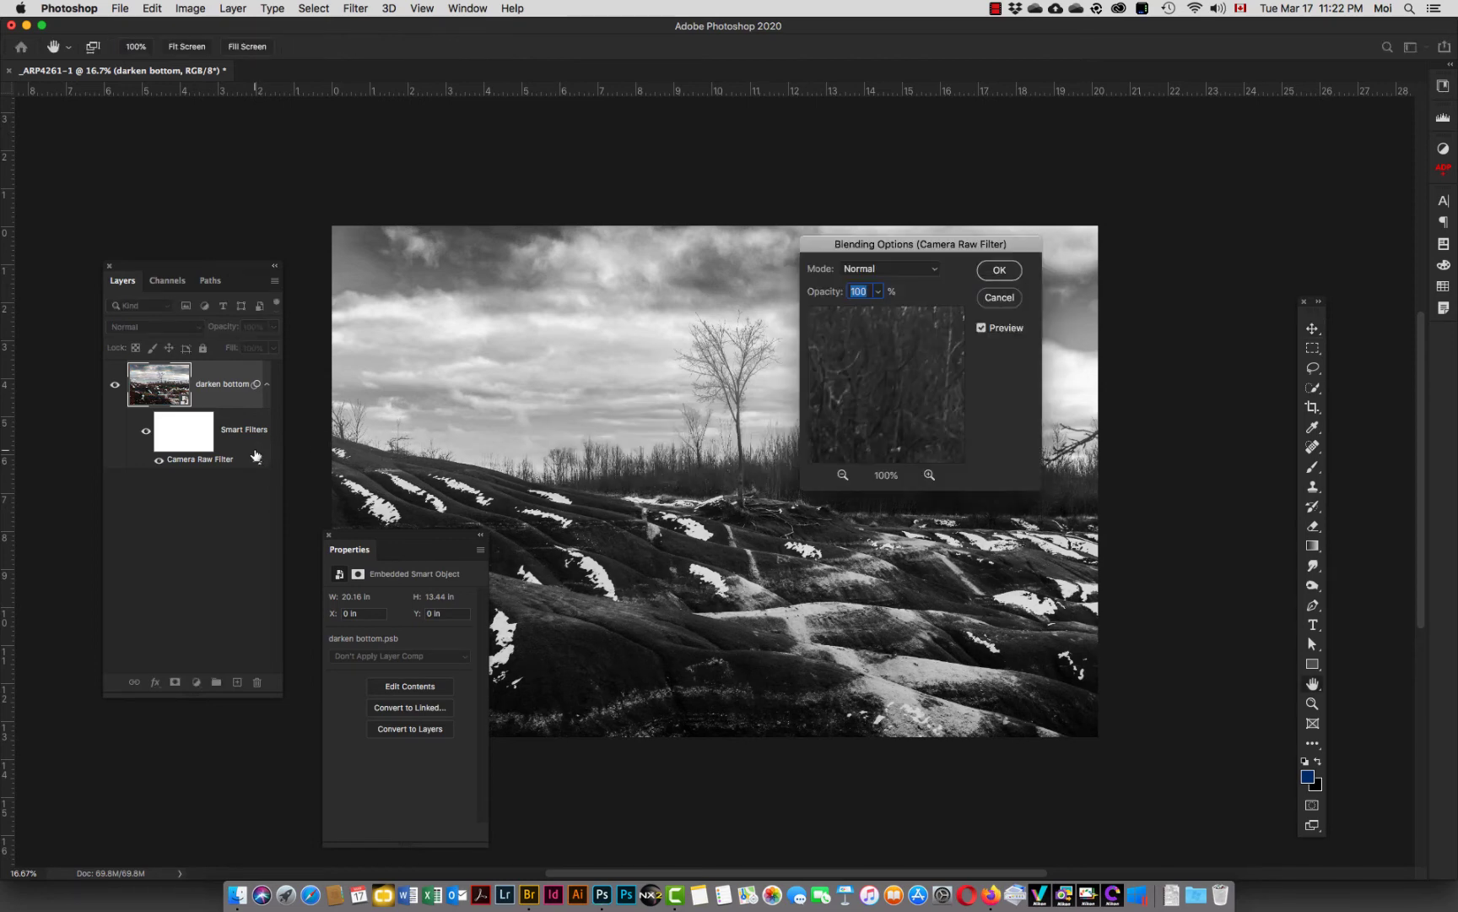
{"action": "left_click", "coordinate": [904, 272]}
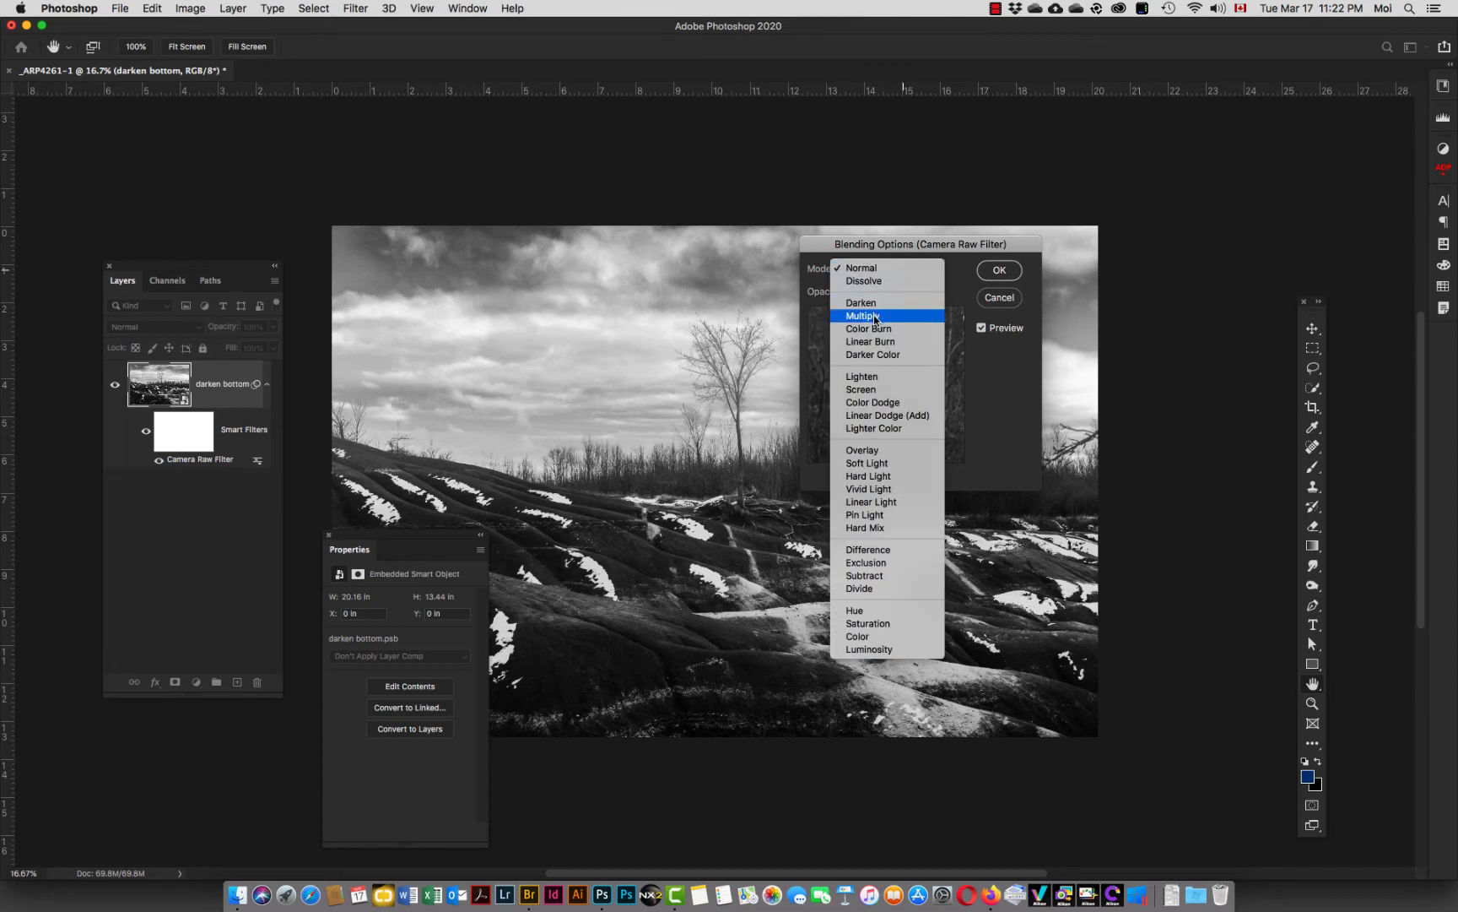
{"action": "left_click", "coordinate": [857, 464]}
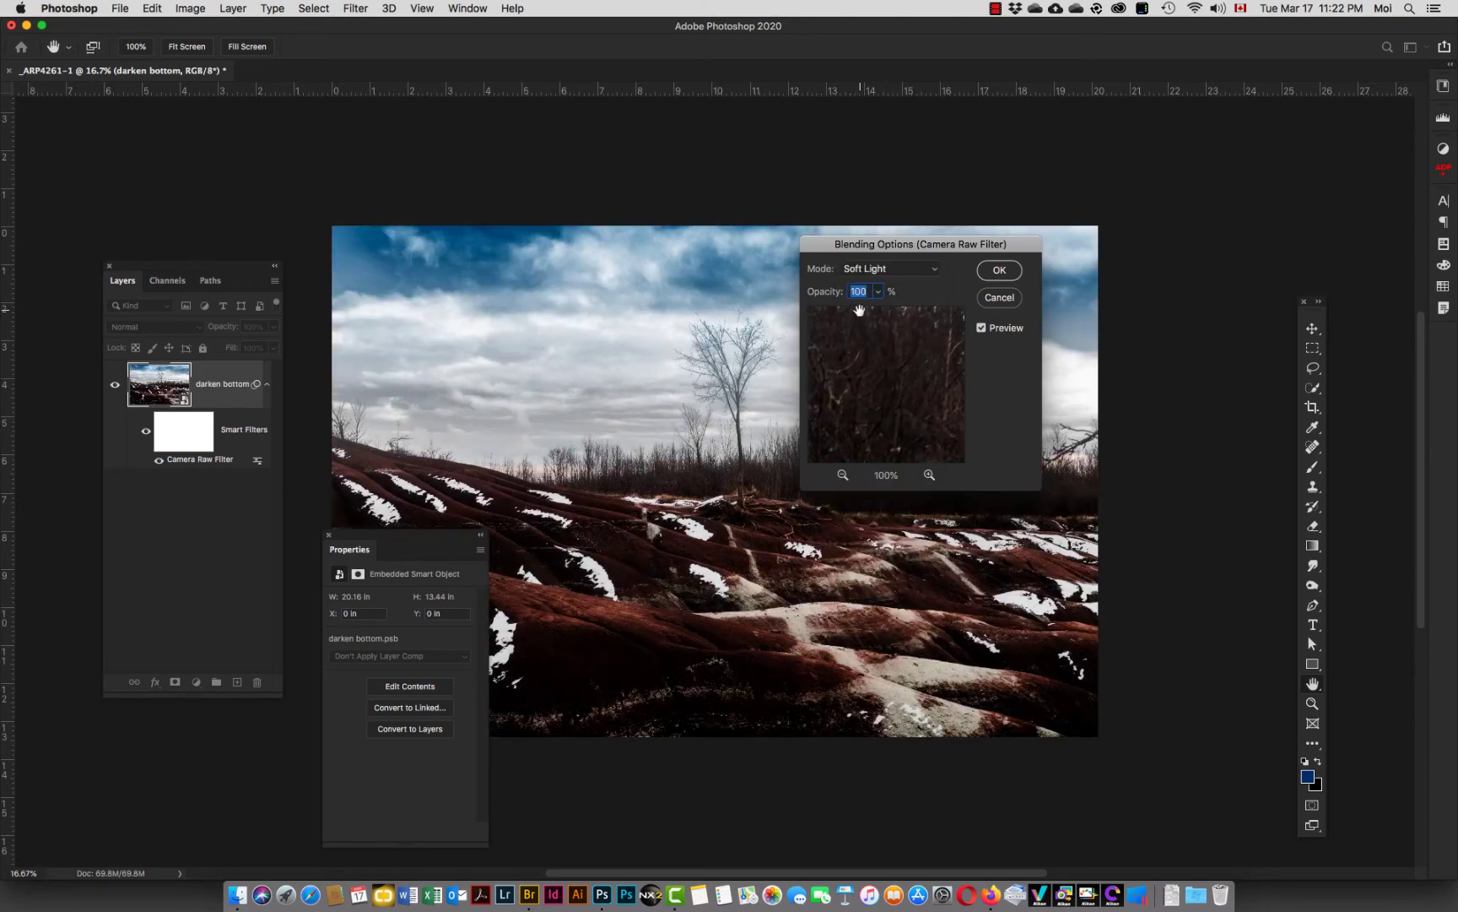
{"action": "left_click_drag", "start_coordinate": [831, 293], "coordinate": [815, 293]}
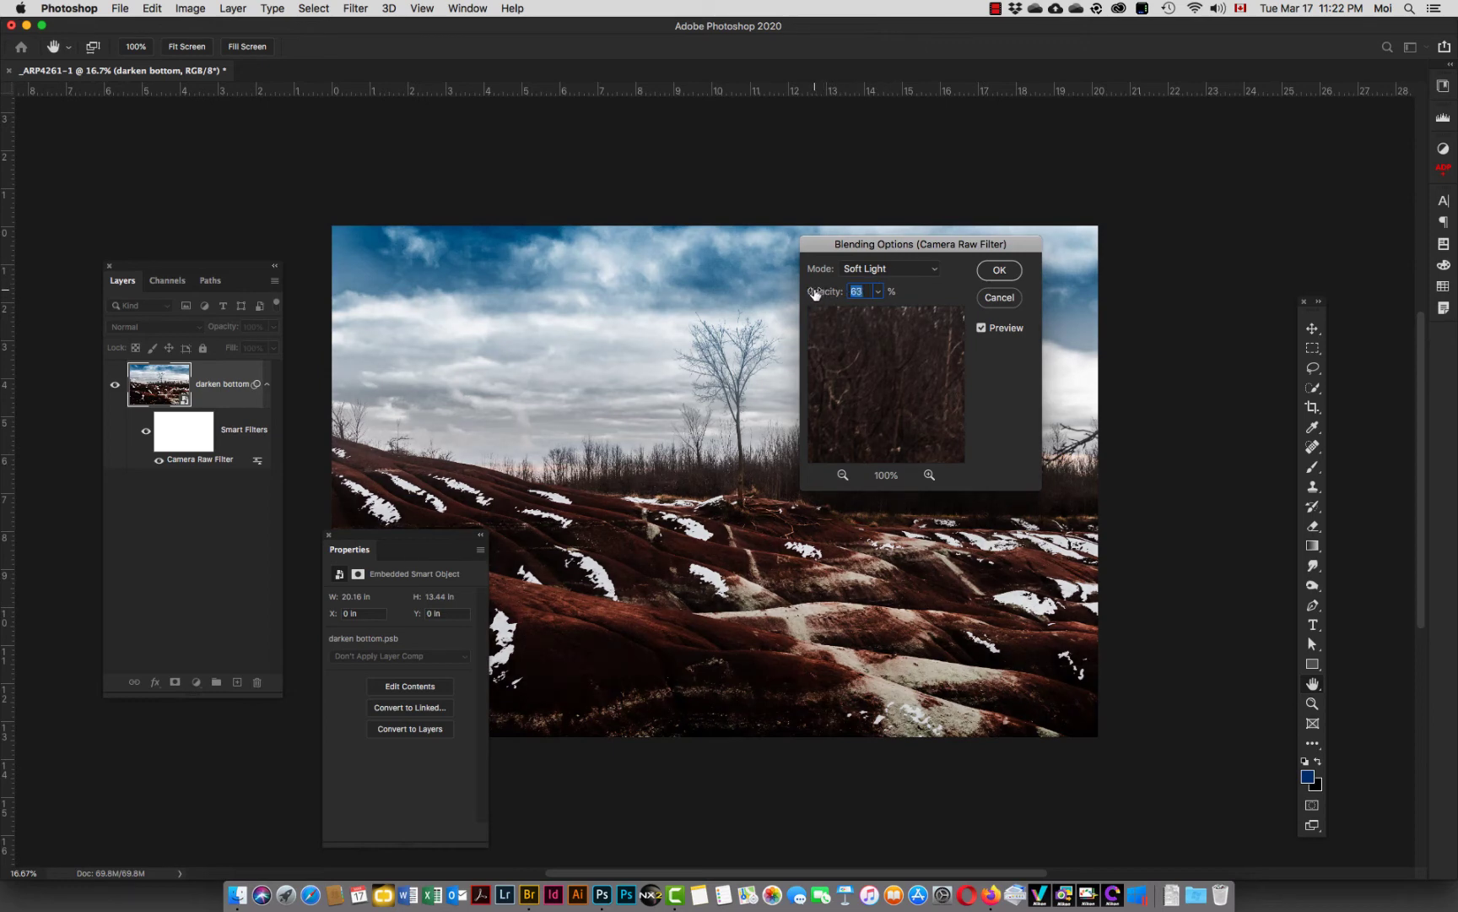
{"action": "left_click", "coordinate": [893, 269]}
{"action": "left_click", "coordinate": [892, 255]}
Blend the Camera Raw smart filter in Luminosity mode with adjusted opacity, and hide the smart filters to compare the photo.
{"action": "left_click", "coordinate": [893, 267]}
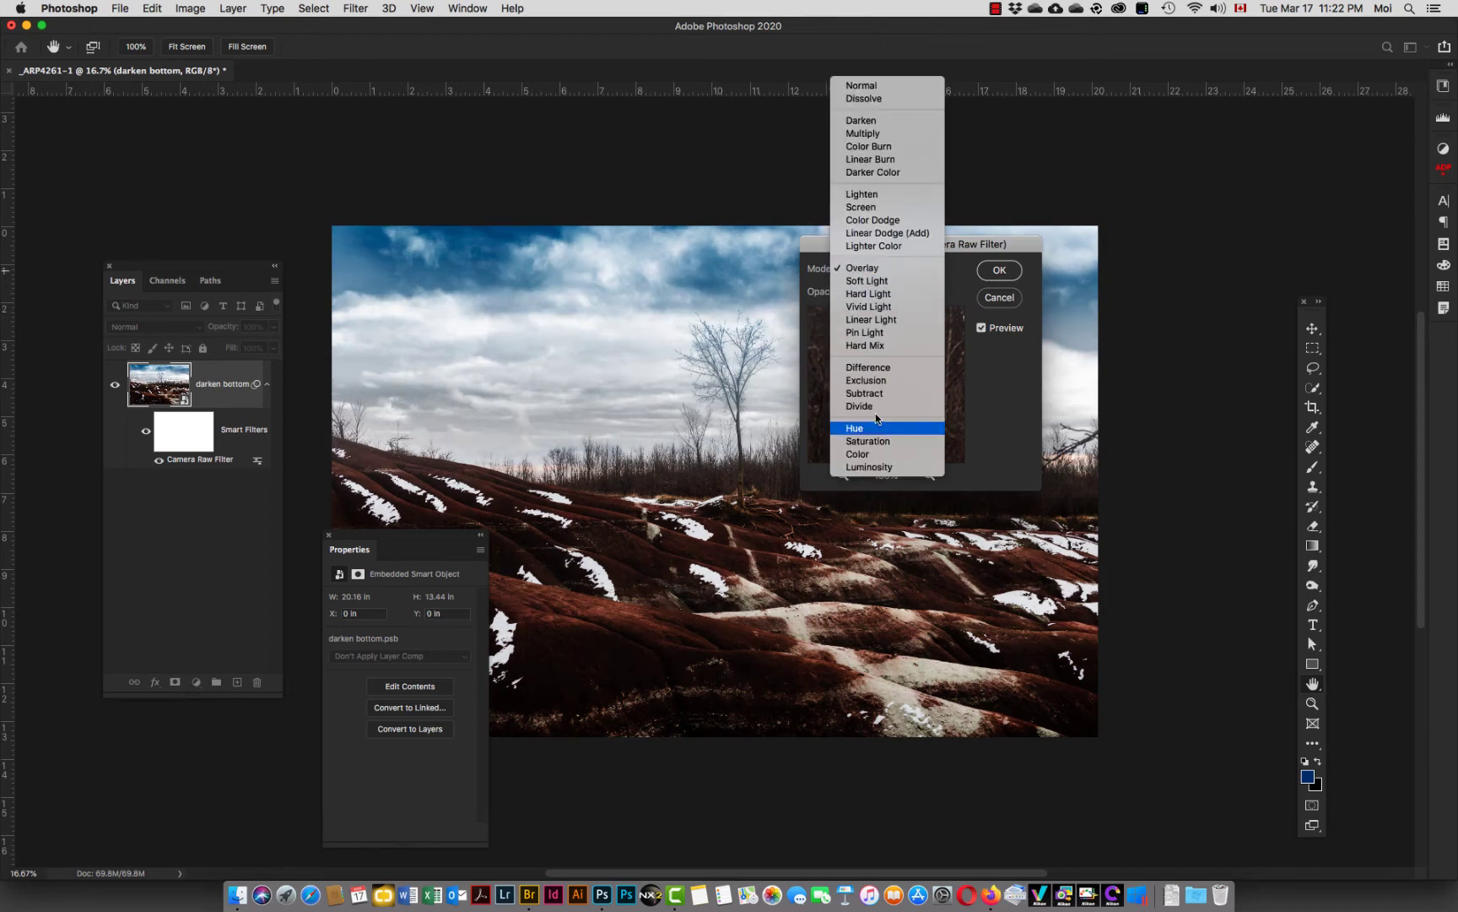
{"action": "left_click", "coordinate": [869, 467]}
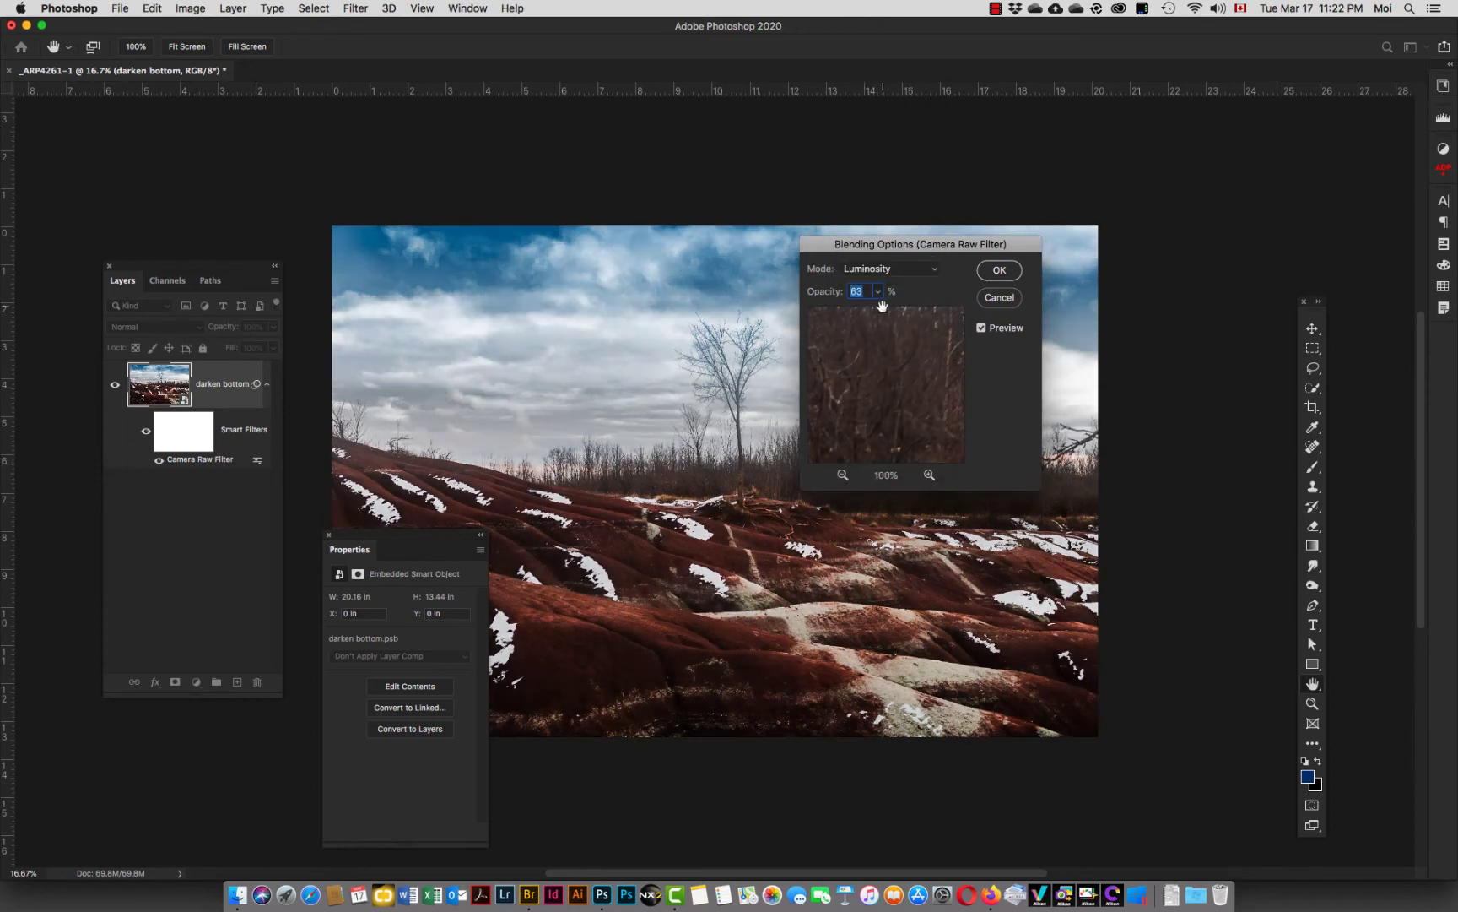
{"action": "left_click_drag", "start_coordinate": [826, 293], "coordinate": [835, 294]}
{"action": "scroll", "coordinate": [857, 295], "scroll_direction": "up", "scroll_amount": 6}
{"action": "scroll", "coordinate": [856, 294], "scroll_direction": "down", "scroll_amount": 1}
{"action": "left_click", "coordinate": [999, 271]}
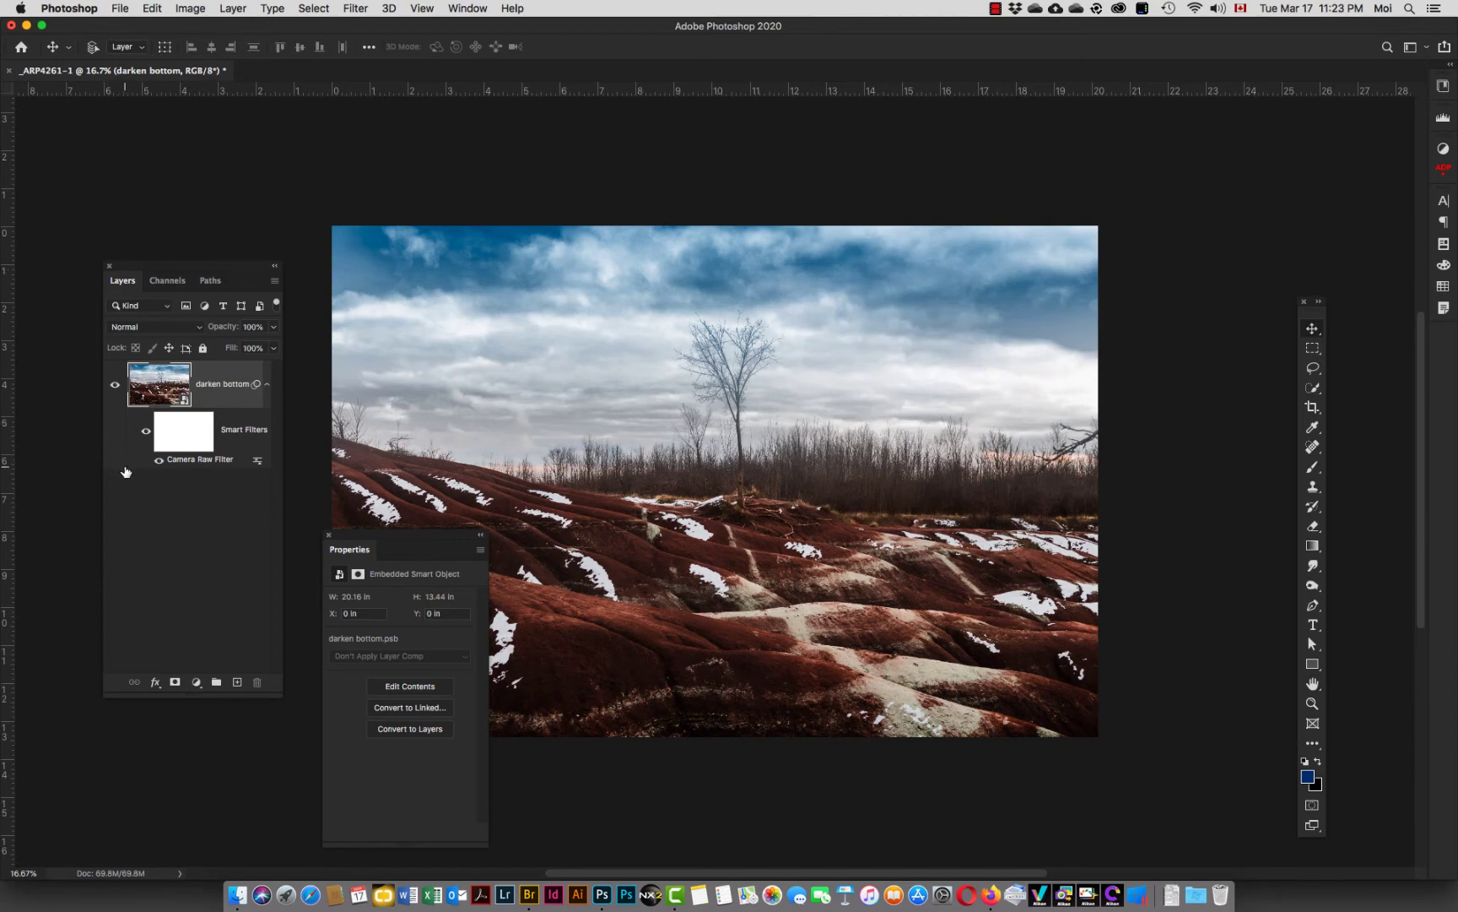
{"action": "left_click", "coordinate": [146, 434]}
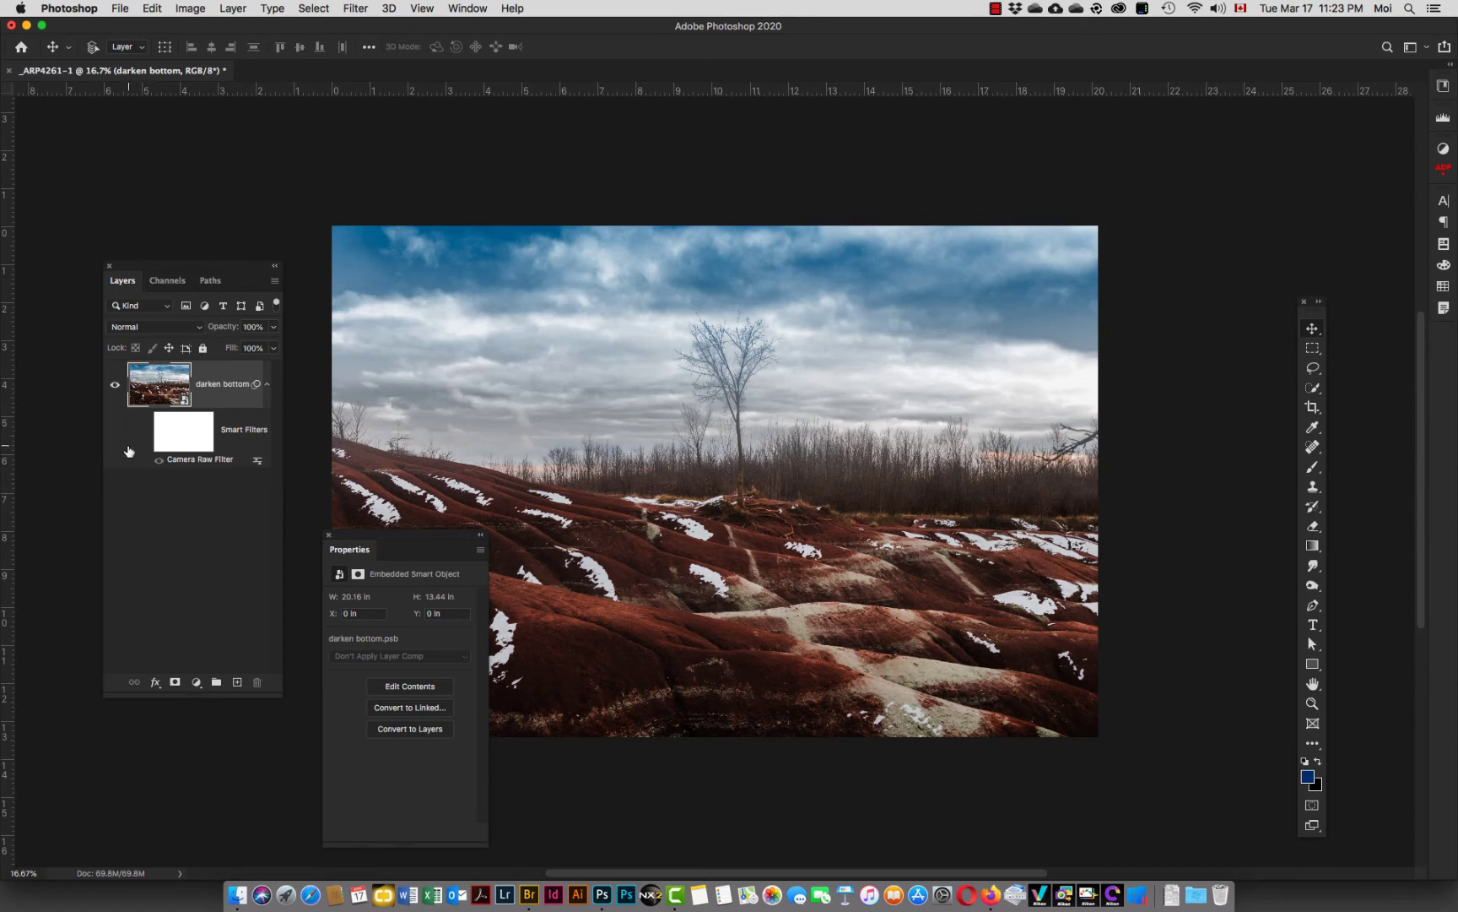
Show the smart filters again and reopen the Camera Raw smart filter to set its treatment to Color.
{"action": "left_click", "coordinate": [146, 431]}
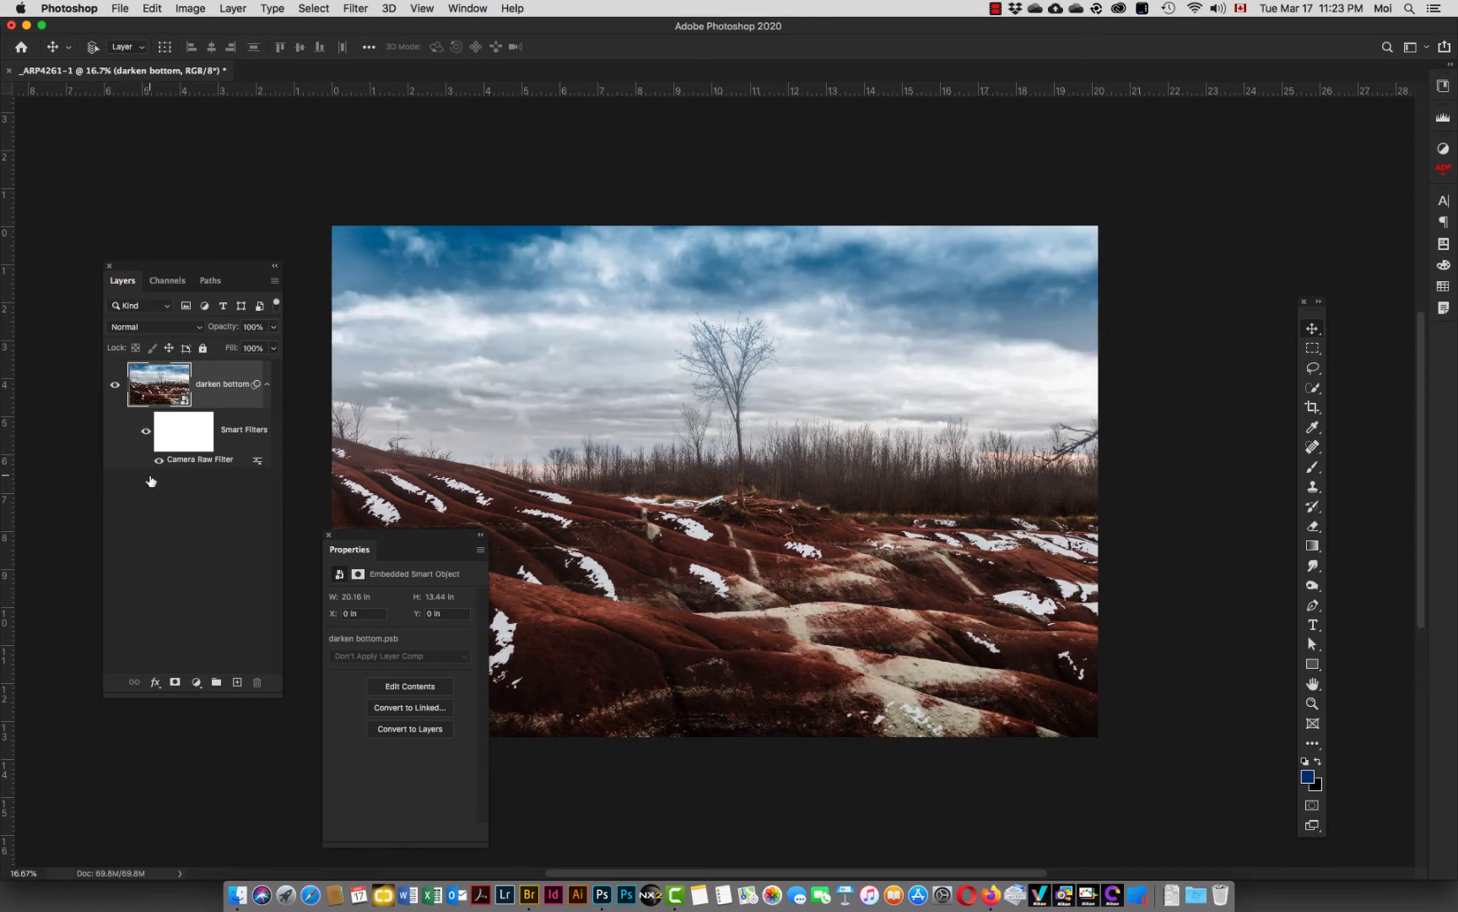
{"action": "left_click", "coordinate": [156, 463]}
{"action": "double_click", "coordinate": [182, 460]}
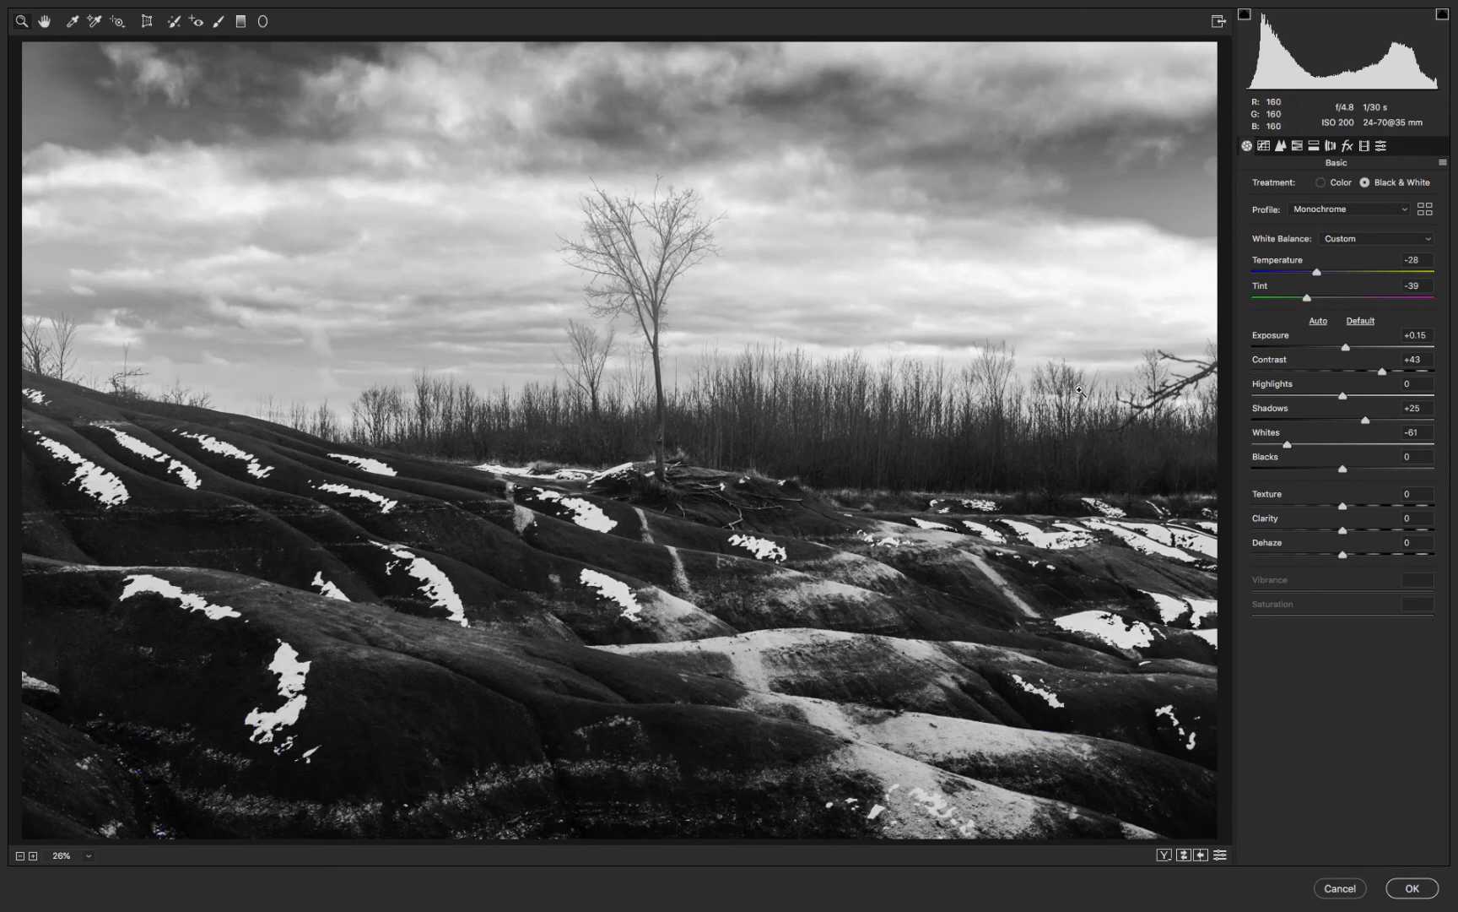
{"action": "left_click", "coordinate": [1321, 183]}
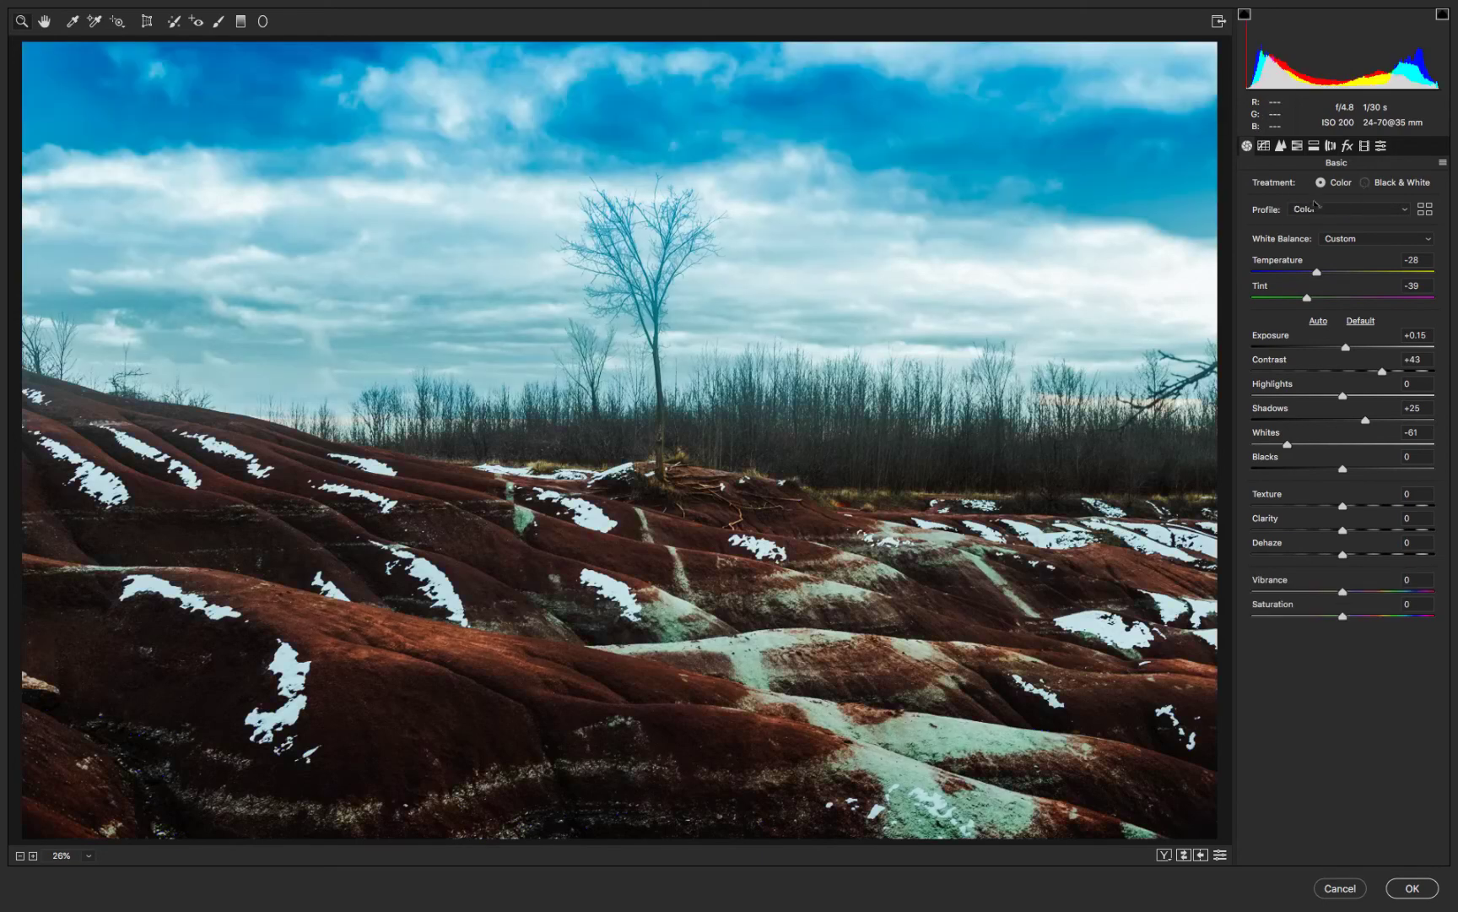
{"action": "key", "text": "v"}
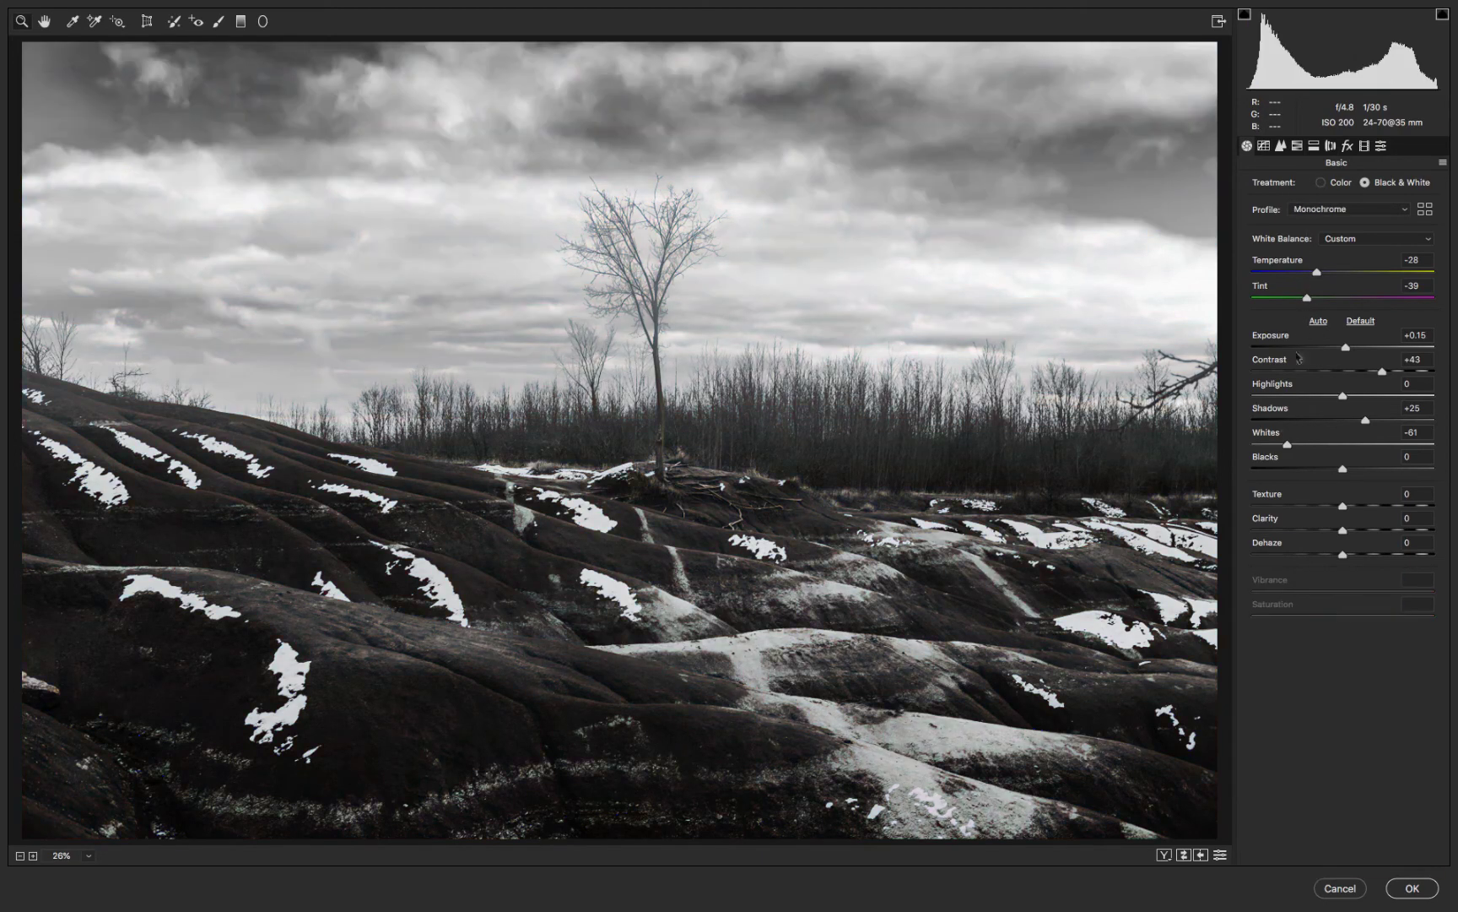
{"action": "left_click", "coordinate": [1322, 183]}
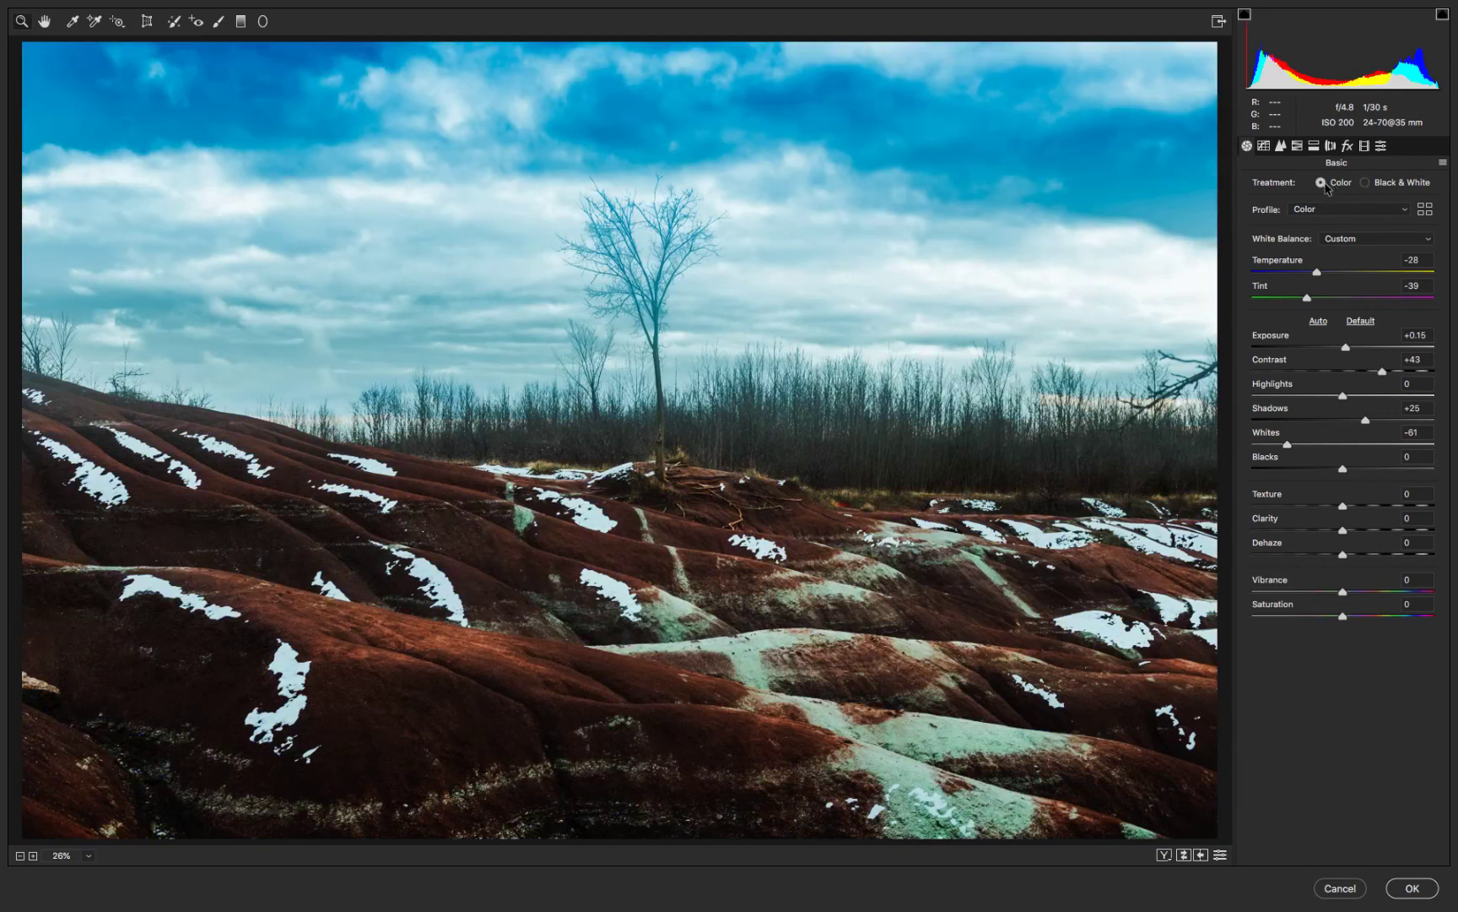
Reset Temperature, Tint, Exposure, Contrast, Shadows and Whites, and apply HSL saturation of Reds -27, Oranges -34, Yellows -33 and Blues +24.
{"action": "double_click", "coordinate": [1317, 272]}
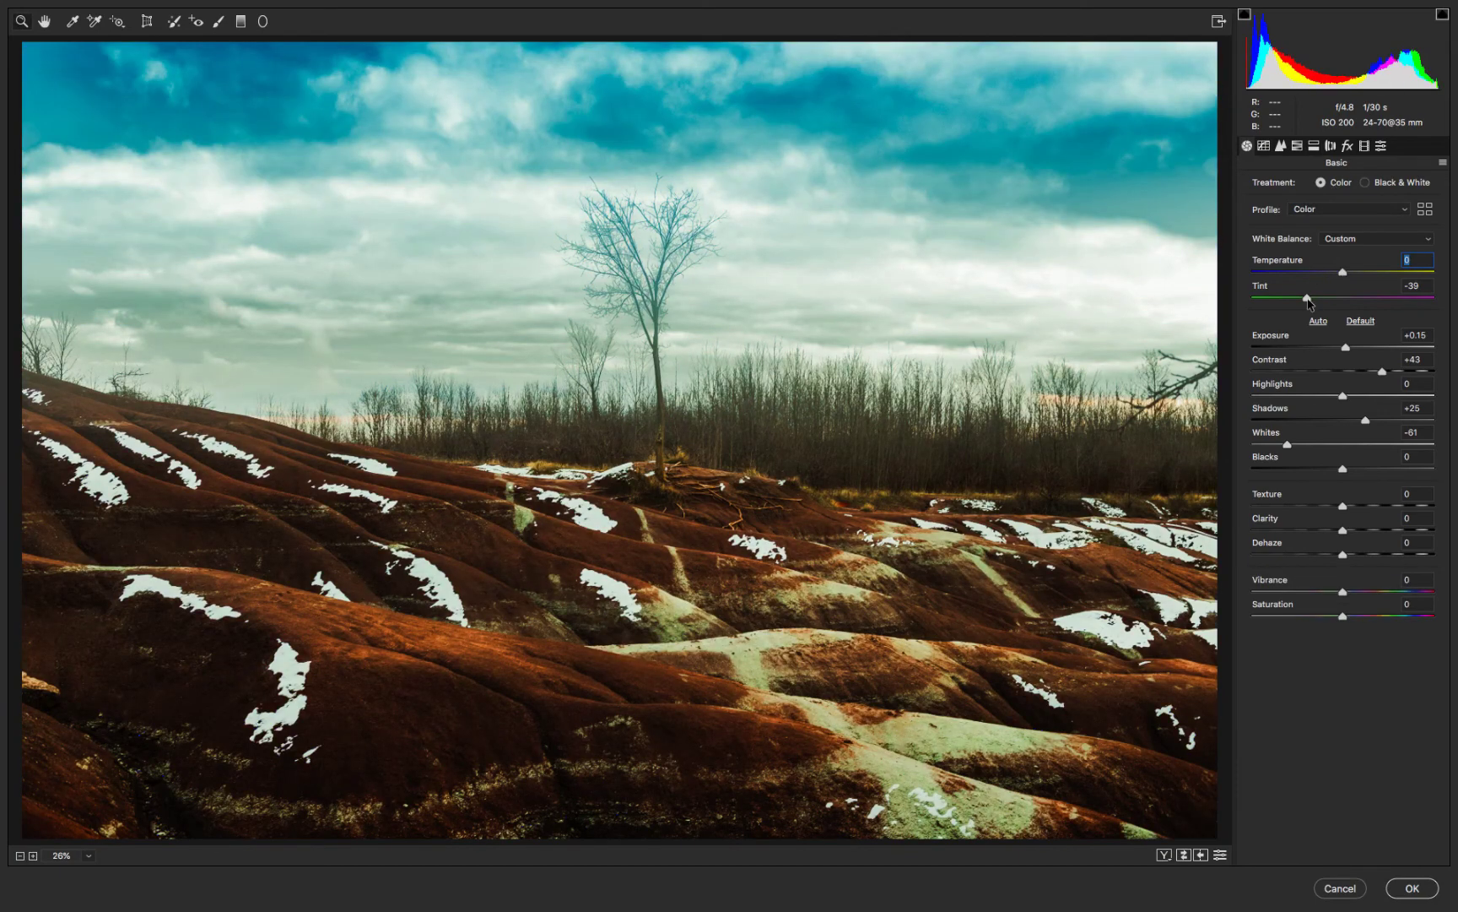
{"action": "double_click", "coordinate": [1308, 300]}
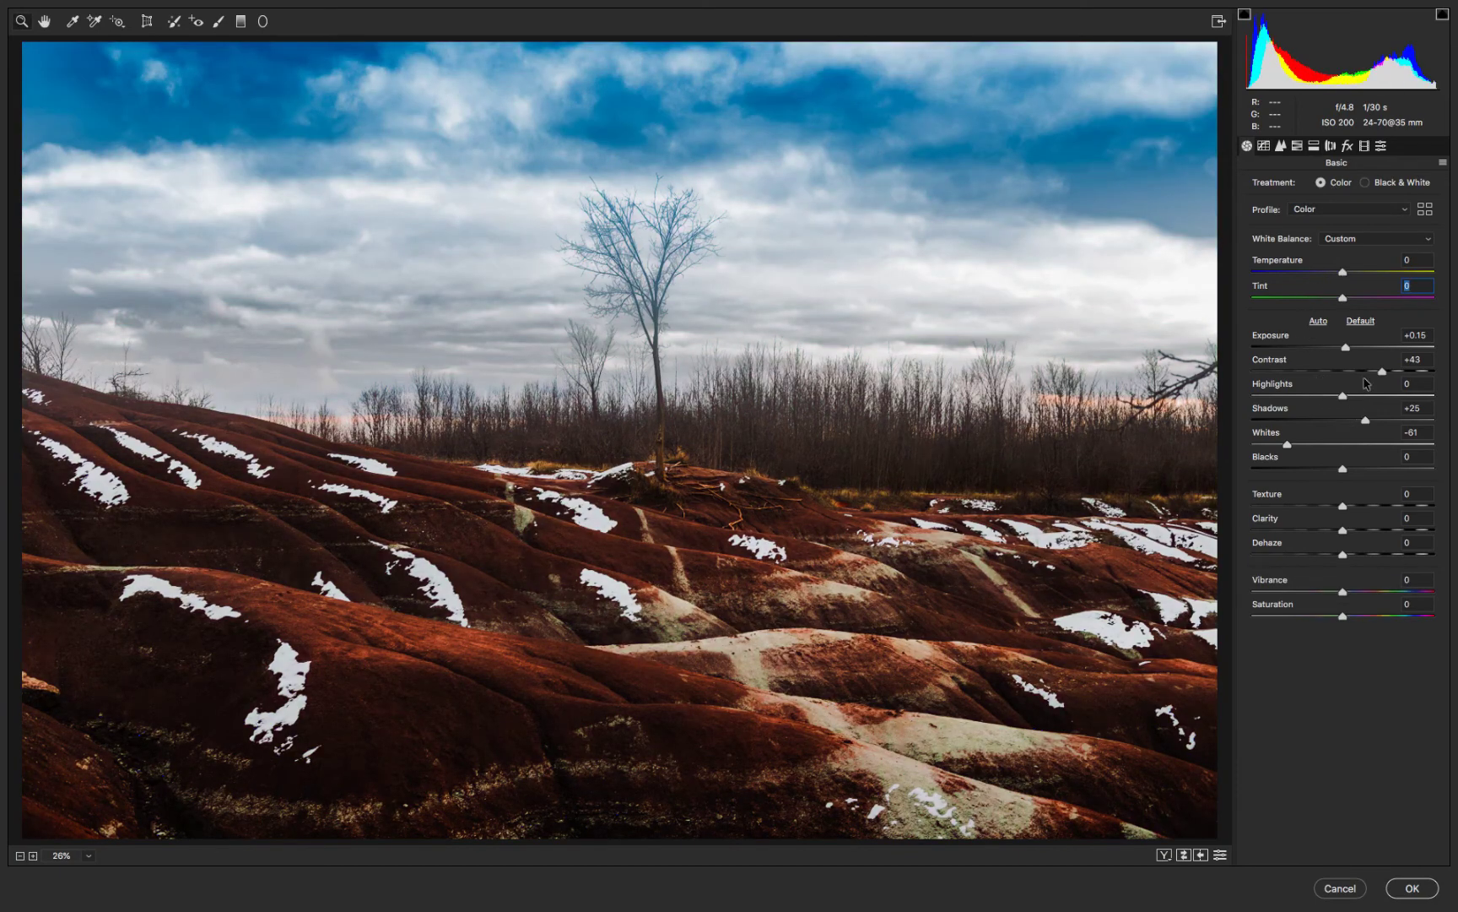
{"action": "double_click", "coordinate": [1384, 372]}
{"action": "double_click", "coordinate": [1346, 350]}
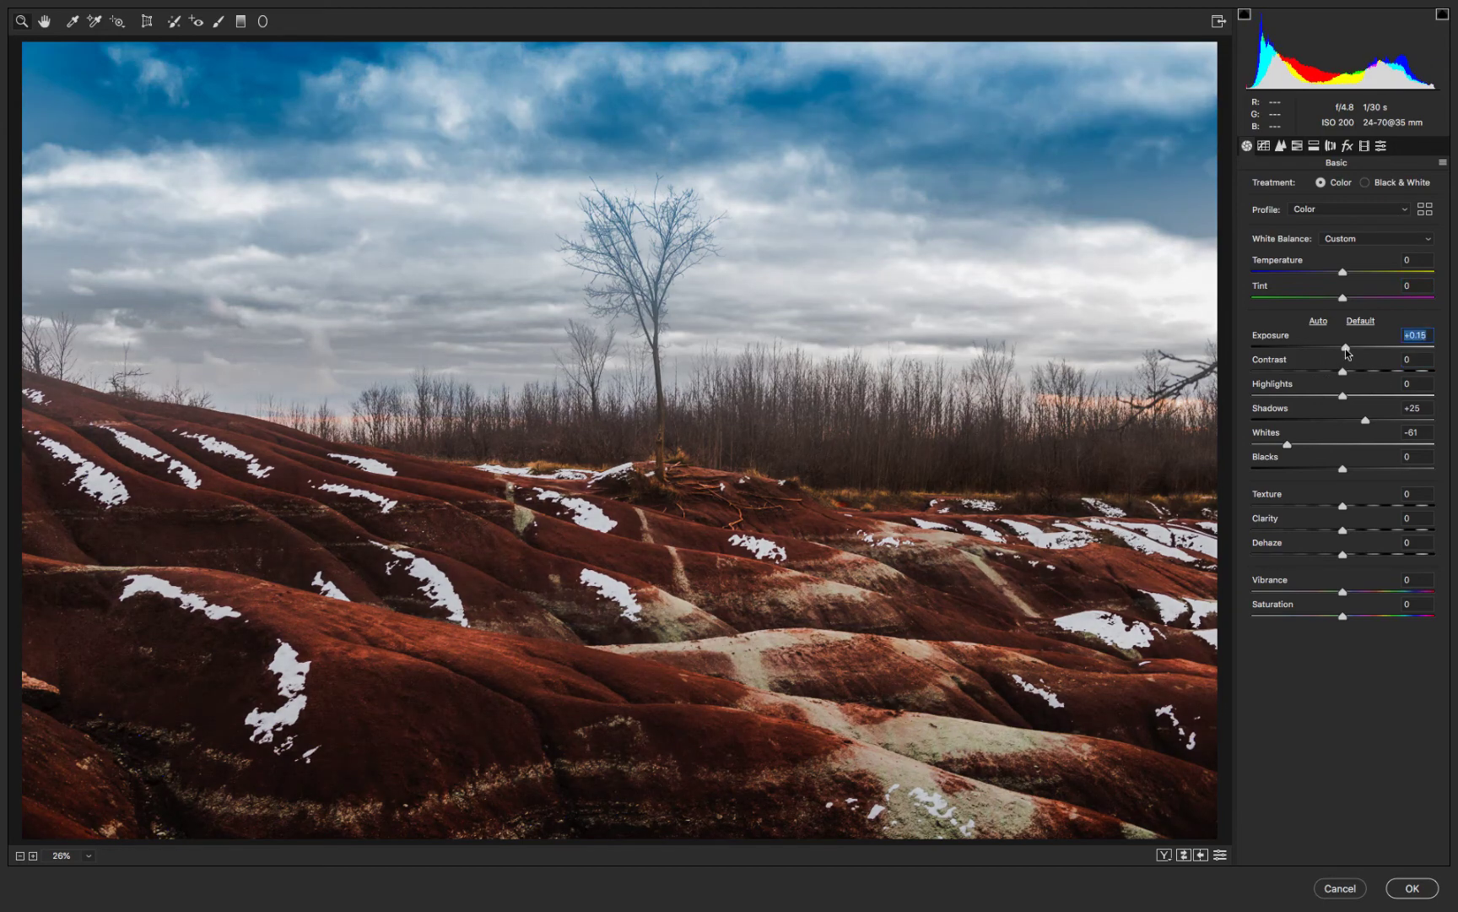
{"action": "left_click_drag", "start_coordinate": [1366, 420], "coordinate": [1361, 422]}
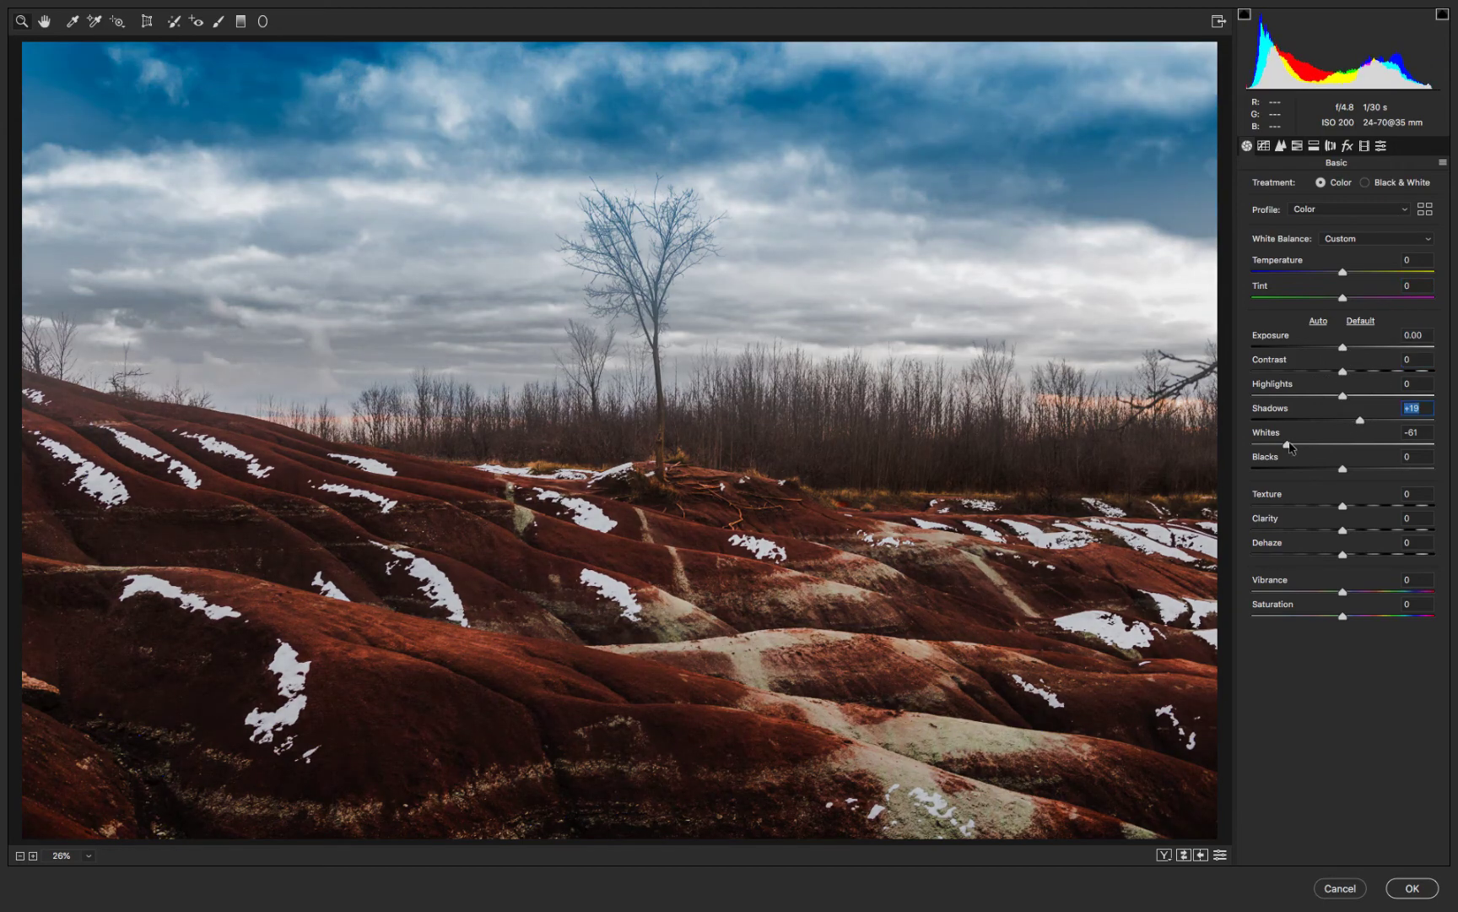
{"action": "double_click", "coordinate": [1361, 426]}
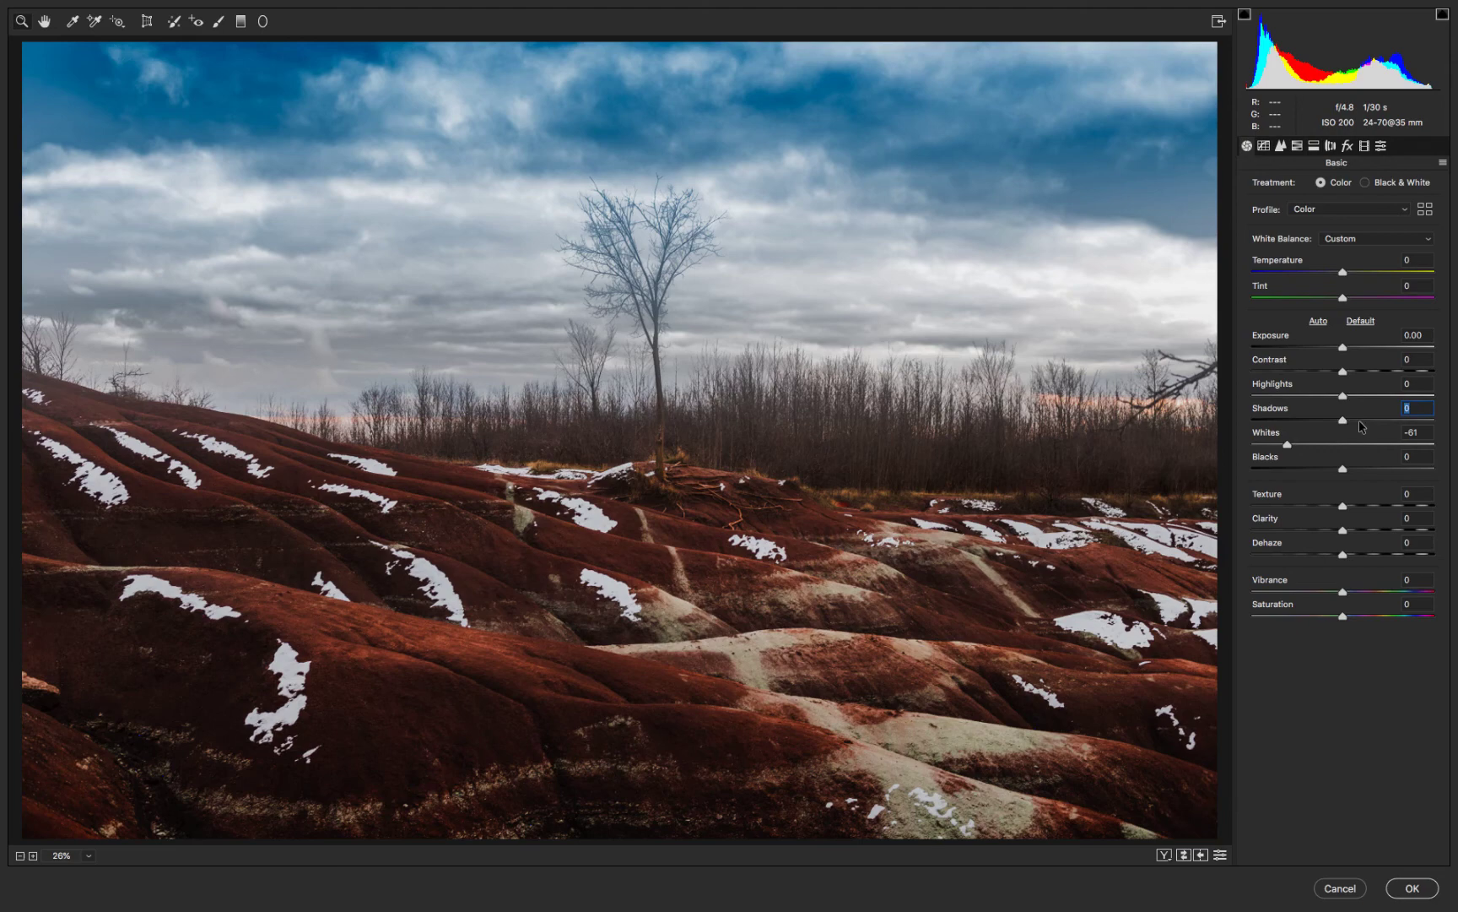
{"action": "double_click", "coordinate": [1289, 447]}
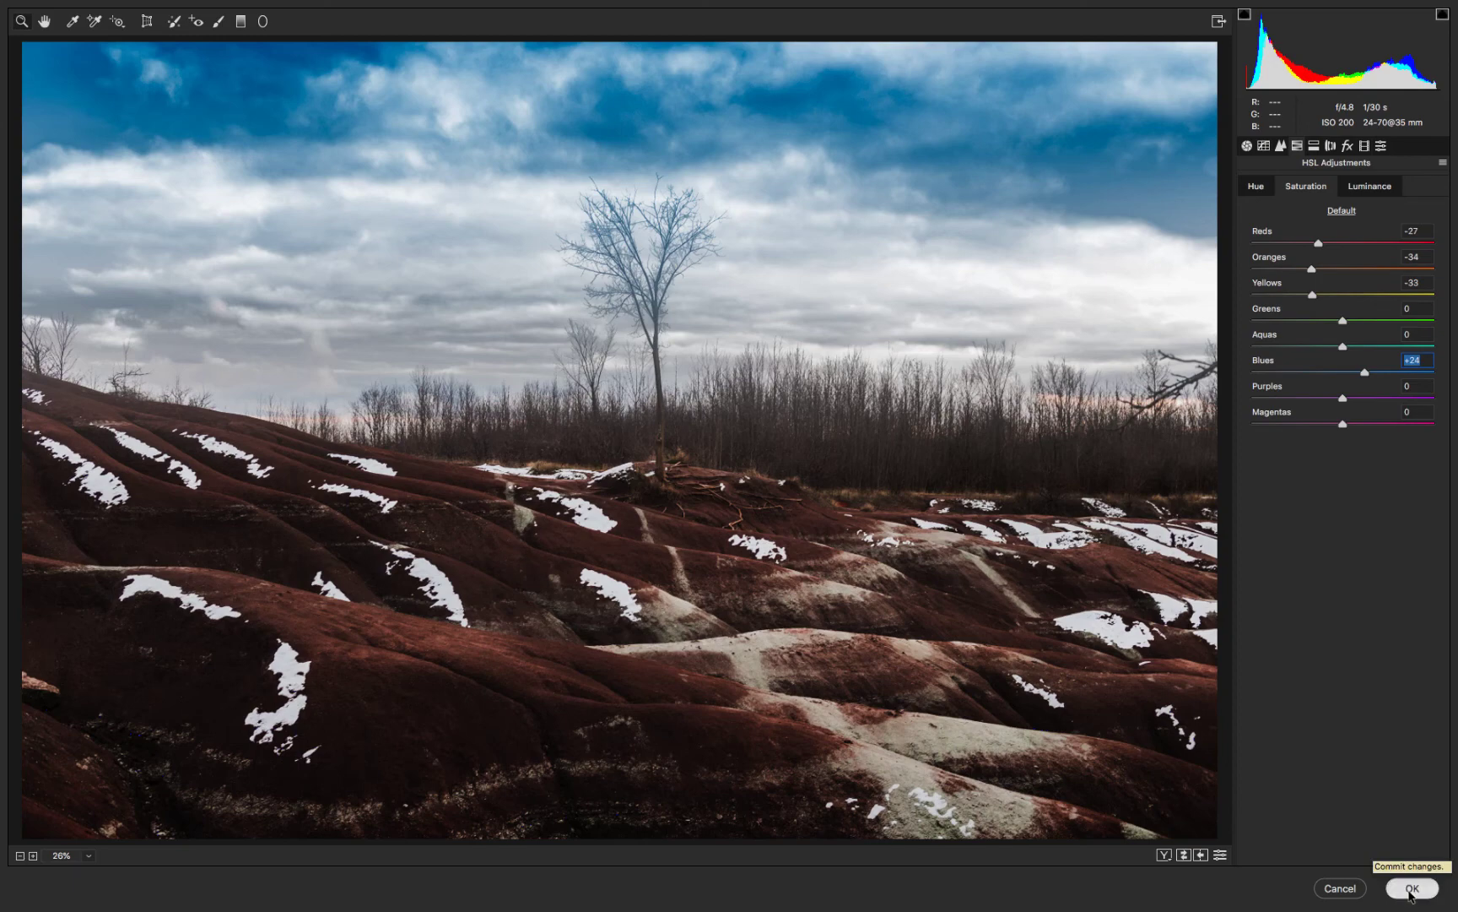
{"action": "left_click", "coordinate": [1411, 888]}
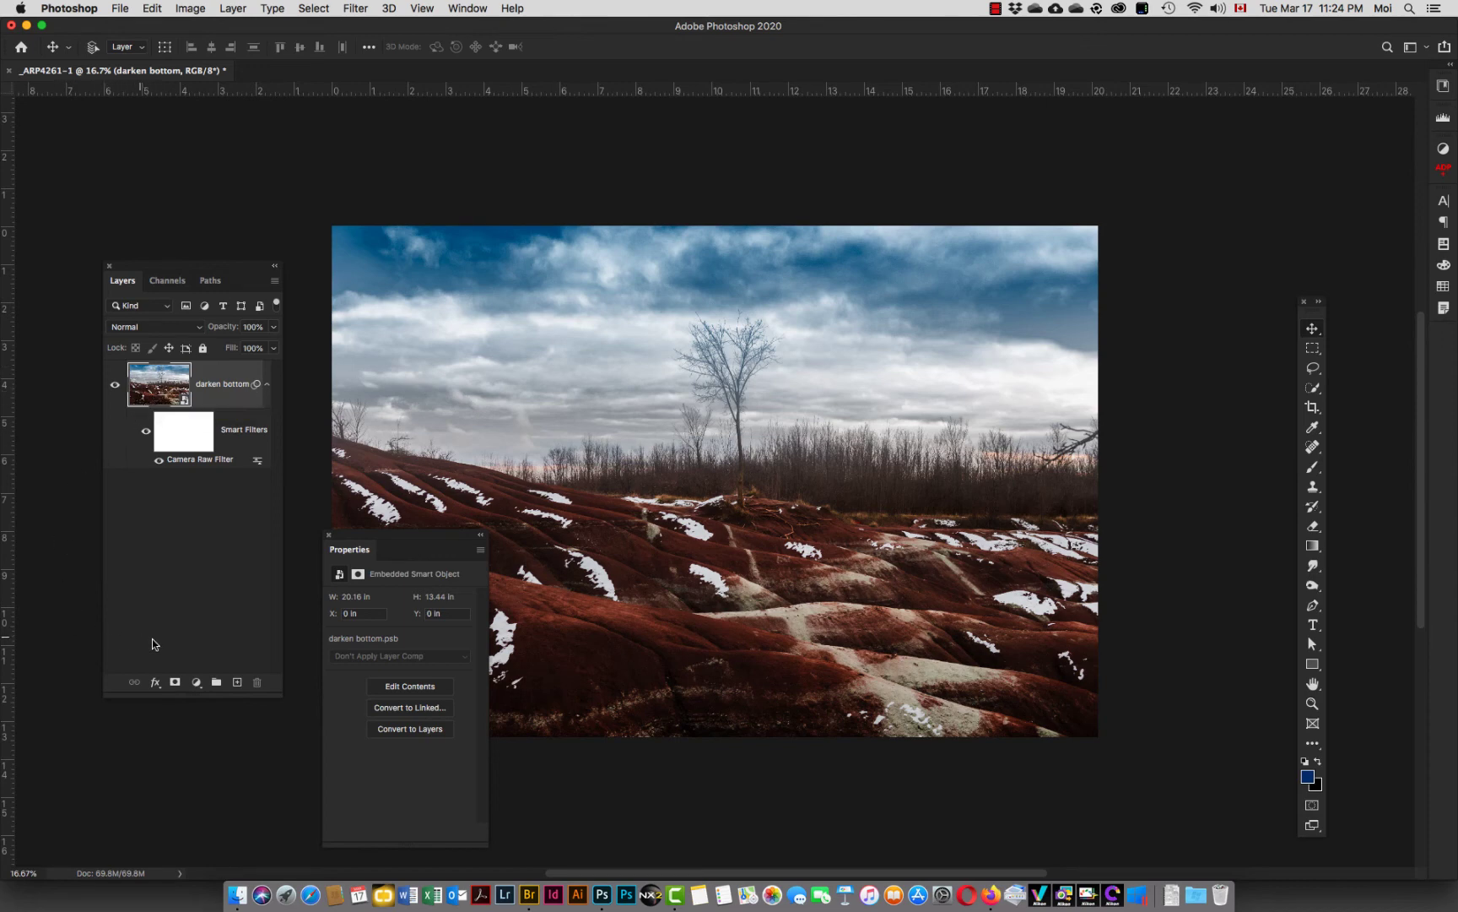
Try a Black & White adjustment layer with Reds 111, Yellows -2, Blues -95 and Magentas -58 above the Smart Object, and delete it.
{"action": "left_click", "coordinate": [195, 681]}
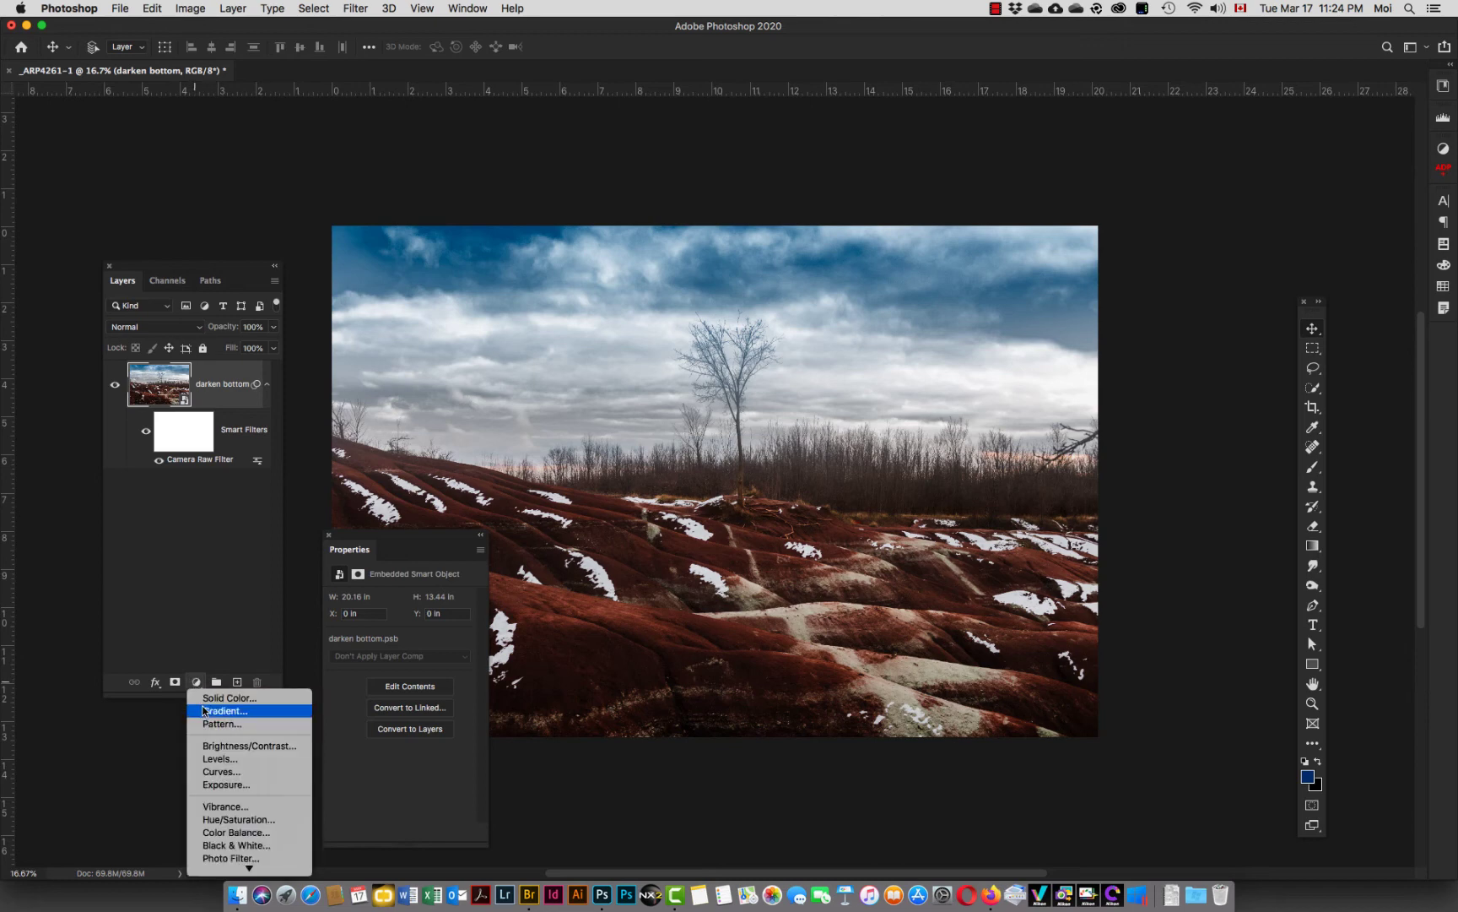
{"action": "left_click", "coordinate": [253, 842]}
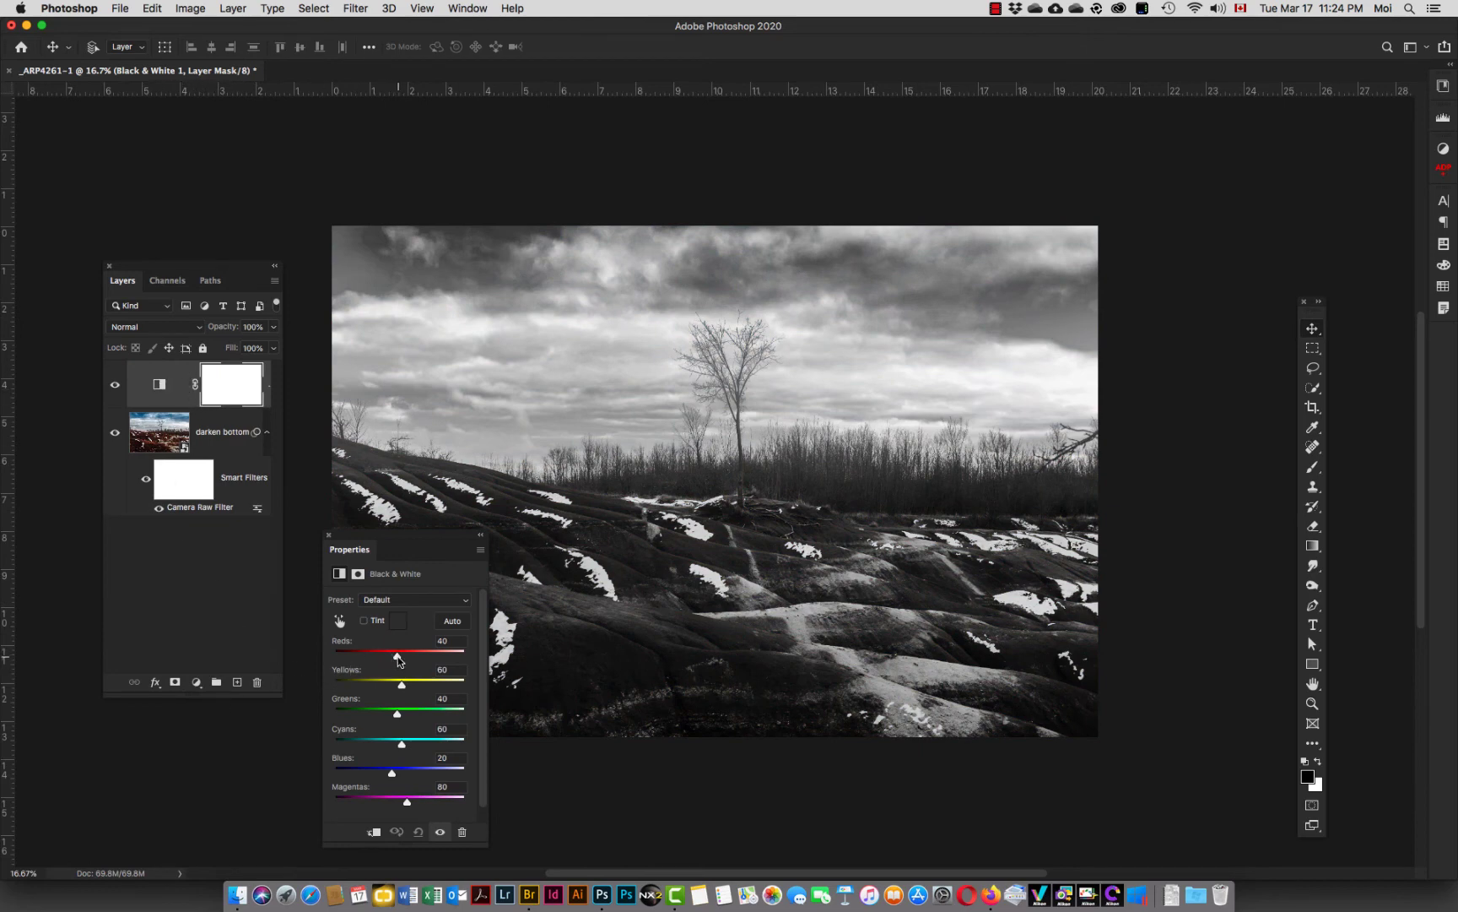
{"action": "mouse_move", "coordinate": [398, 658]}
{"action": "left_mouse_down"}
{"action": "mouse_move", "coordinate": [416, 659]}
{"action": "mouse_move", "coordinate": [416, 688]}
{"action": "mouse_move", "coordinate": [385, 688]}
{"action": "left_mouse_up"}
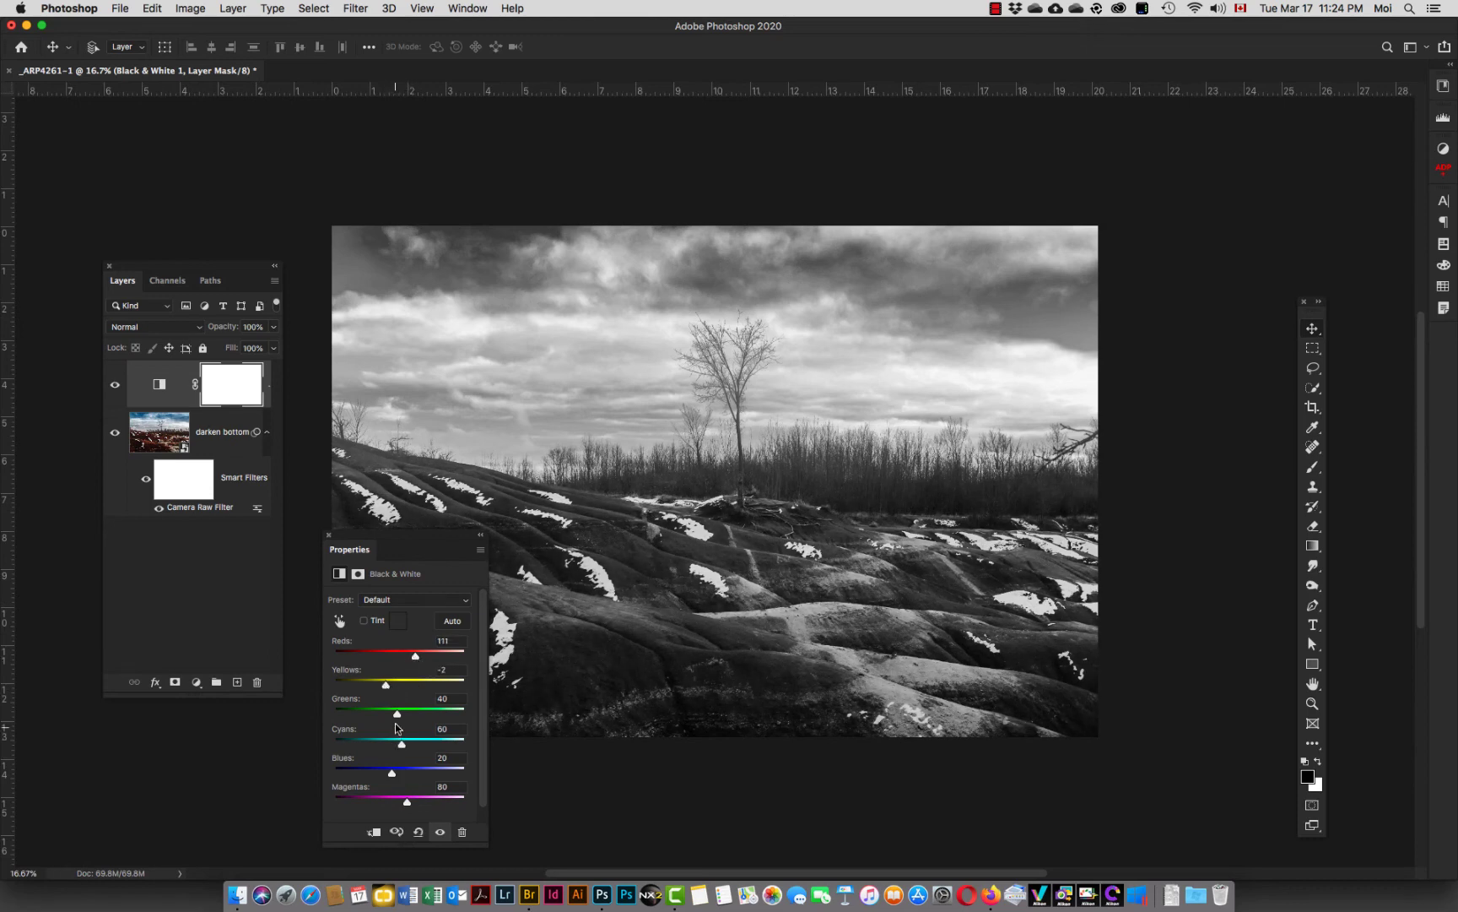
{"action": "left_click_drag", "start_coordinate": [392, 772], "coordinate": [371, 803]}
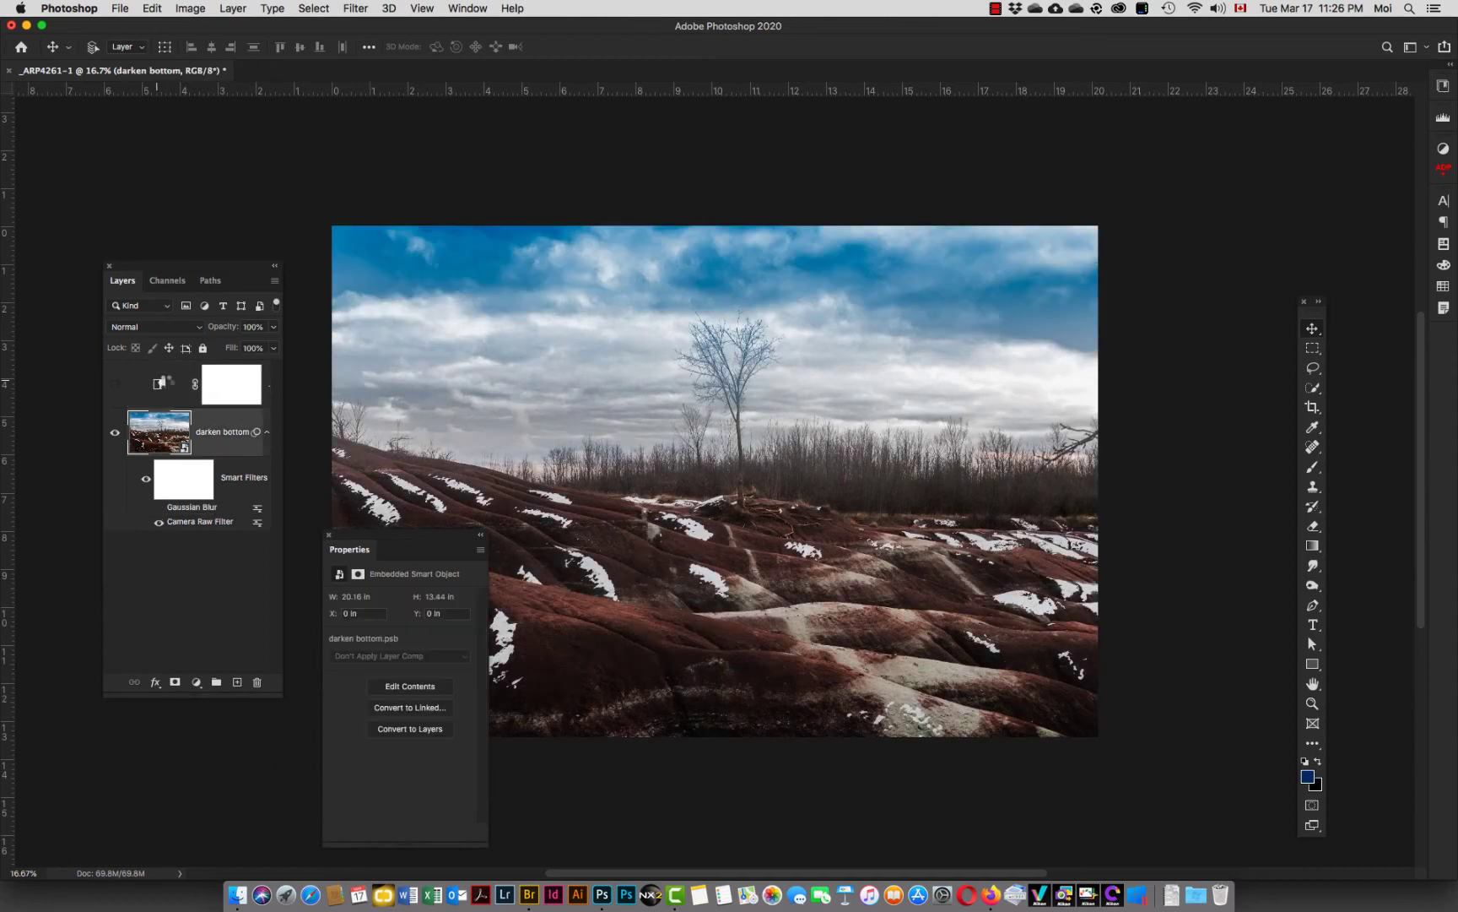
{"action": "left_click", "coordinate": [164, 389]}
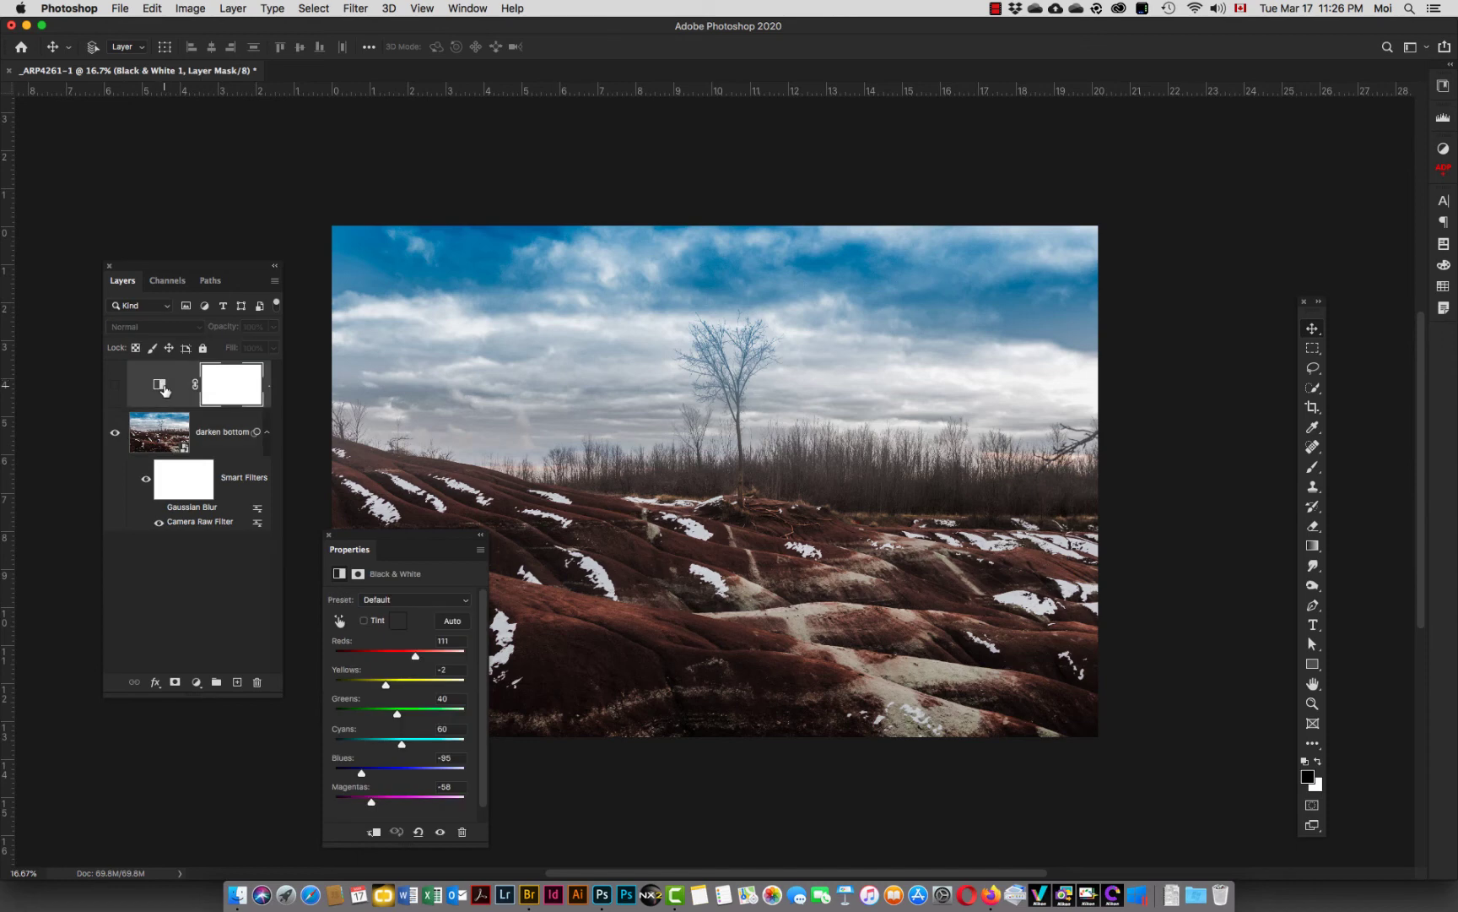
{"action": "key", "text": "BackSpace"}
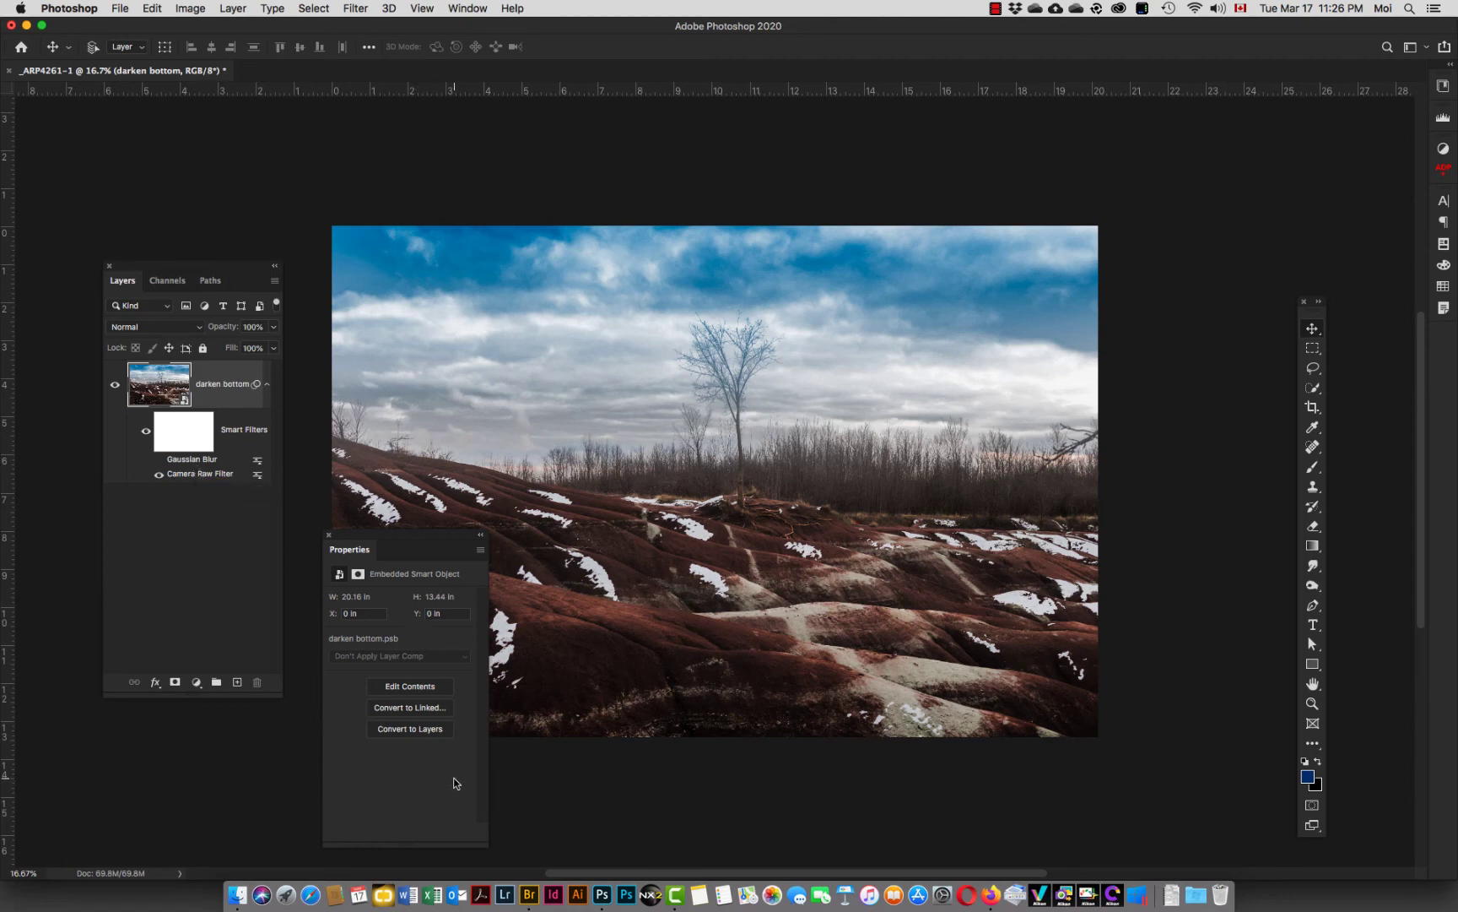
Switch to Bridge and place the sepia crossed-arms portrait PSD from the PSD working folder into the open Photoshop document.
{"action": "left_click", "coordinate": [529, 887]}
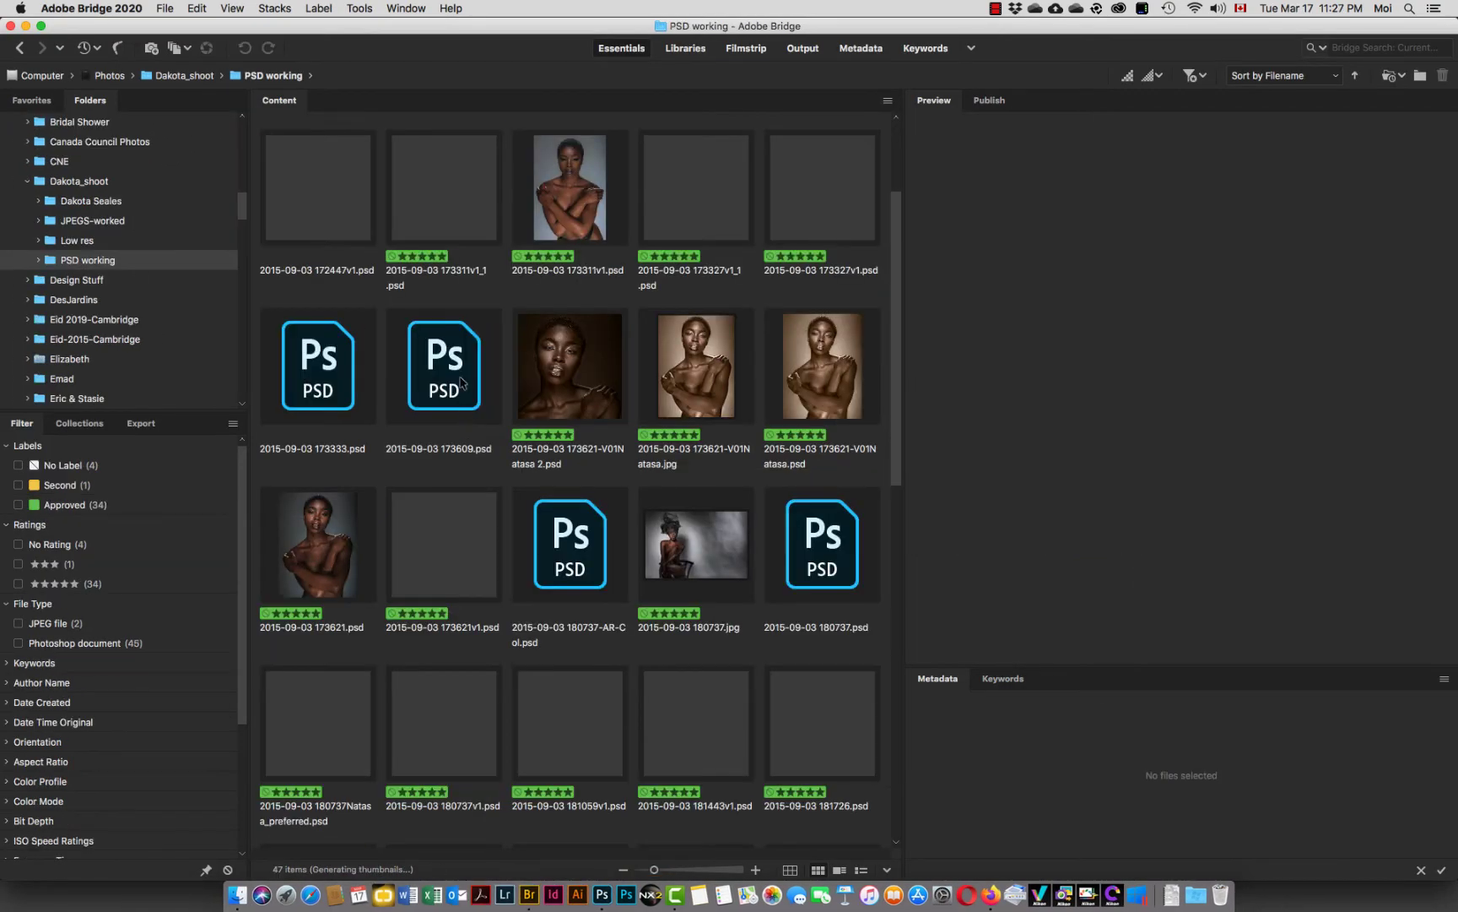
{"action": "left_click", "coordinate": [804, 361]}
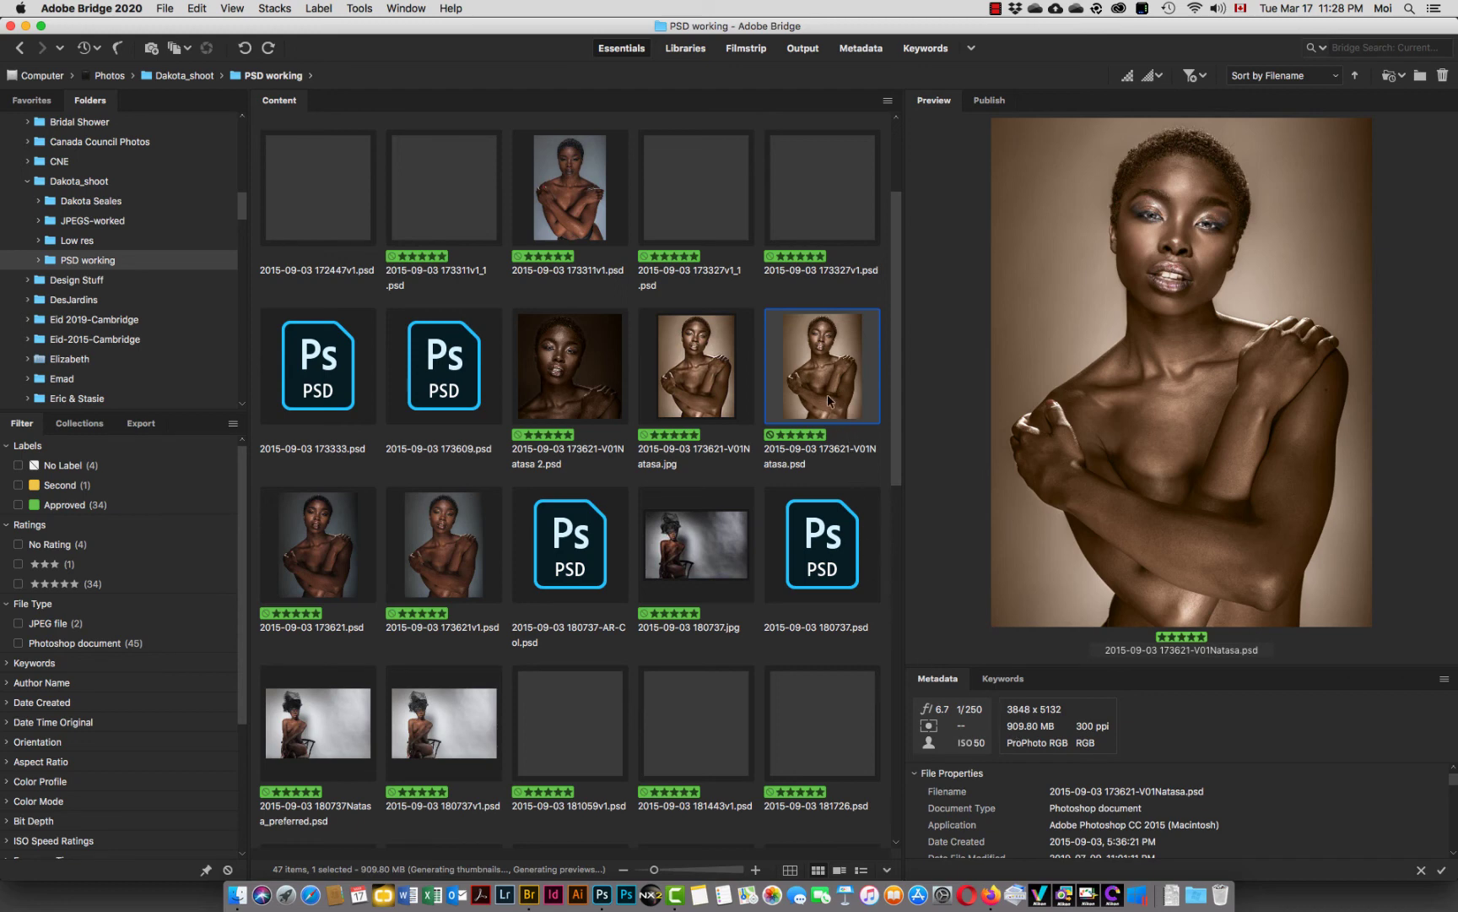
{"action": "right_click", "coordinate": [825, 365]}
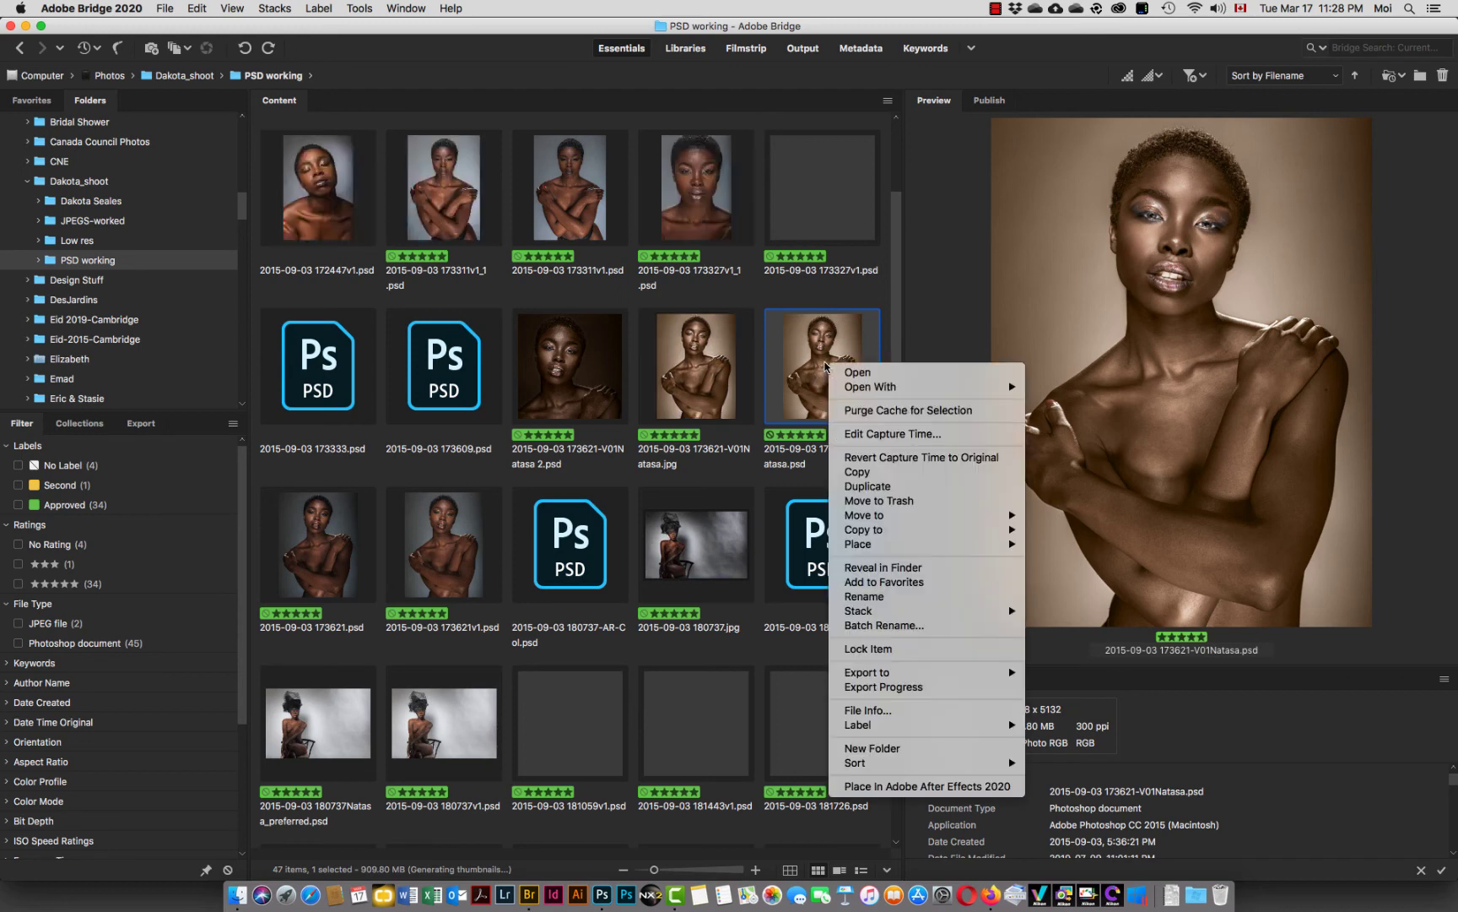
{"action": "mouse_move", "coordinate": [867, 547]}
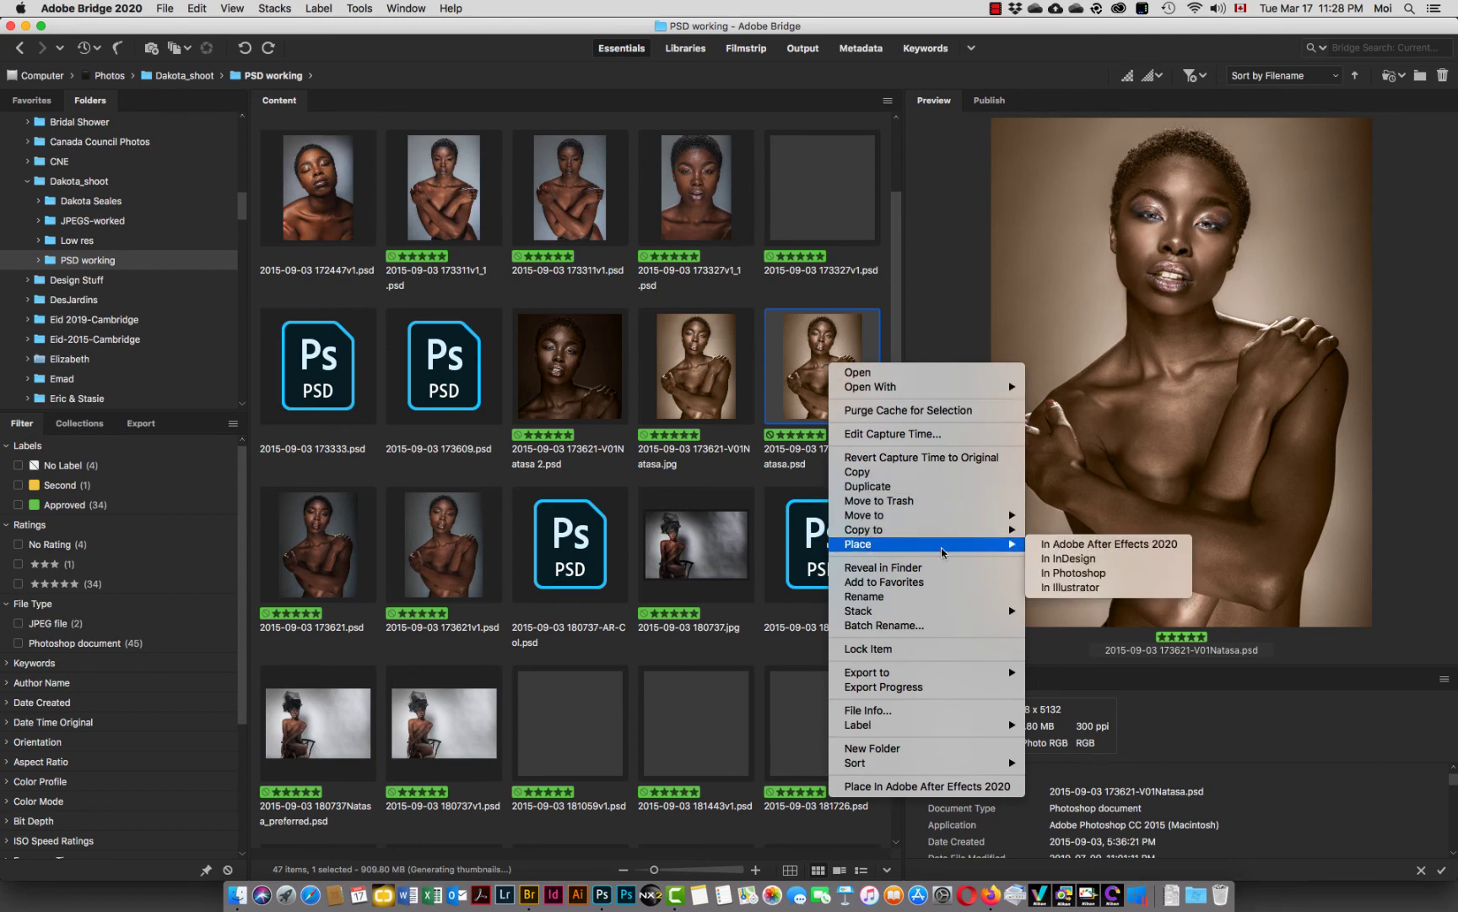
{"action": "left_click", "coordinate": [1108, 573]}
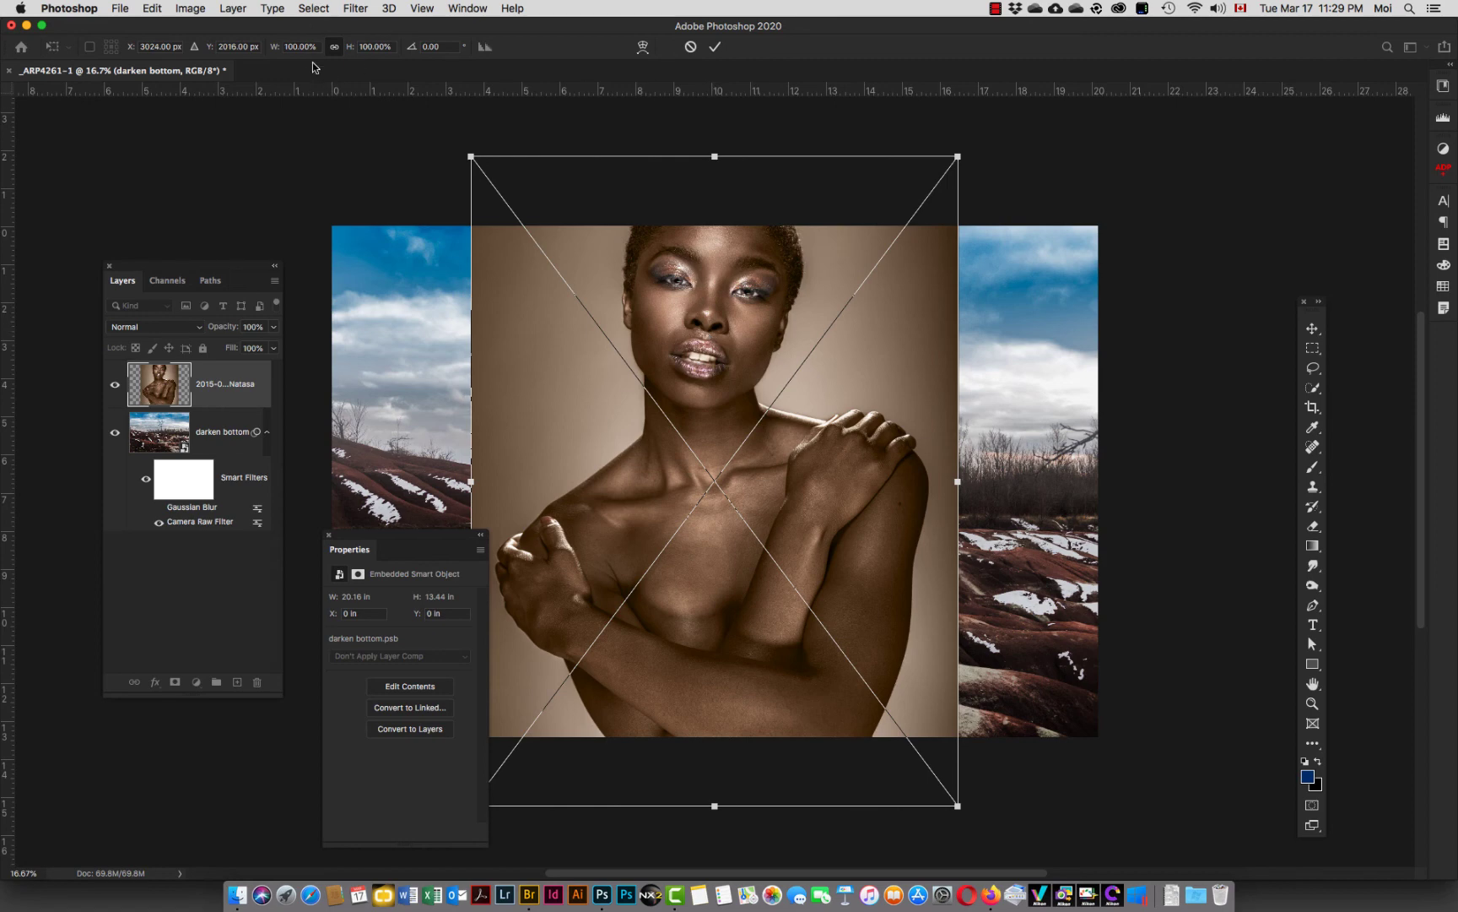
Scale the placed portrait to 79% and commit the placement.
{"action": "left_click_drag", "start_coordinate": [279, 51], "coordinate": [261, 50]}
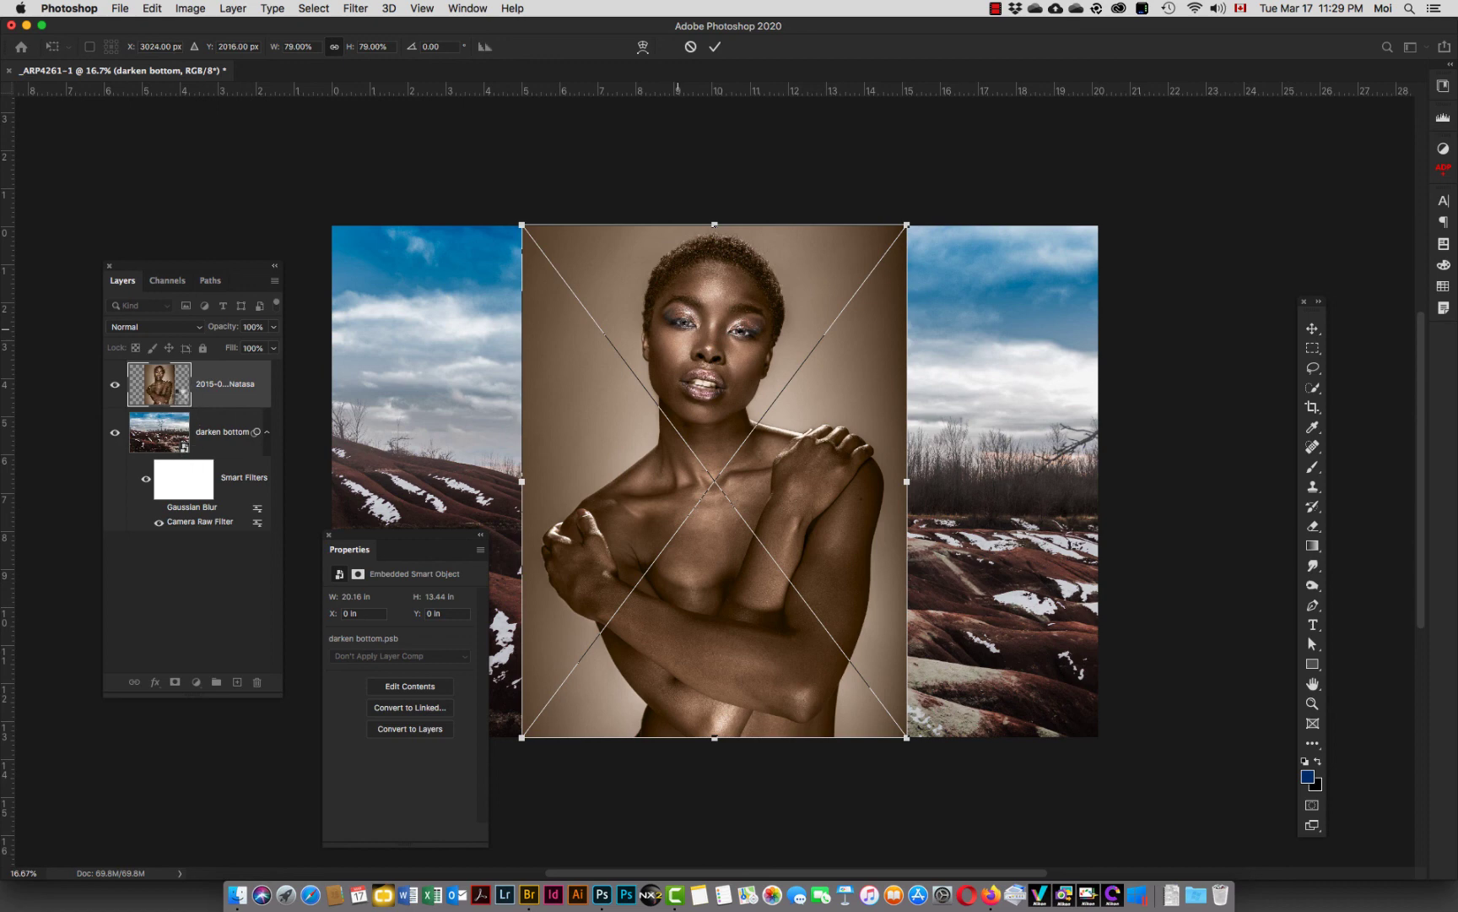
{"action": "key", "text": "super+h"}
{"action": "key", "text": "Return"}
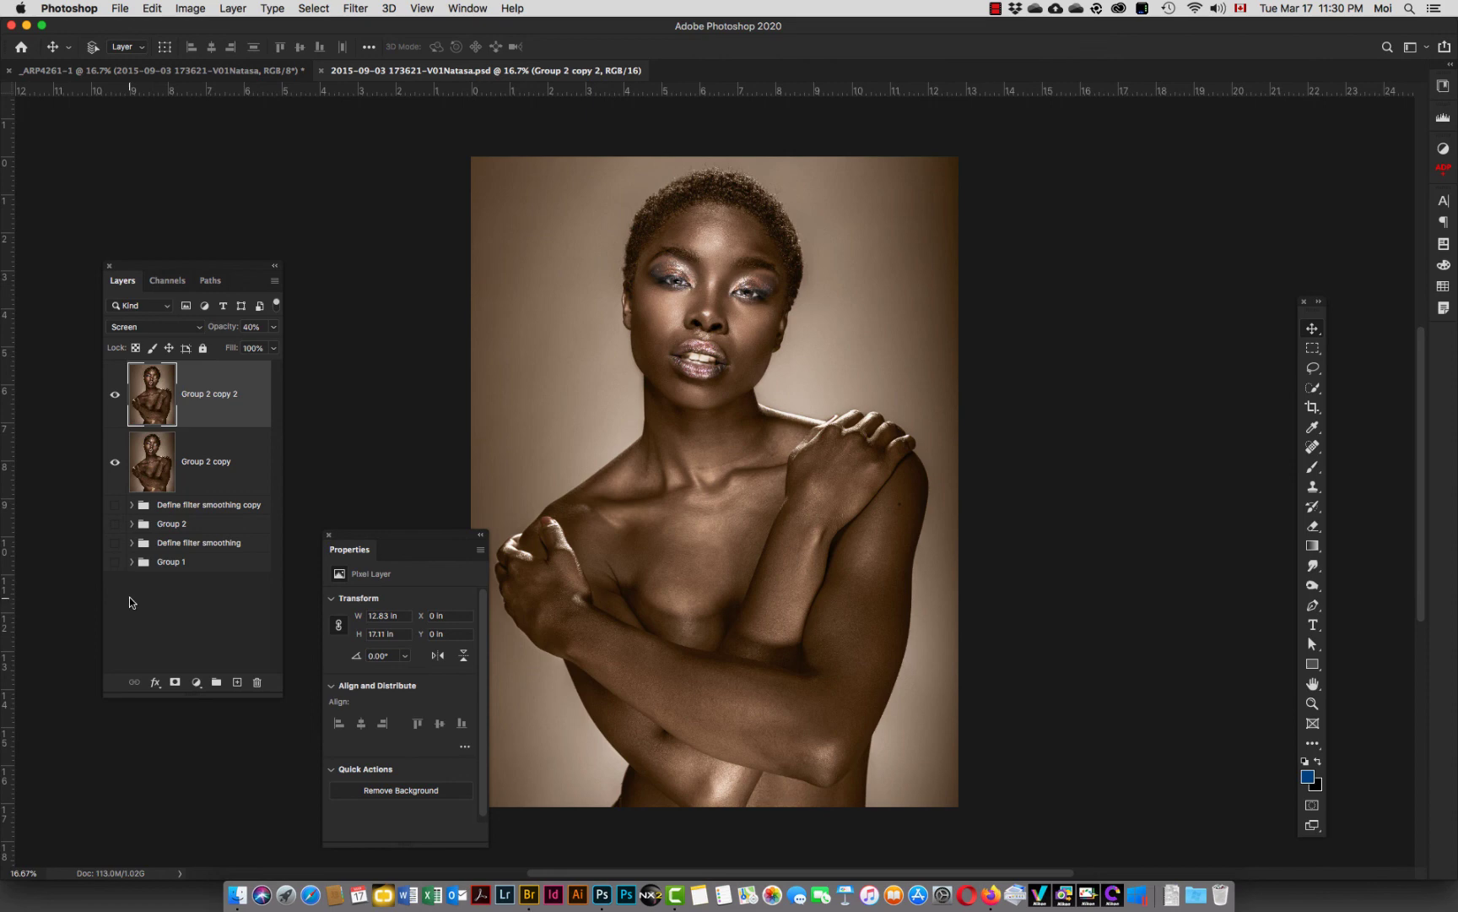
Compare the Group 2 copy, Group 2 copy 2 and Define filter smoothing copy layers in the portrait's contents by toggling visibility, and close without saving.
{"action": "left_click", "coordinate": [115, 463]}
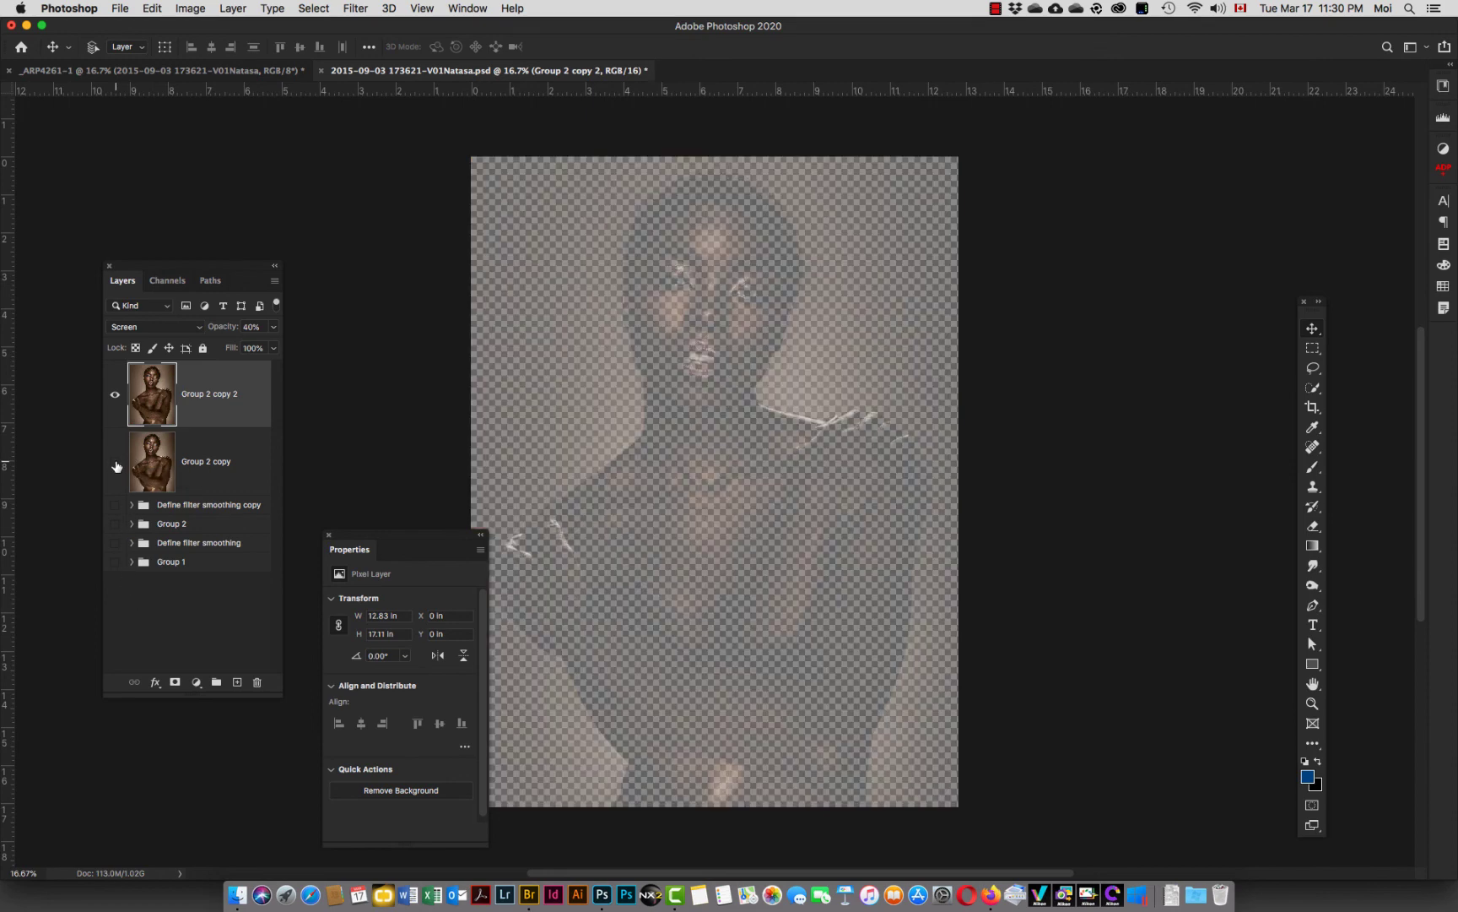
{"action": "left_click", "coordinate": [116, 462]}
{"action": "left_click", "coordinate": [114, 394]}
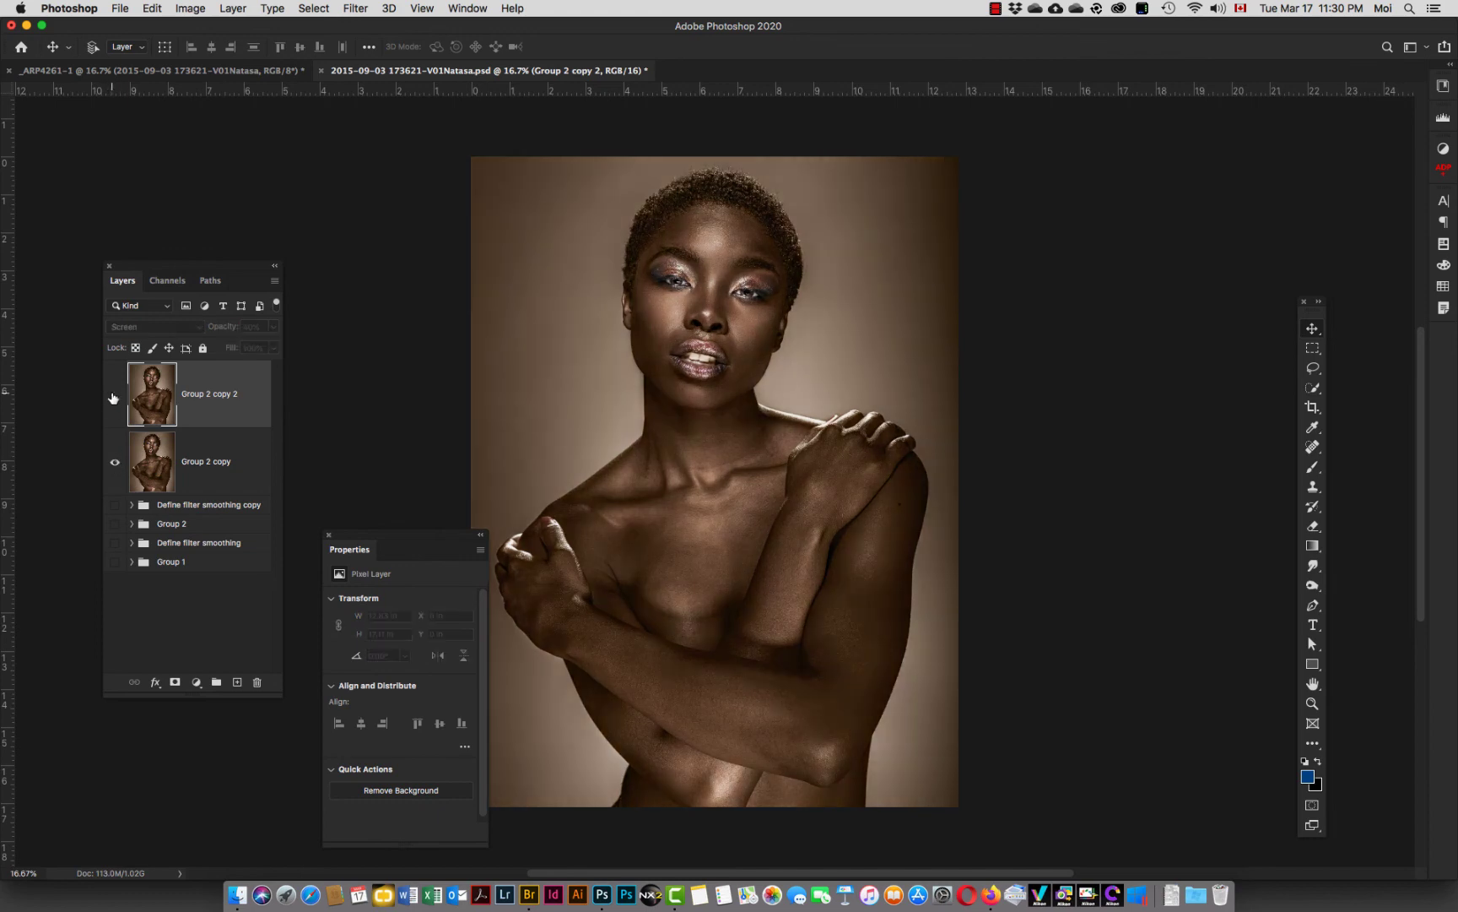
{"action": "left_click", "coordinate": [114, 395]}
{"action": "left_click", "coordinate": [114, 396]}
{"action": "left_click", "coordinate": [114, 396]}
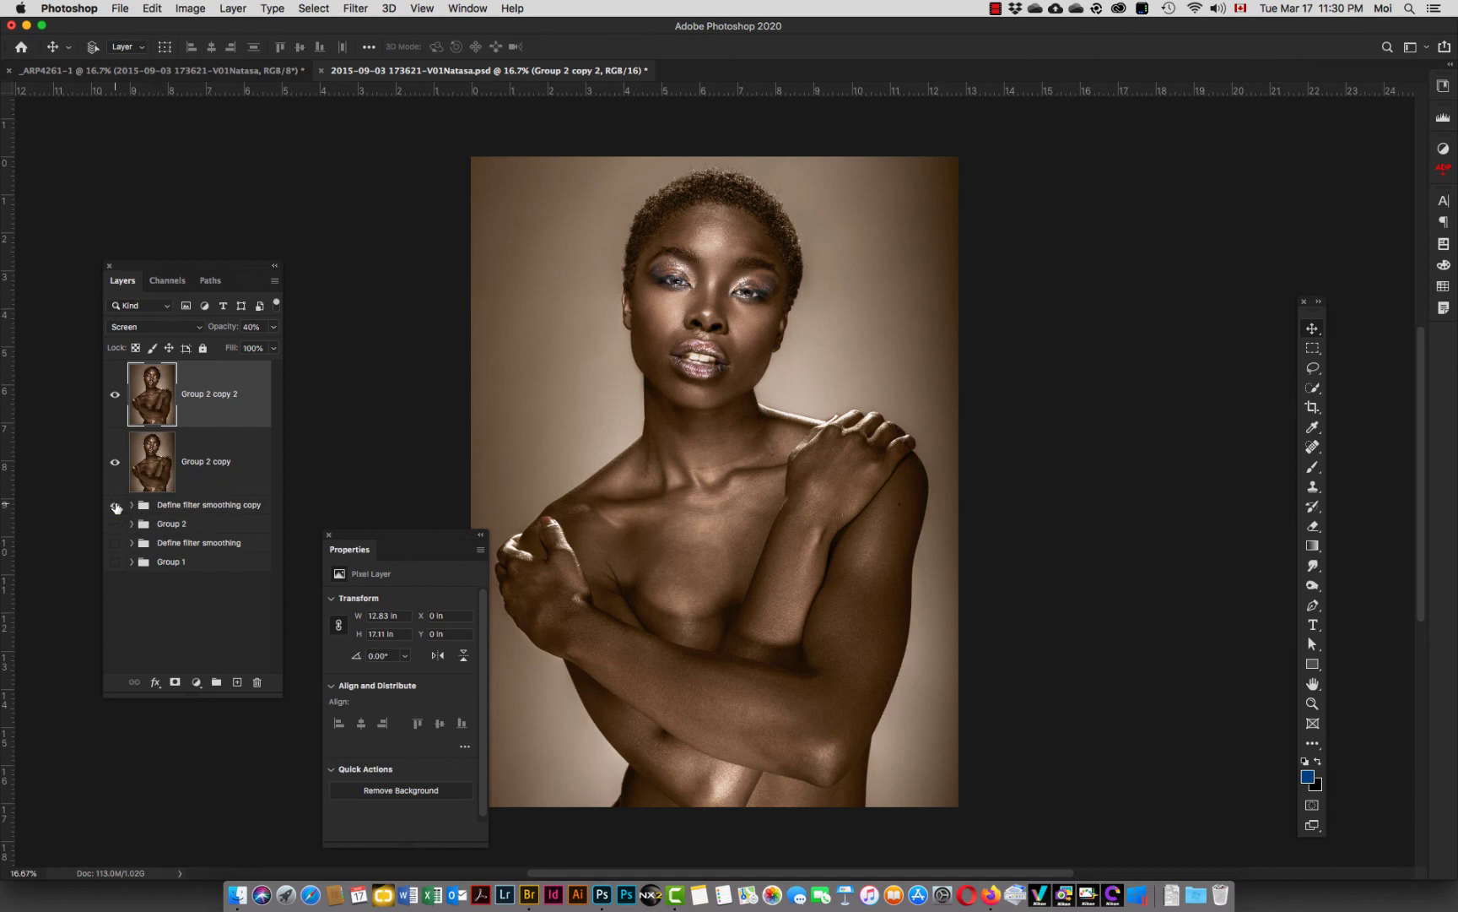
{"action": "left_click", "coordinate": [115, 462]}
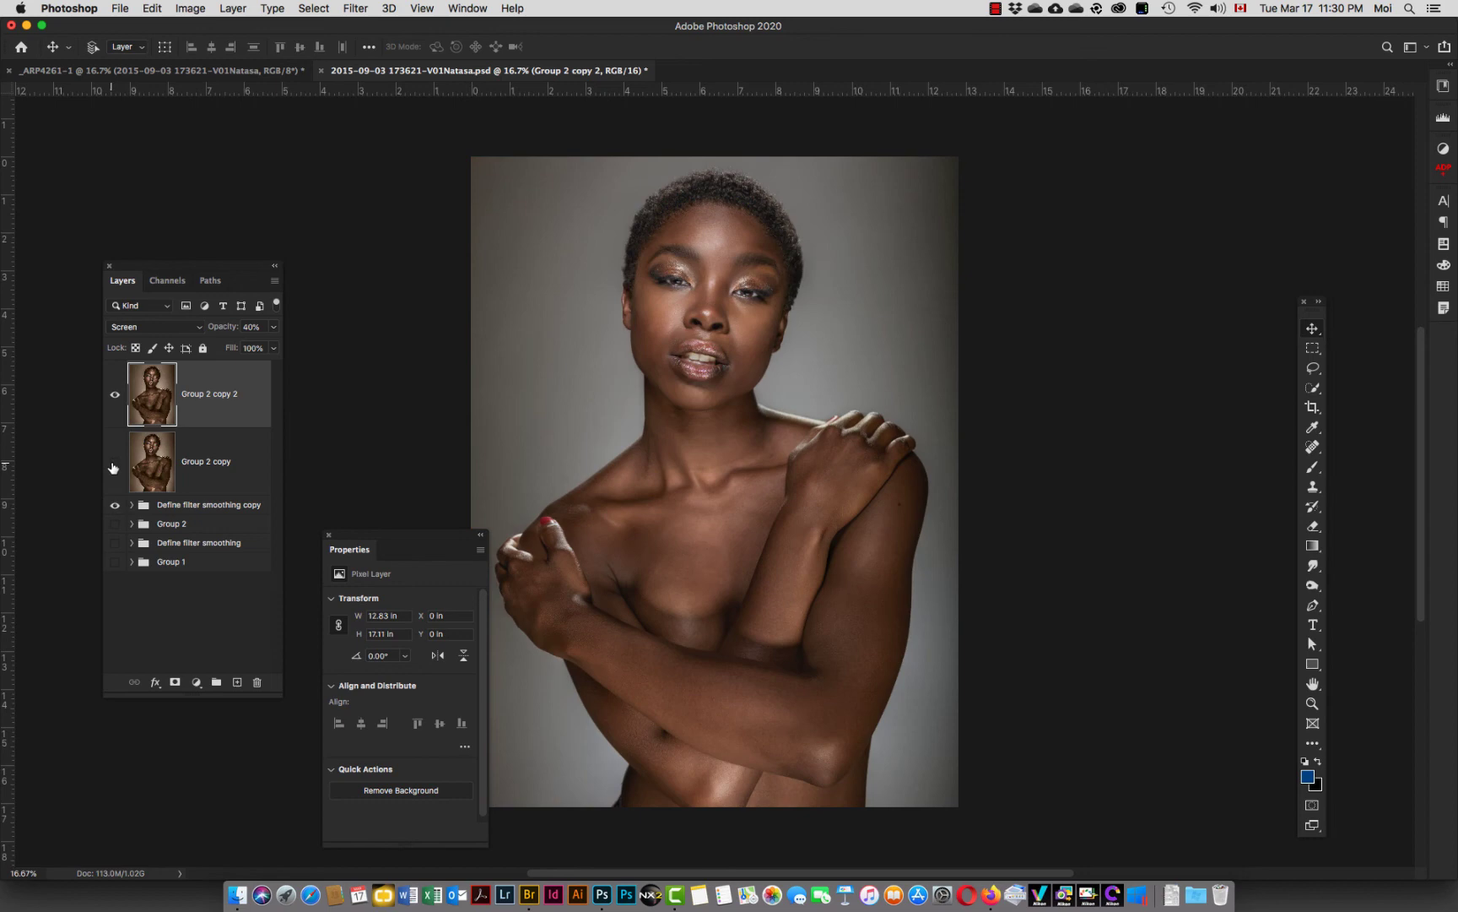
{"action": "left_click", "coordinate": [114, 397]}
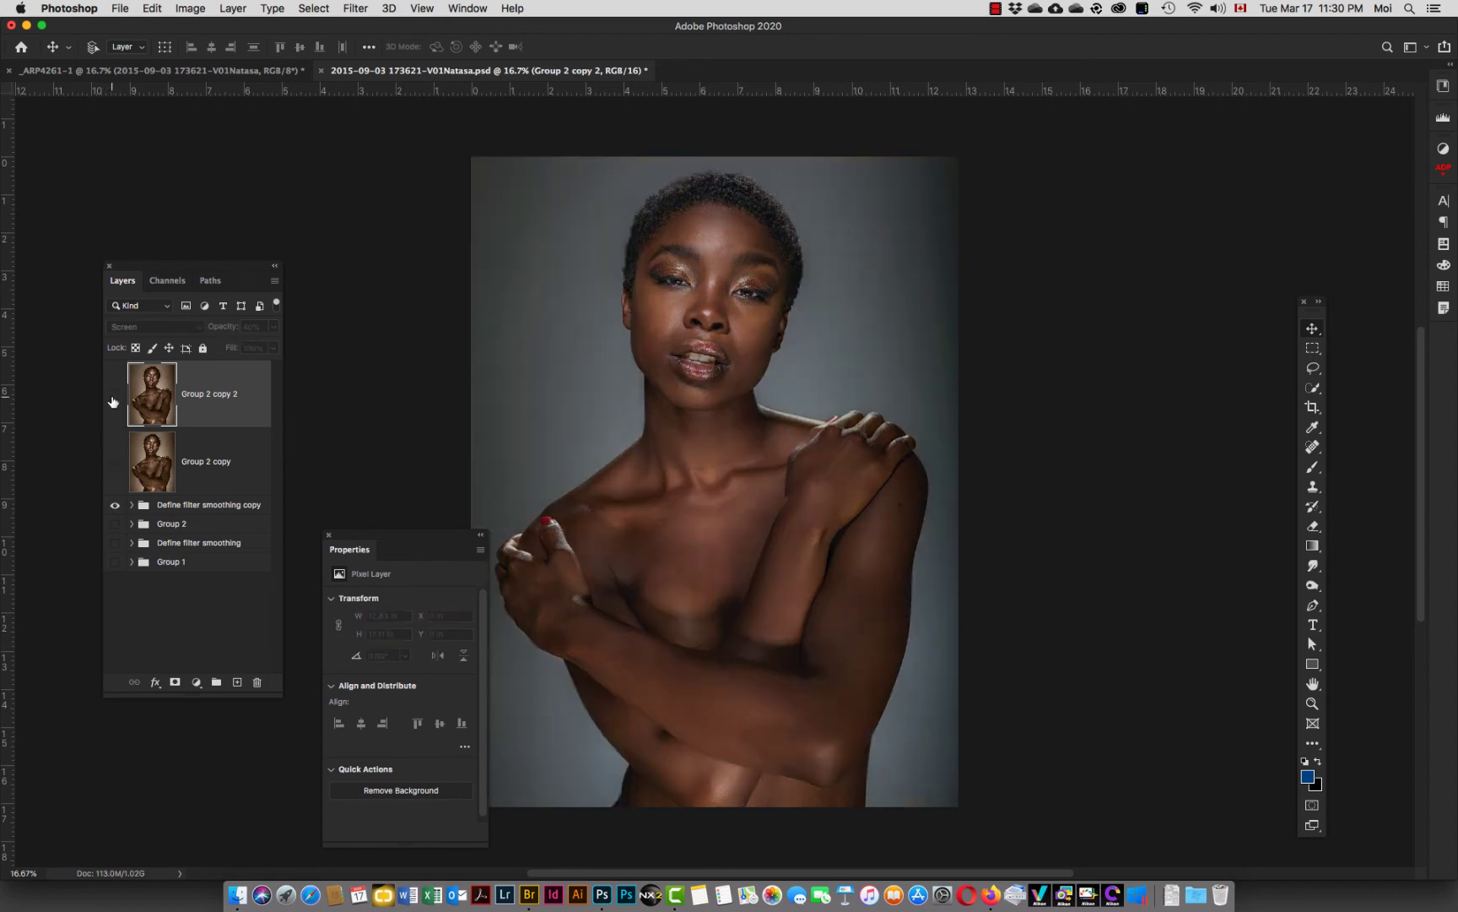
{"action": "left_click", "coordinate": [114, 395]}
{"action": "left_click", "coordinate": [115, 462]}
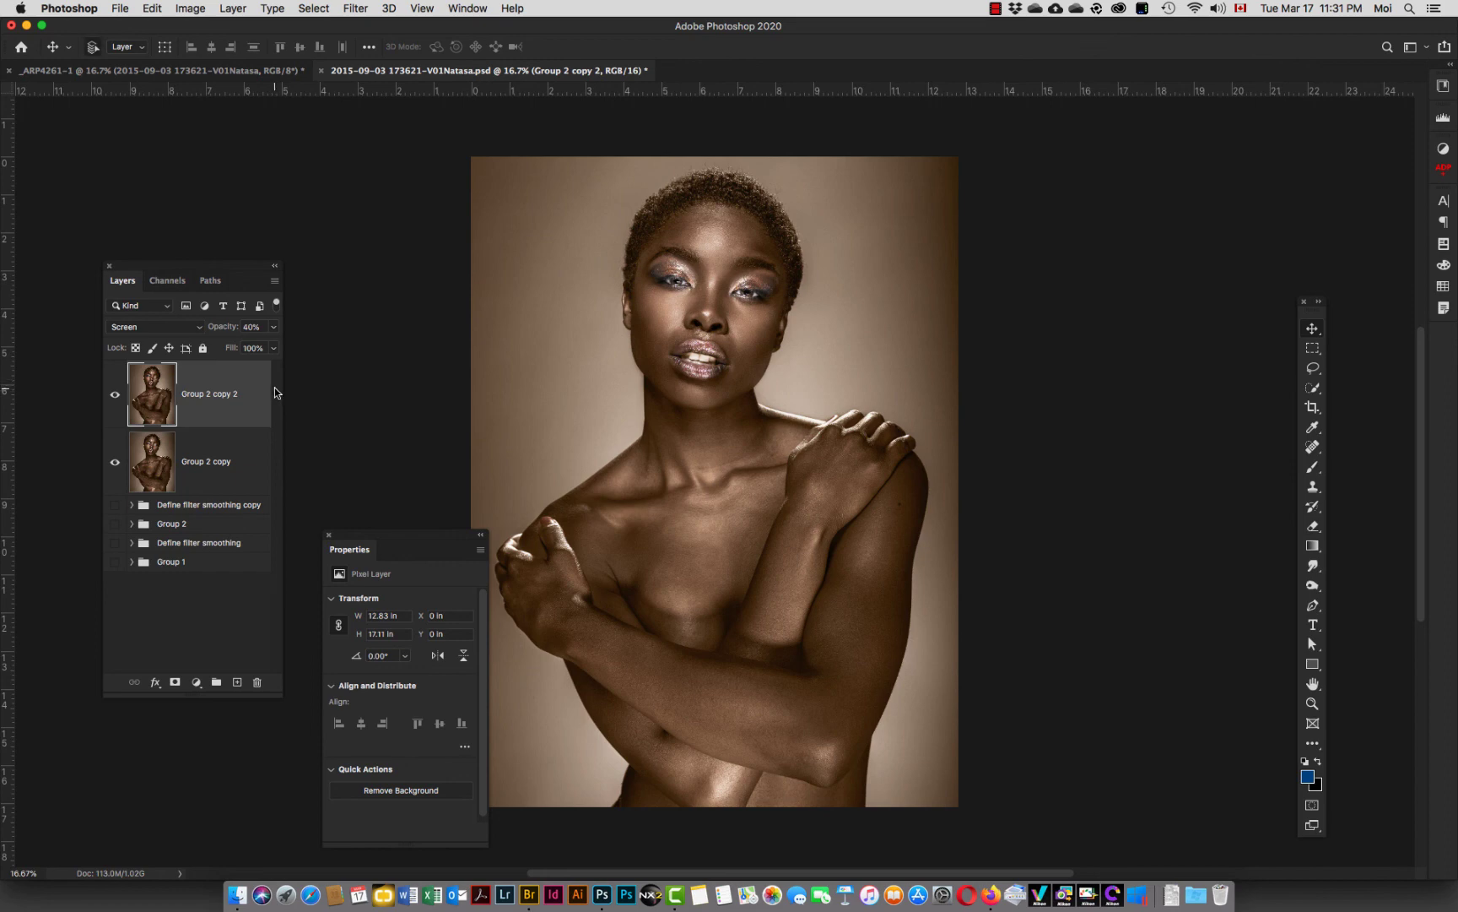
{"action": "key", "text": "super+w"}
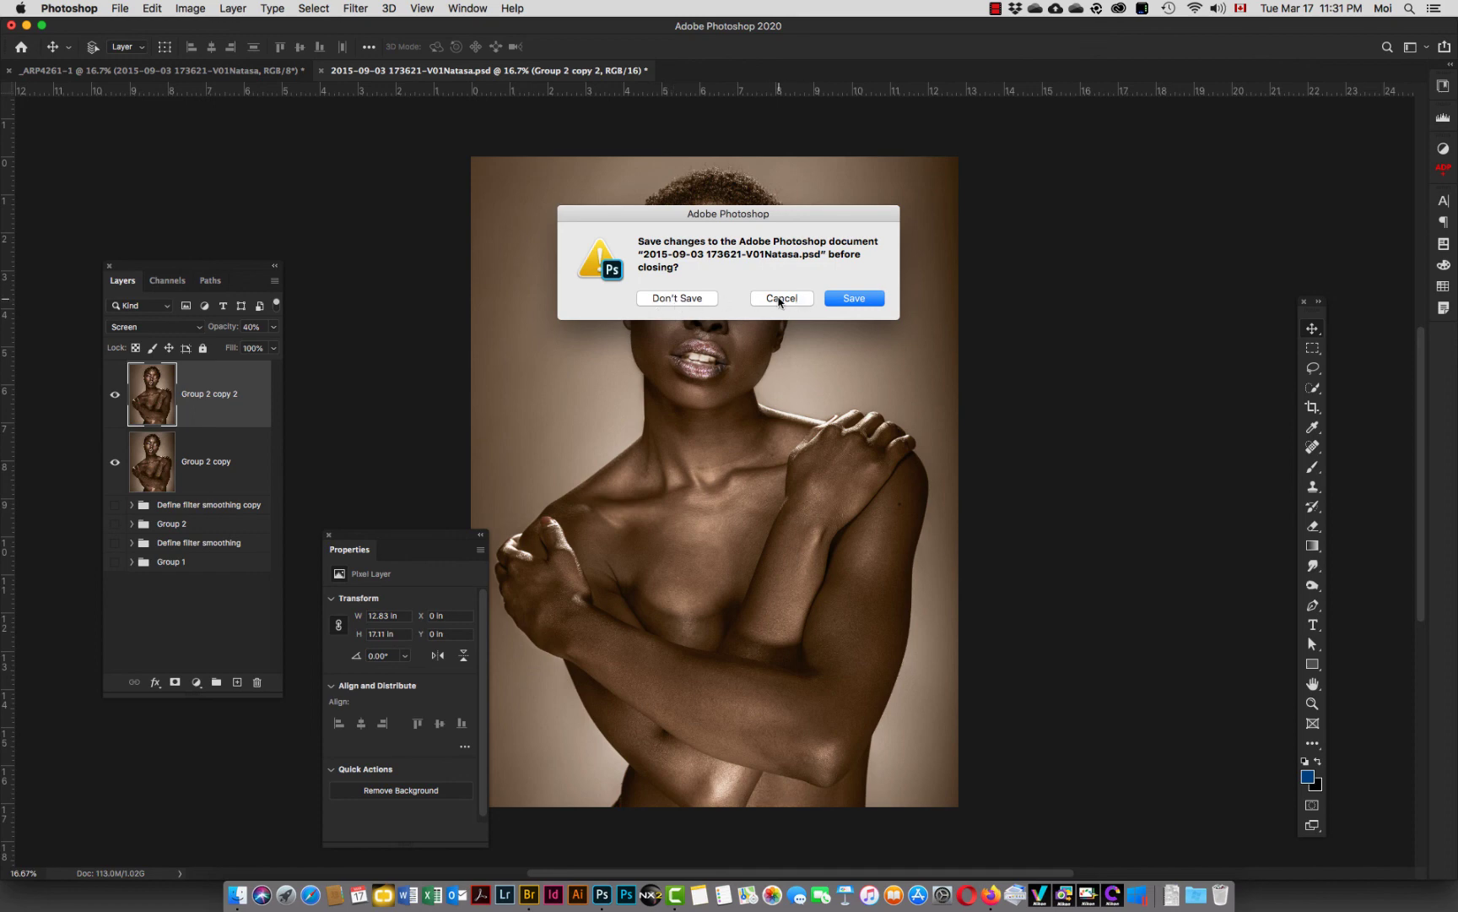
{"action": "left_click", "coordinate": [671, 300]}
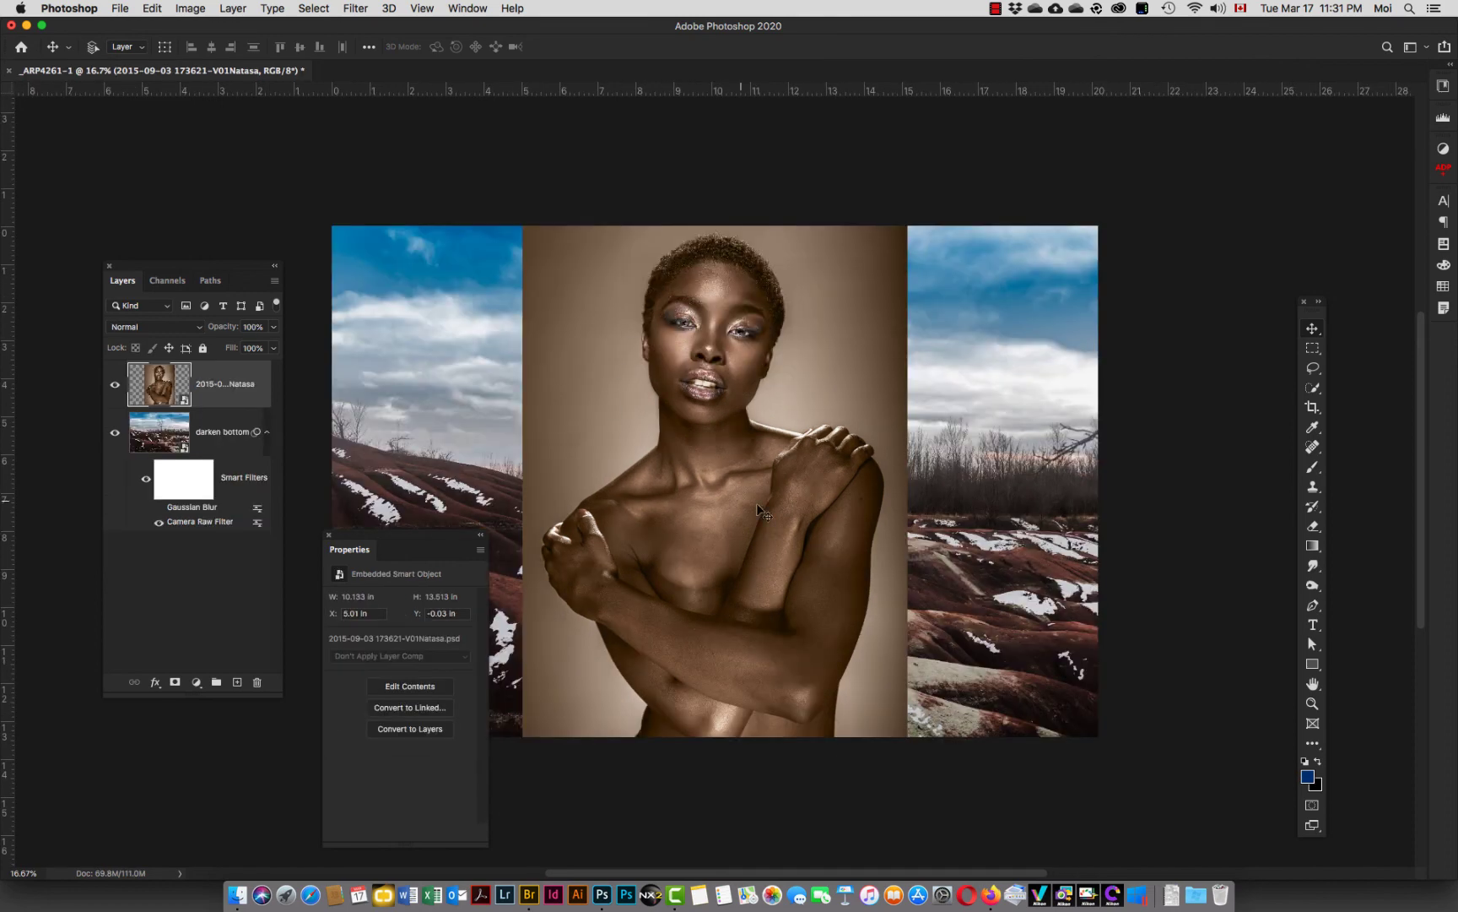